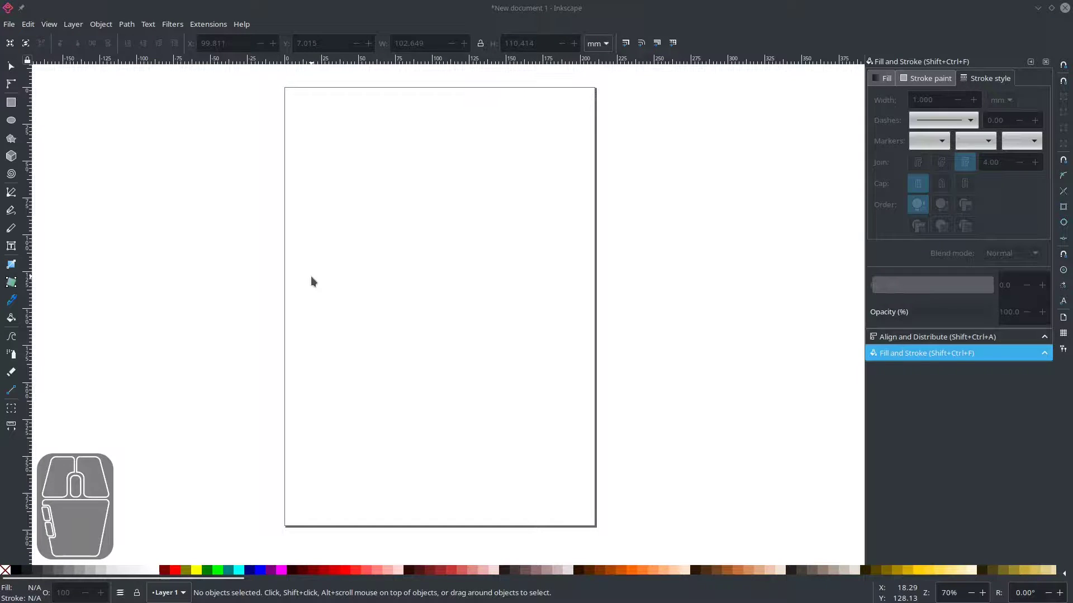
Add a rectangular grid to the document with an X and Y spacing of 10.
{"action": "key", "text": "ctrl+shift+d"}
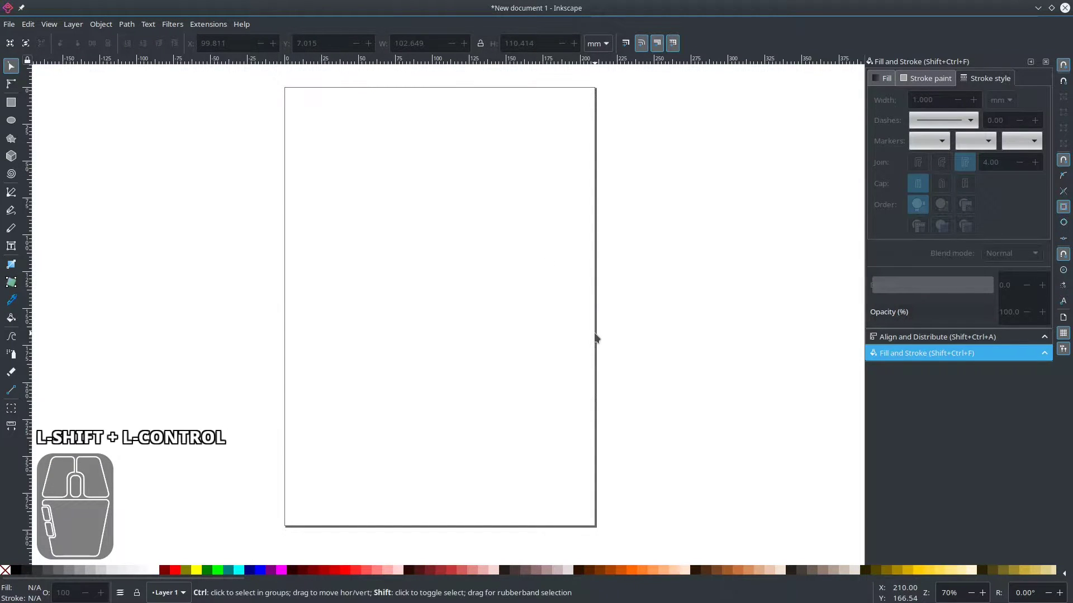
{"action": "key", "text": "ctrl+shift+d"}
{"action": "left_click_drag", "start_coordinate": [156, 9], "coordinate": [485, 146]}
{"action": "left_click", "coordinate": [401, 178]}
{"action": "left_click", "coordinate": [605, 211]}
{"action": "triple_click", "coordinate": [609, 342]}
{"action": "type", "text": "10"}
{"action": "key", "text": "Tab"}
{"action": "type", "text": "10"}
{"action": "key", "text": "Tab"}
{"action": "left_click", "coordinate": [675, 148]}
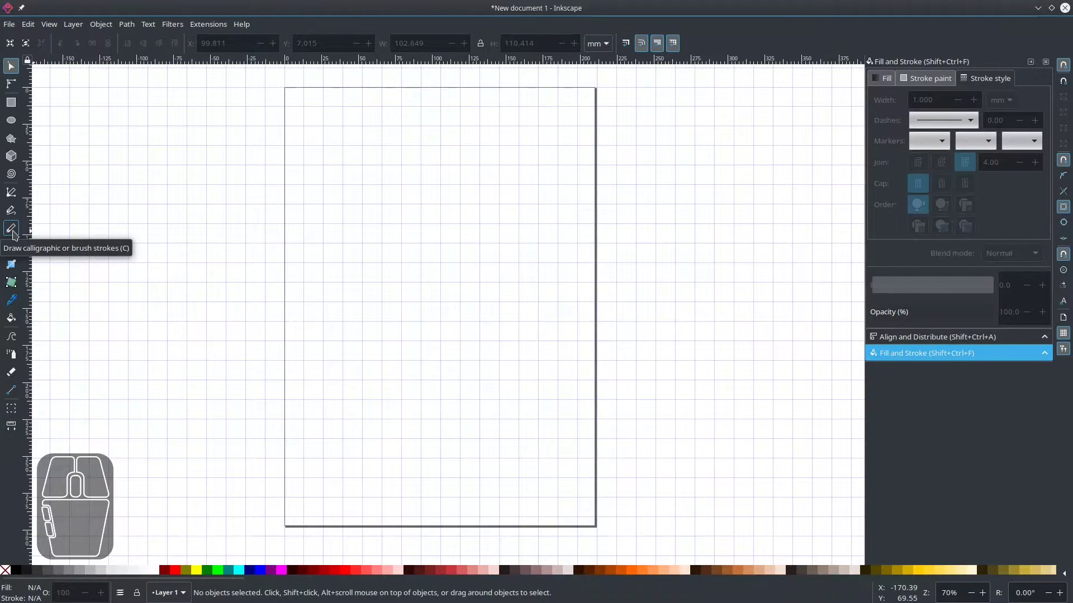
Draw an open path of six points joined by straight segments, about 53 mm wide and 58 mm high, with the gap facing lower left.
{"action": "left_click", "coordinate": [11, 193]}
{"action": "scroll", "coordinate": [510, 216], "scroll_direction": "up", "scroll_amount": 4}
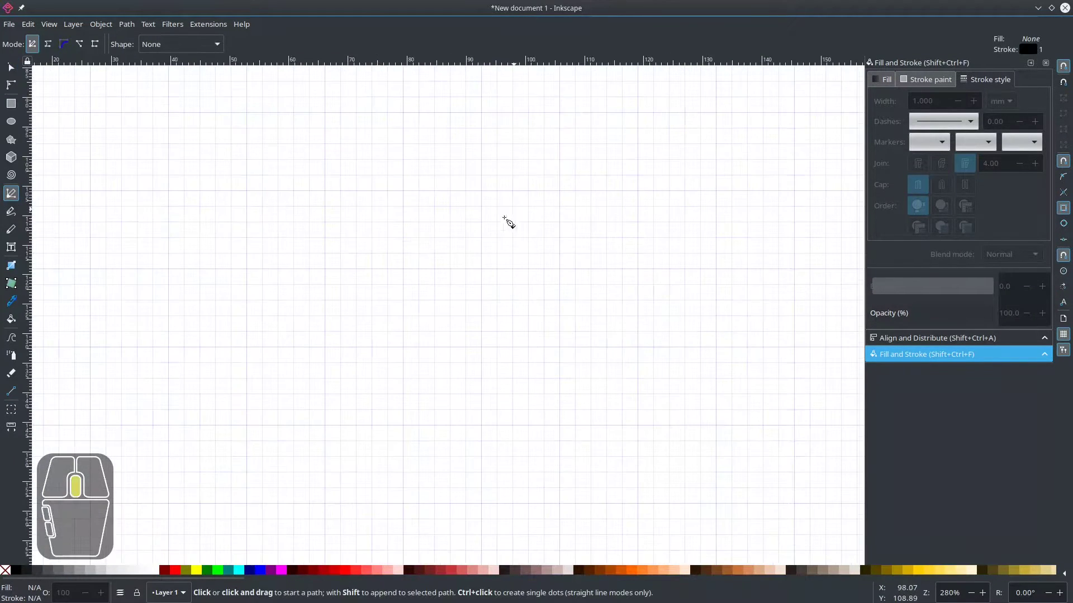
{"action": "left_click", "coordinate": [350, 246]}
{"action": "left_click", "coordinate": [363, 162]}
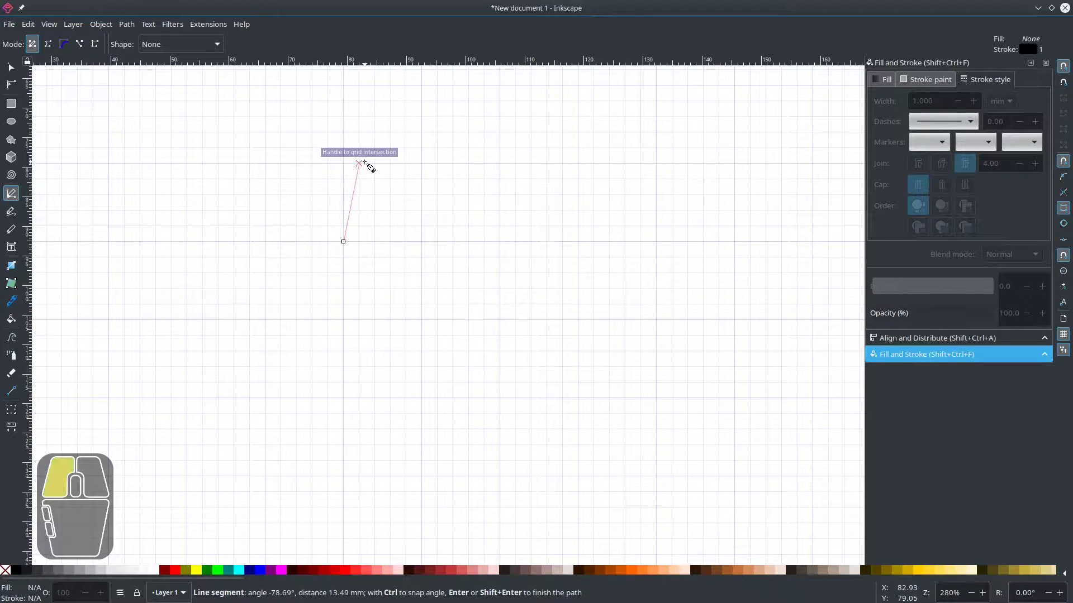
{"action": "left_click", "coordinate": [484, 86]}
{"action": "left_click", "coordinate": [656, 132]}
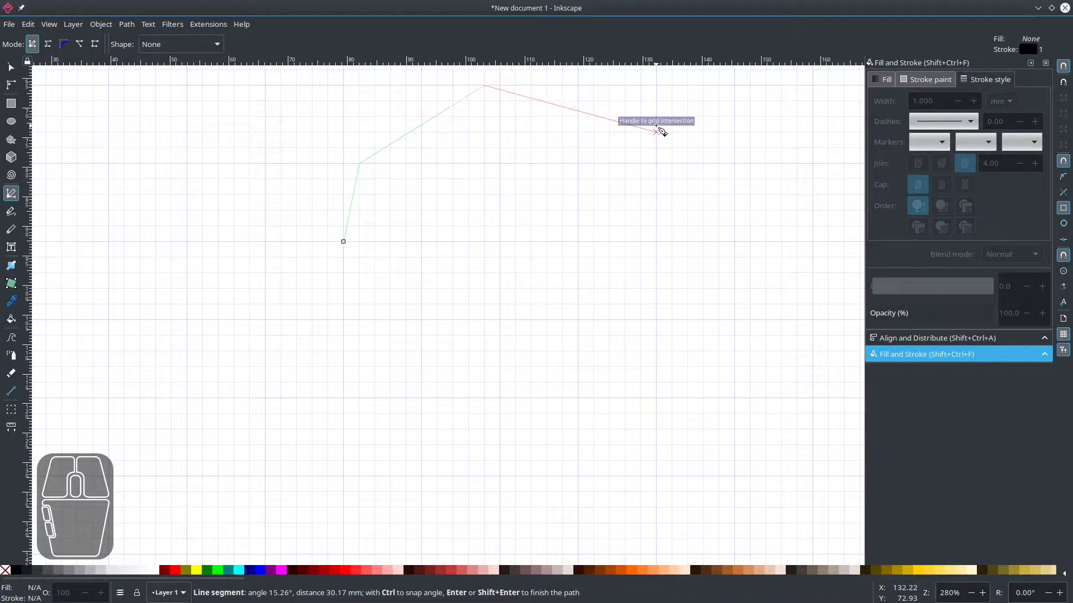
{"action": "left_click", "coordinate": [656, 335]}
{"action": "left_click", "coordinate": [483, 429]}
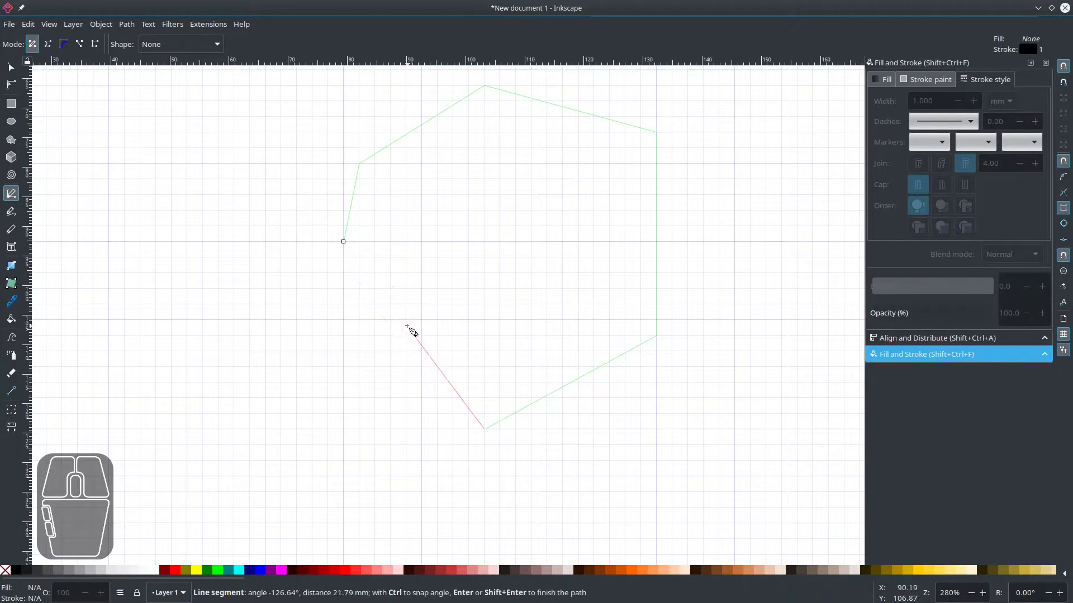
{"action": "key", "text": "Return"}
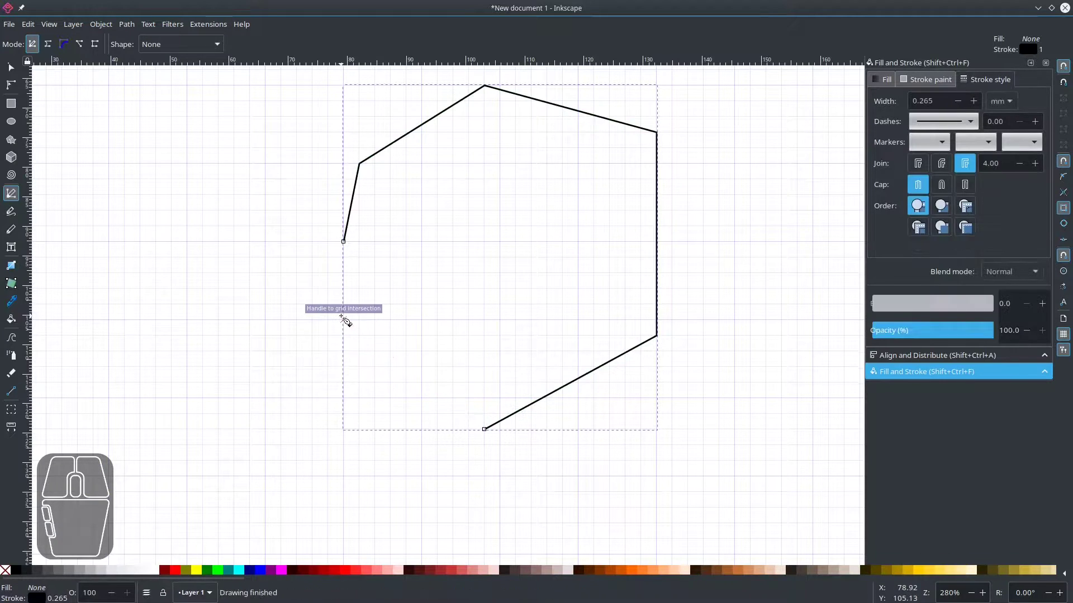
{"action": "left_click", "coordinate": [10, 65]}
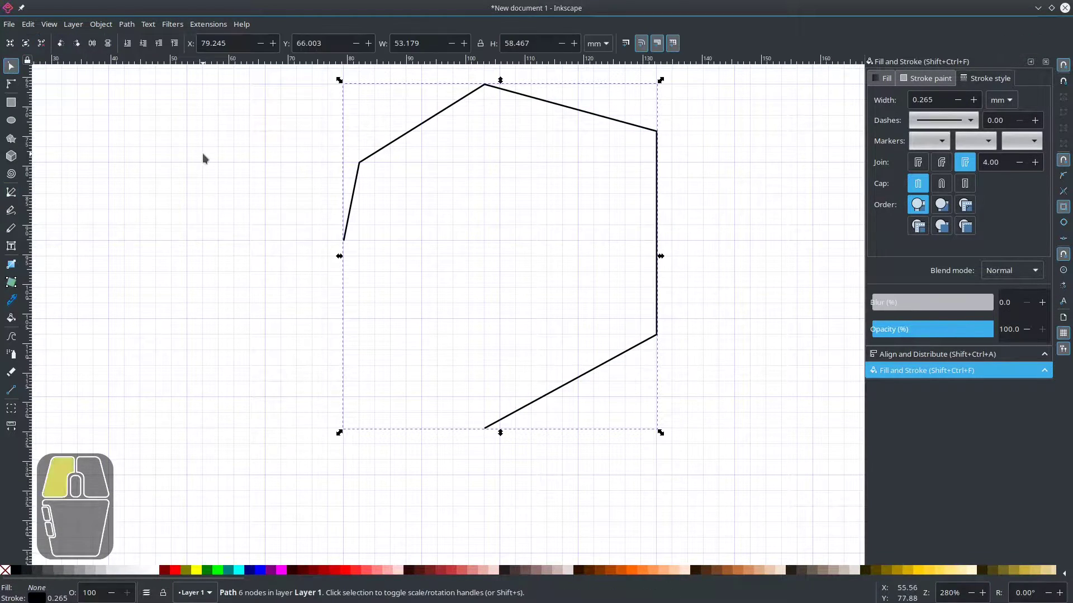
{"action": "left_click", "coordinate": [203, 153]}
Draw a rectangle about 42 by 26 mm below and to the left of the path's upper open end.
{"action": "left_click_drag", "start_coordinate": [240, 168], "coordinate": [179, 243]}
{"action": "left_click_drag", "start_coordinate": [446, 370], "coordinate": [470, 343]}
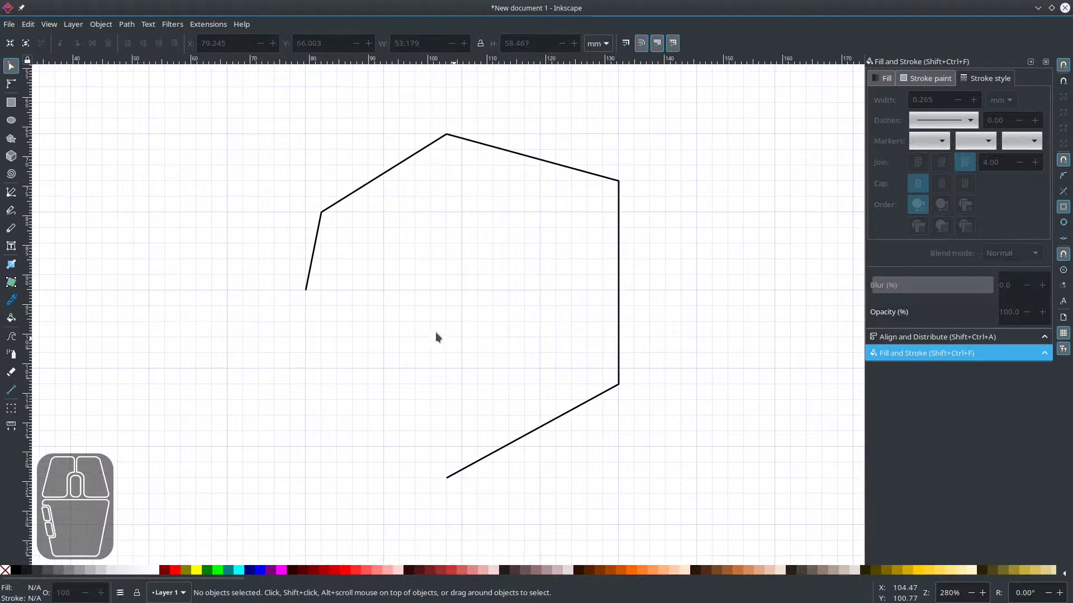
{"action": "left_click", "coordinate": [10, 103]}
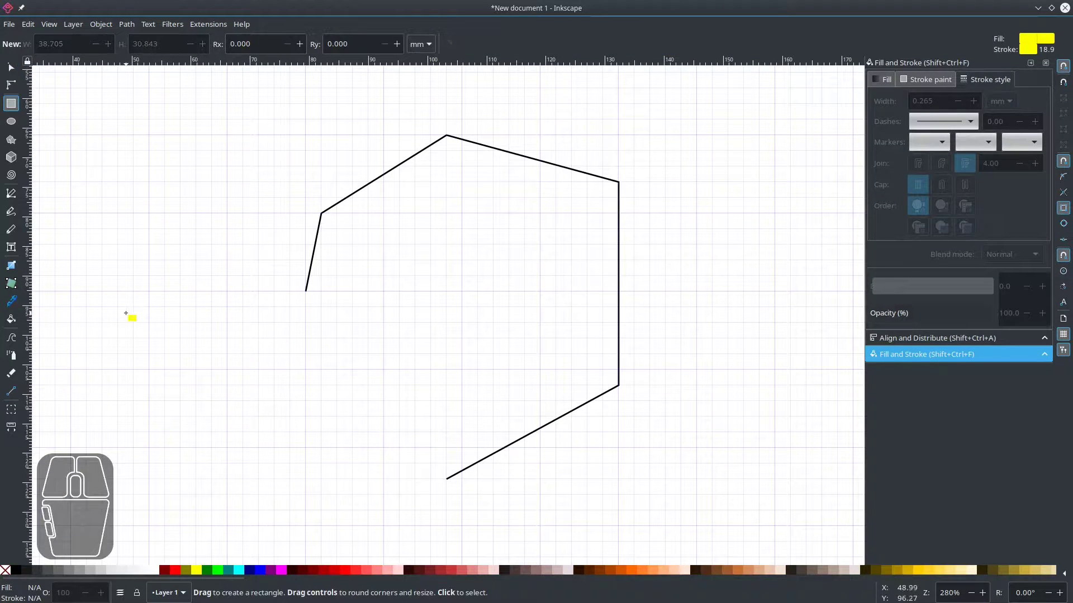
{"action": "mouse_move", "coordinate": [126, 314]}
{"action": "left_mouse_down"}
{"action": "mouse_move", "coordinate": [362, 454]}
{"action": "mouse_move", "coordinate": [381, 476]}
{"action": "left_mouse_up"}
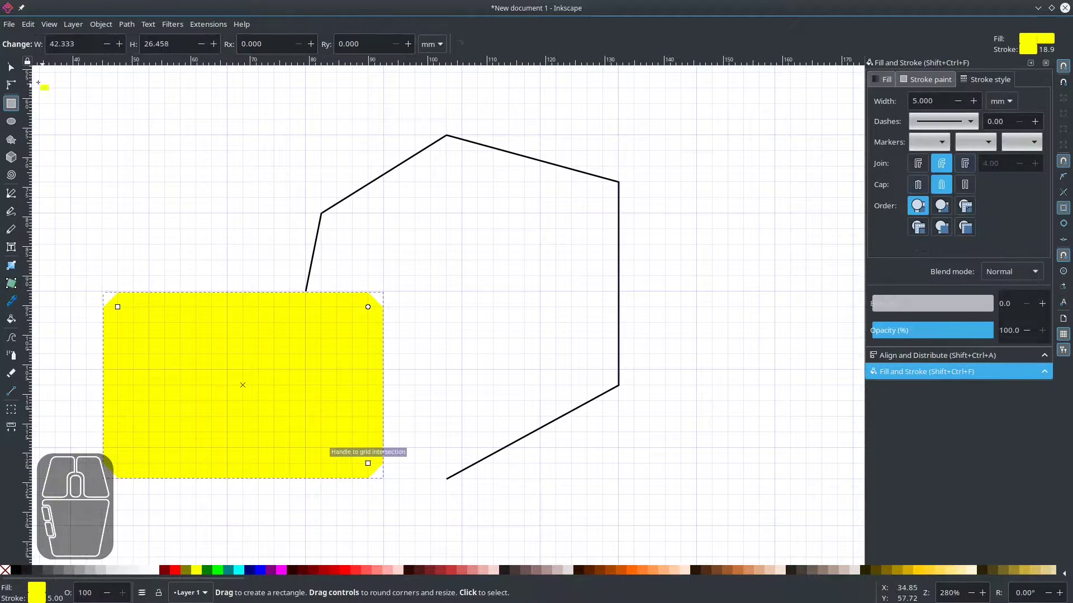
Give the yellow rectangle a black stroke and move it slightly down and to the right.
{"action": "left_click", "coordinate": [11, 67]}
{"action": "left_click", "coordinate": [19, 572], "text": "shift"}
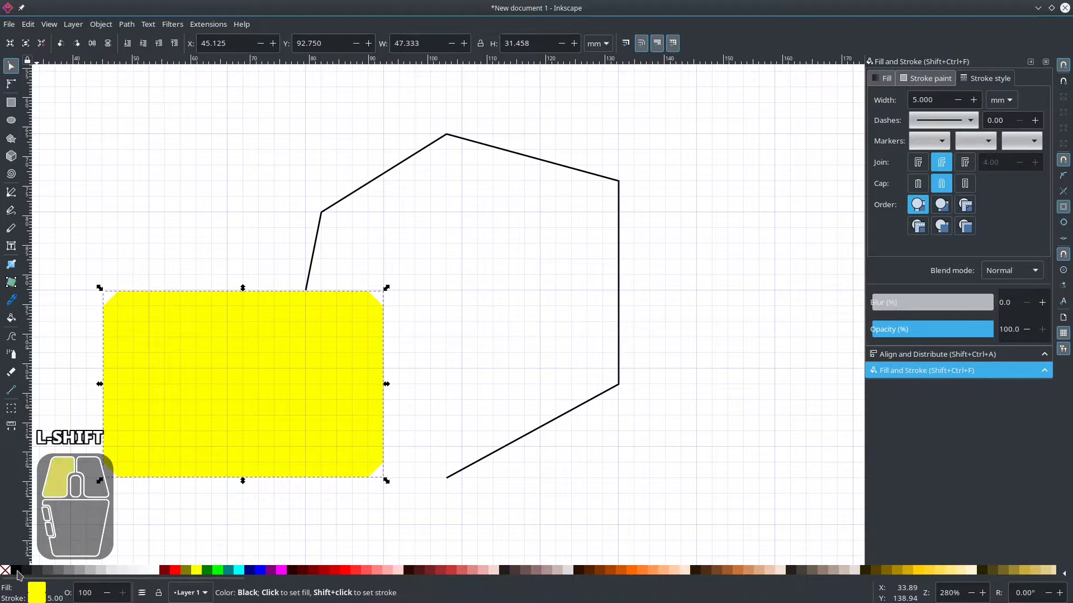
{"action": "mouse_move", "coordinate": [223, 352]}
{"action": "left_mouse_down"}
{"action": "mouse_move", "coordinate": [246, 378]}
{"action": "mouse_move", "coordinate": [238, 414]}
{"action": "left_mouse_up"}
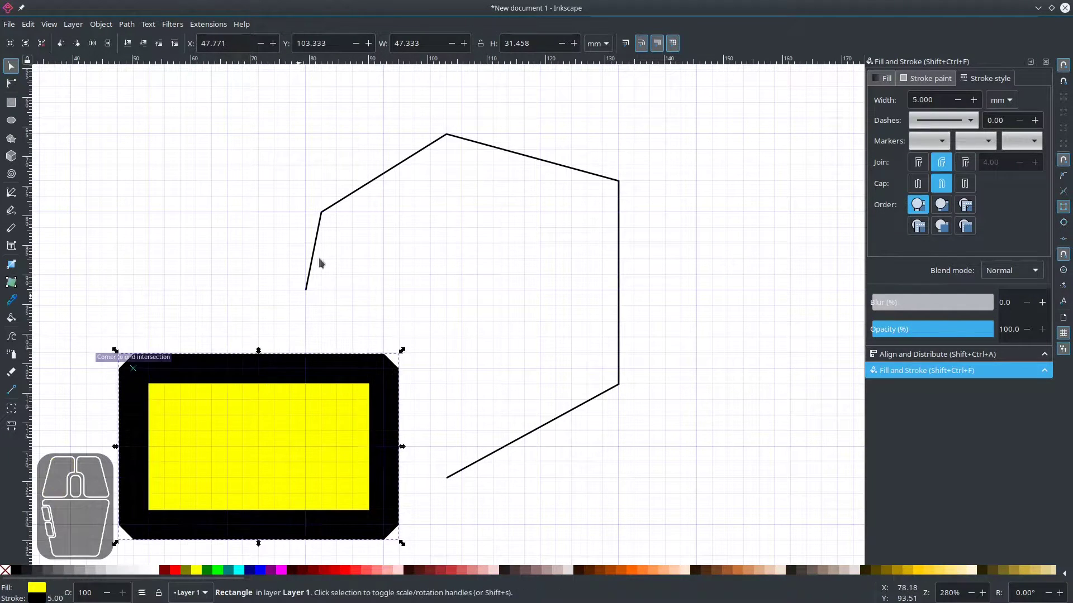
Convert the yellow rectangle from a shape object to an editable path.
{"action": "left_click", "coordinate": [127, 25]}
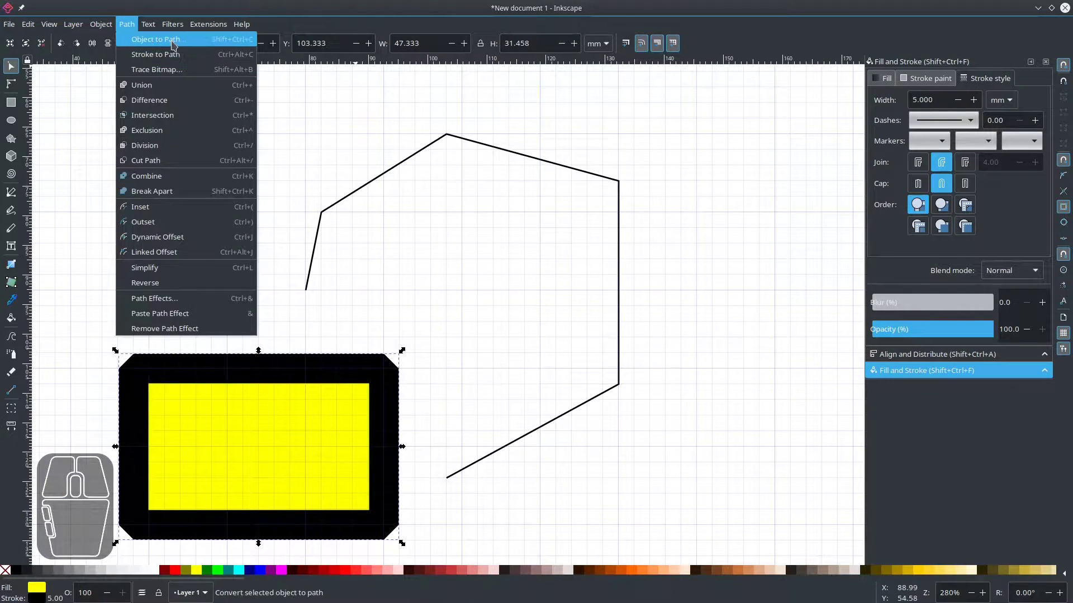
{"action": "left_click", "coordinate": [204, 40]}
{"action": "left_click", "coordinate": [268, 291]}
{"action": "left_click", "coordinate": [285, 374]}
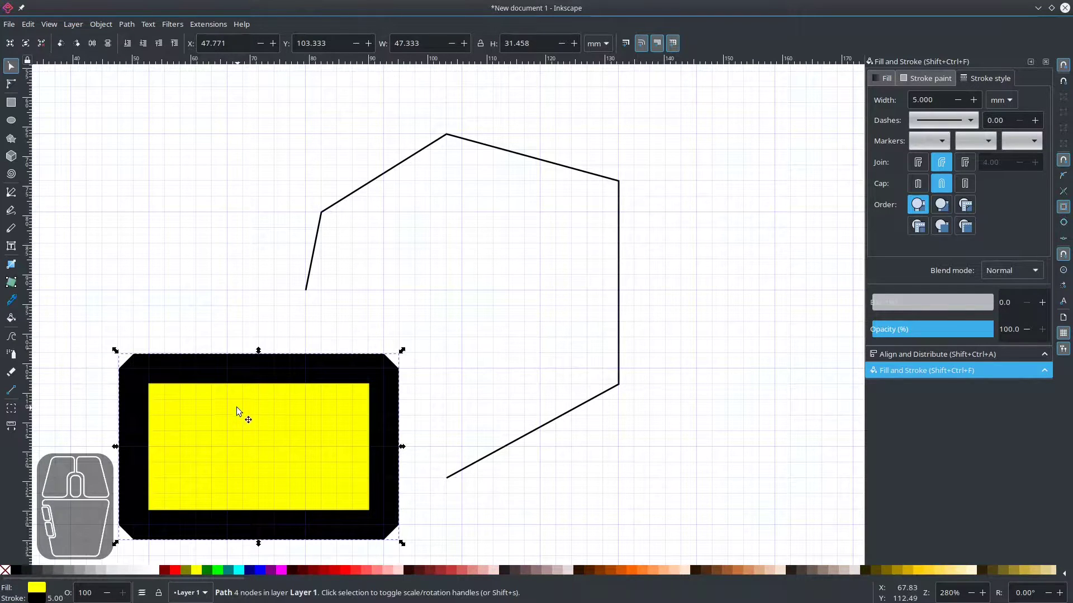
Move the yellow shape's two right corner nodes inward to turn it into an irregular quadrilateral.
{"action": "left_click", "coordinate": [204, 270]}
{"action": "left_click_drag", "start_coordinate": [189, 295], "coordinate": [210, 269]}
{"action": "left_click", "coordinate": [246, 382]}
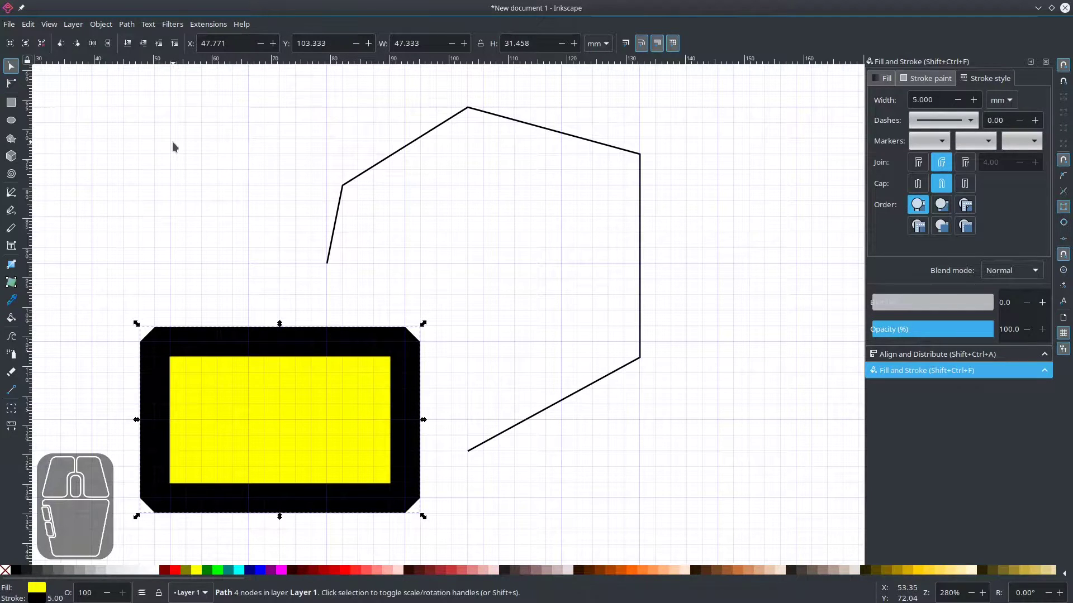
{"action": "left_click", "coordinate": [11, 85]}
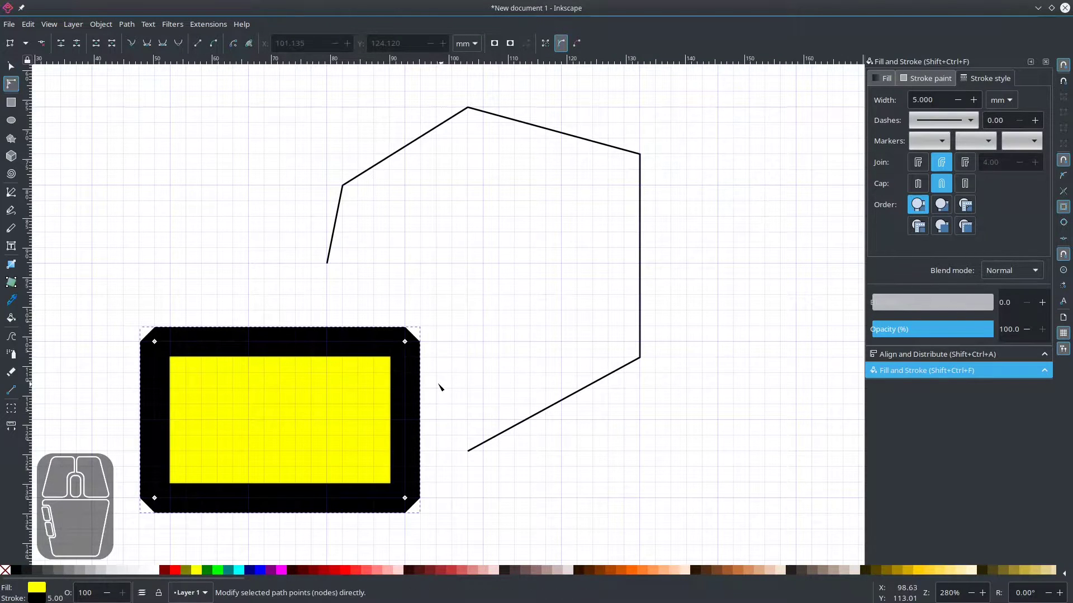
{"action": "left_click_drag", "start_coordinate": [406, 345], "coordinate": [363, 360]}
{"action": "left_click_drag", "start_coordinate": [404, 497], "coordinate": [295, 451]}
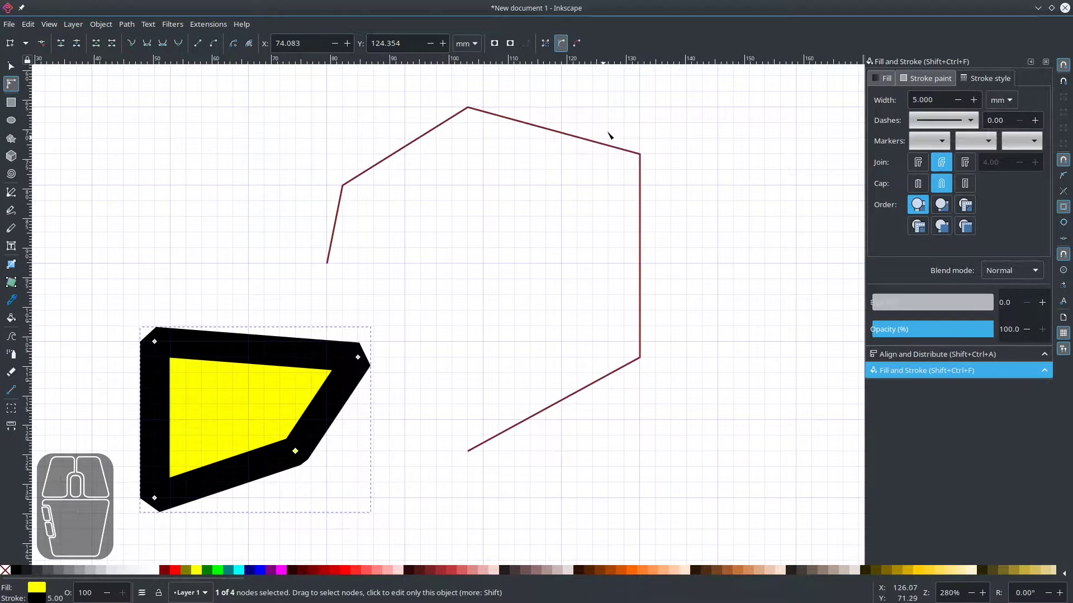
Move the open path's upper-right node slightly down and outward to the right.
{"action": "left_click", "coordinate": [560, 135]}
{"action": "mouse_move", "coordinate": [468, 107]}
{"action": "left_mouse_down"}
{"action": "mouse_move", "coordinate": [483, 180]}
{"action": "mouse_move", "coordinate": [469, 108]}
{"action": "left_mouse_up"}
{"action": "left_click_drag", "start_coordinate": [639, 154], "coordinate": [656, 175]}
{"action": "left_click", "coordinate": [551, 224]}
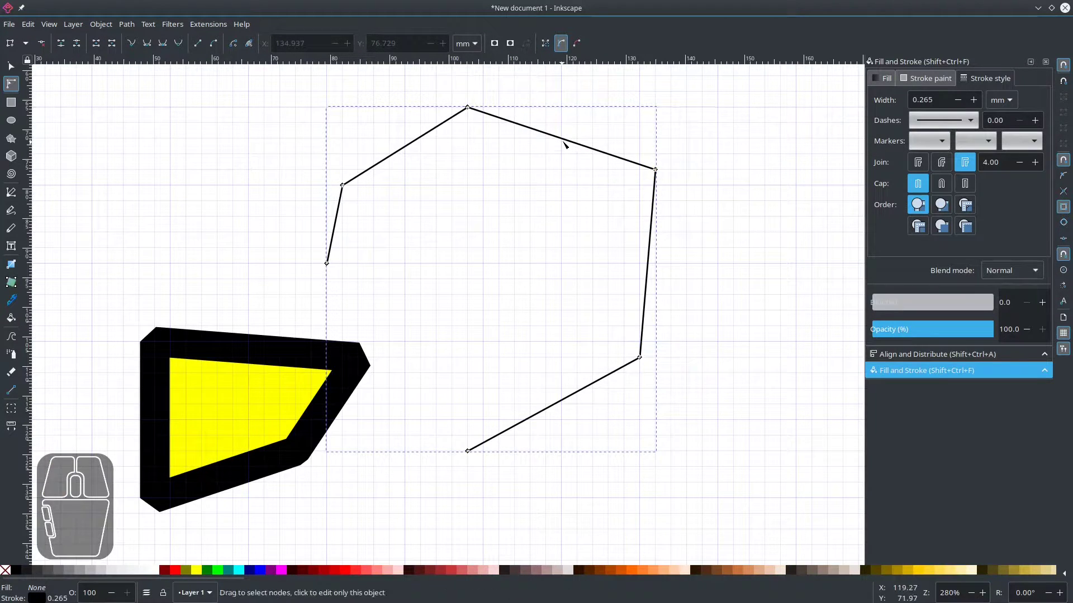
Bend the open path's upper-right, right and lower-right straight segments into curves, pulling the right one inward.
{"action": "left_click_drag", "start_coordinate": [575, 147], "coordinate": [516, 103]}
{"action": "left_click_drag", "start_coordinate": [653, 268], "coordinate": [592, 279]}
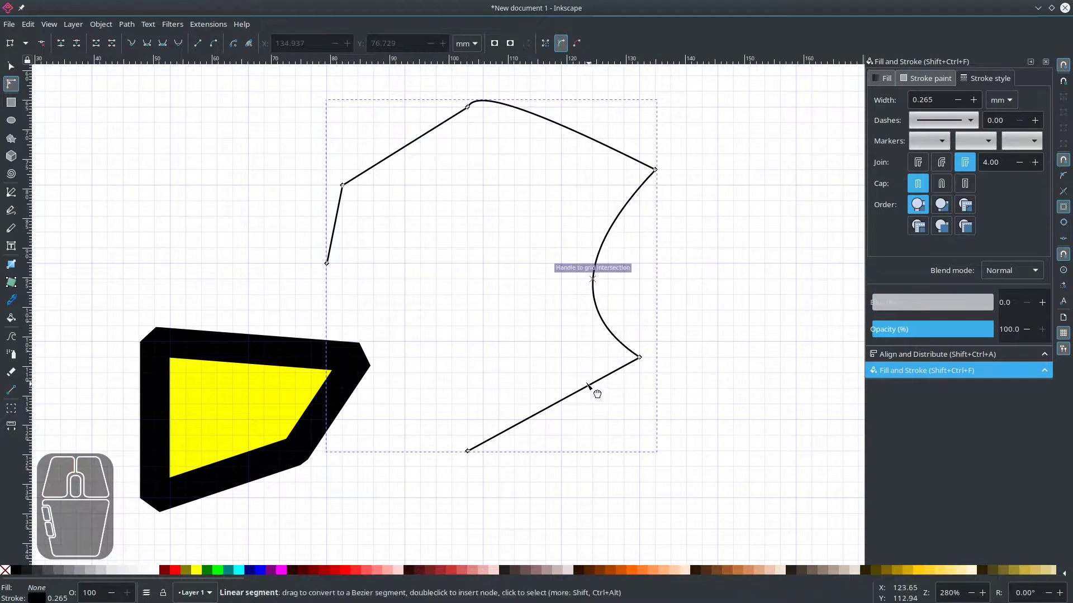
{"action": "left_click_drag", "start_coordinate": [594, 395], "coordinate": [629, 424]}
{"action": "left_click", "coordinate": [403, 158]}
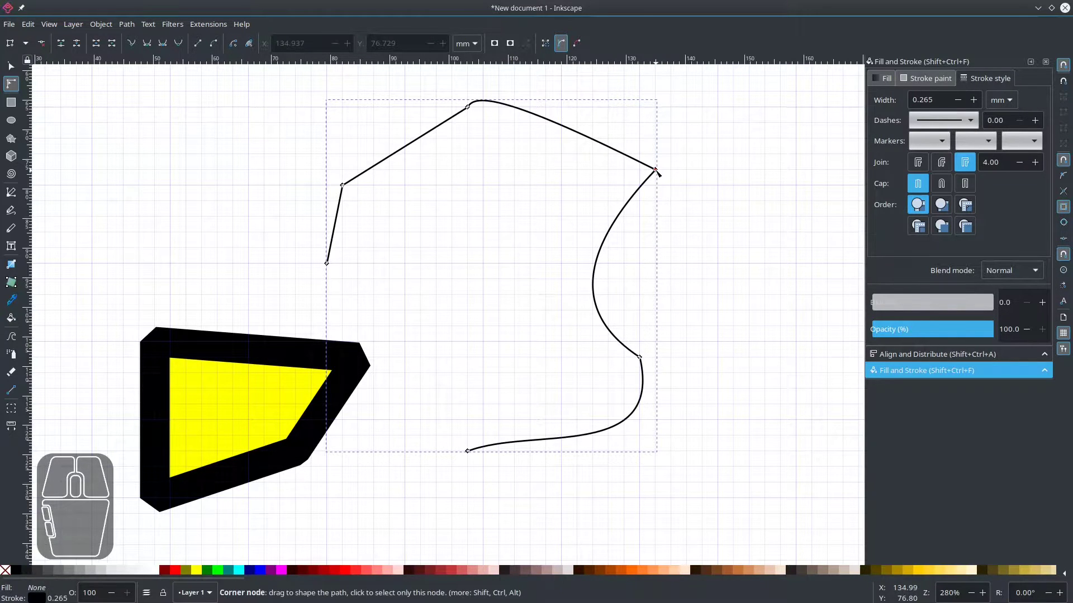
Adjust both Bezier handles of the open path's upper-right node to round the top curve and reshape the right side.
{"action": "left_click", "coordinate": [656, 170]}
{"action": "left_click_drag", "start_coordinate": [574, 261], "coordinate": [726, 134]}
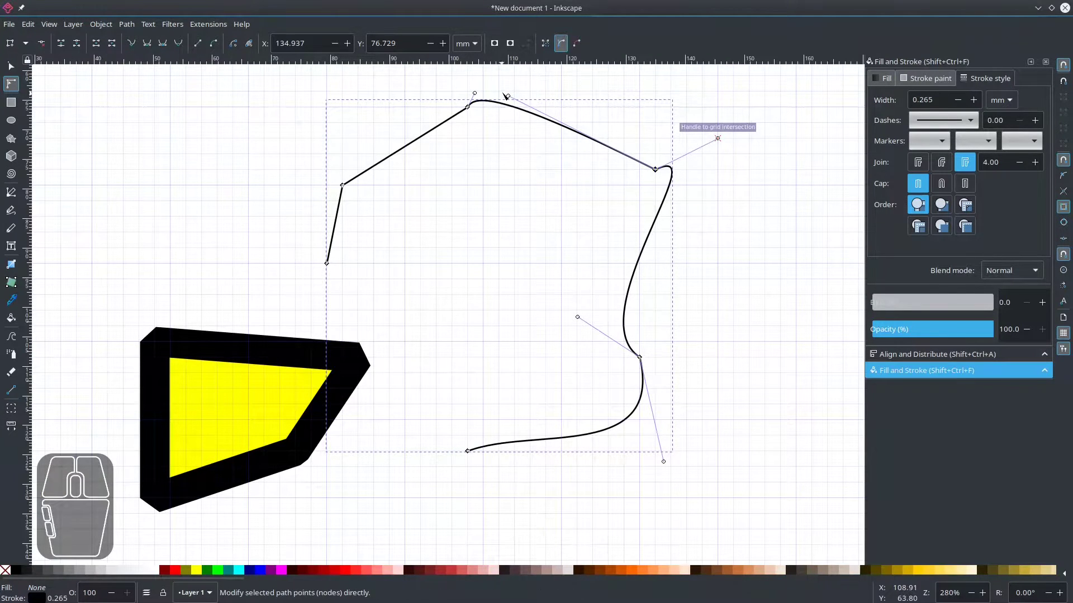
{"action": "left_click_drag", "start_coordinate": [508, 96], "coordinate": [624, 91]}
{"action": "left_click", "coordinate": [546, 242]}
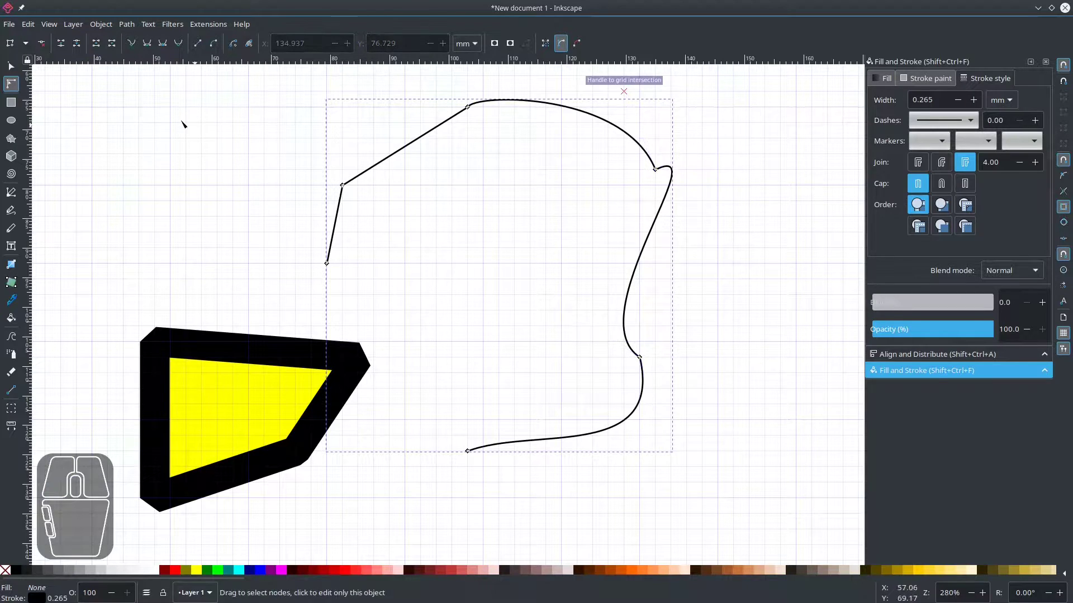
{"action": "left_click", "coordinate": [11, 66]}
{"action": "left_click", "coordinate": [192, 167]}
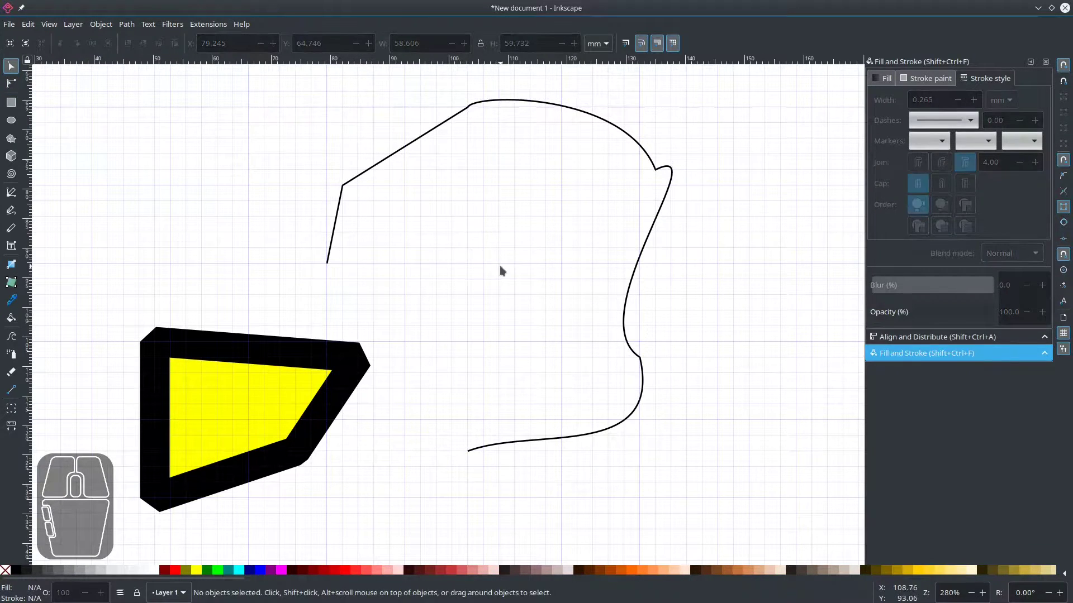
Draw a small open V-shaped path pointing left, about 5 by 11 mm, to the right of the large curved path.
{"action": "left_click_drag", "start_coordinate": [537, 289], "coordinate": [311, 283]}
{"action": "left_click", "coordinate": [11, 193]}
{"action": "left_click", "coordinate": [569, 181]}
{"action": "left_click", "coordinate": [538, 212]}
{"action": "left_click", "coordinate": [568, 243]}
{"action": "right_click", "coordinate": [494, 233]}
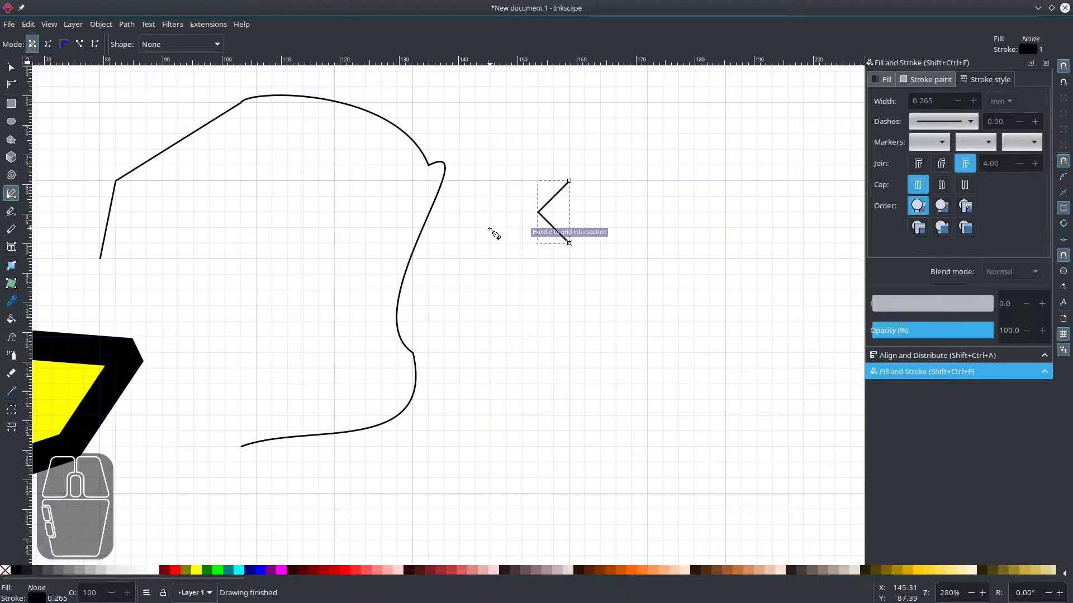
Bend the small V's two segments with their handles to form a curly brace shape.
{"action": "key", "text": "n"}
{"action": "left_click_drag", "start_coordinate": [559, 189], "coordinate": [569, 210]}
{"action": "left_click_drag", "start_coordinate": [506, 171], "coordinate": [537, 180]}
{"action": "left_click_drag", "start_coordinate": [558, 231], "coordinate": [569, 211]}
{"action": "left_click_drag", "start_coordinate": [575, 225], "coordinate": [513, 292]}
{"action": "left_click", "coordinate": [568, 242]}
Rotate the small brace path 90 degrees clockwise so its tip points up.
{"action": "left_click", "coordinate": [11, 66]}
{"action": "left_click", "coordinate": [678, 309]}
{"action": "left_click", "coordinate": [559, 190]}
{"action": "key", "text": "ctrl+bracketright"}
{"action": "left_click", "coordinate": [593, 302]}
Fill the large open curved path with dark red.
{"action": "left_click", "coordinate": [218, 254]}
{"action": "left_click_drag", "start_coordinate": [240, 302], "coordinate": [463, 297]}
{"action": "scroll", "coordinate": [425, 376], "scroll_direction": "down", "scroll_amount": 1}
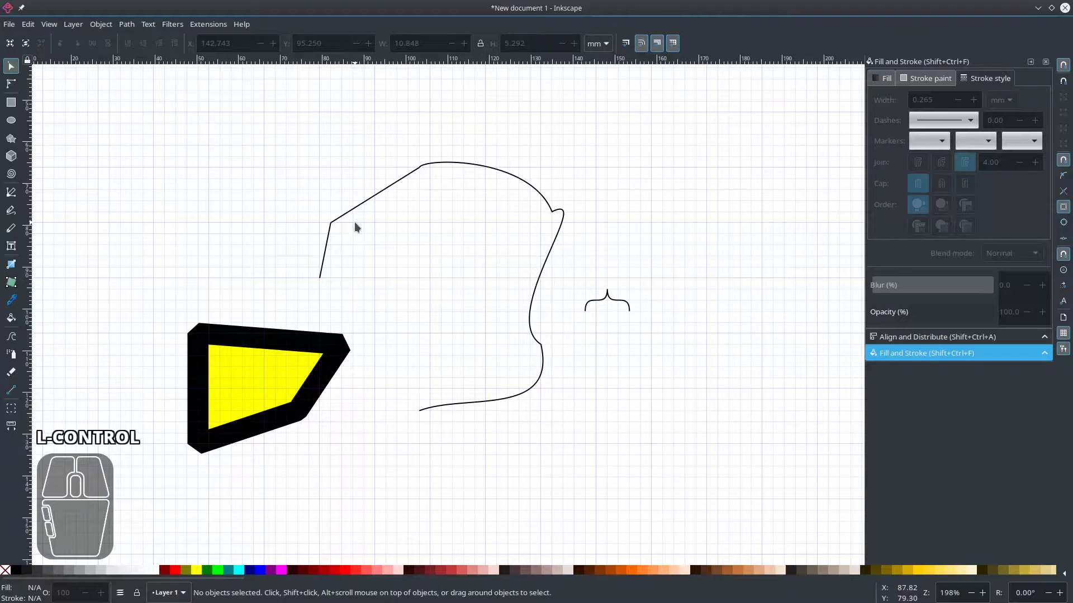
{"action": "left_click", "coordinate": [362, 207]}
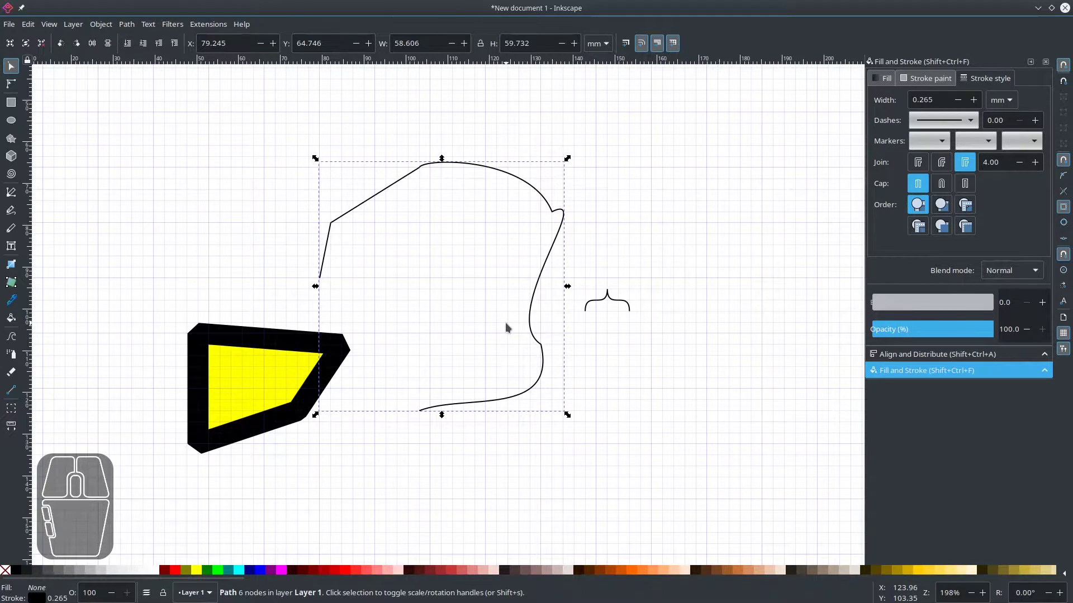
{"action": "key", "text": "ctrl+z"}
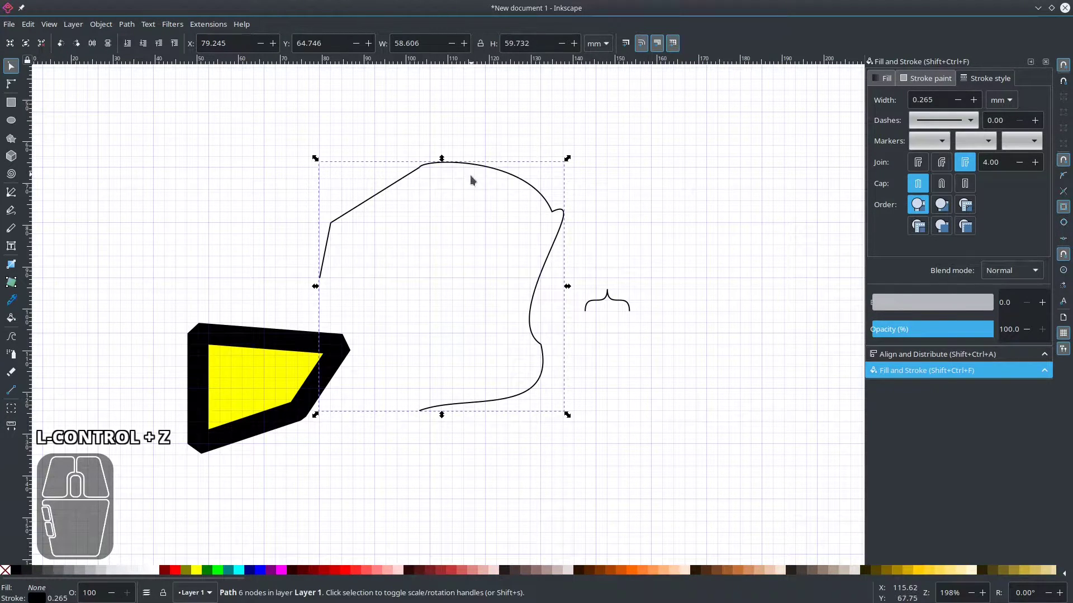
{"action": "left_click", "coordinate": [164, 571]}
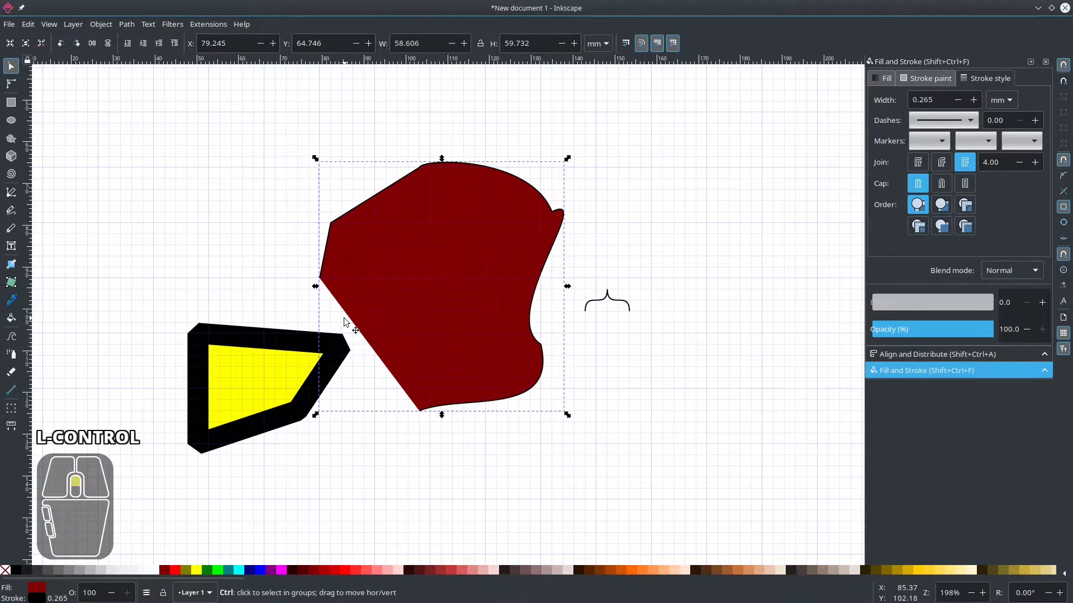
Set the dark red path's stroke width to 5 mm.
{"action": "scroll", "coordinate": [344, 317], "scroll_direction": "up", "scroll_amount": 4, "text": "ctrl"}
{"action": "scroll", "coordinate": [270, 202], "scroll_direction": "down", "scroll_amount": 1, "text": "ctrl"}
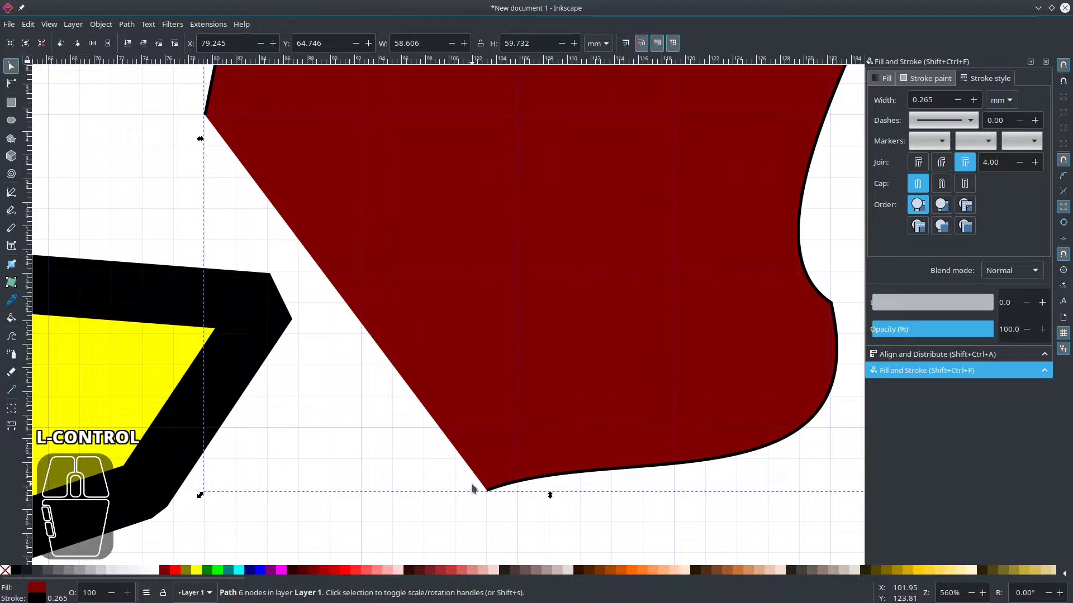
{"action": "left_click_drag", "start_coordinate": [939, 99], "coordinate": [893, 100]}
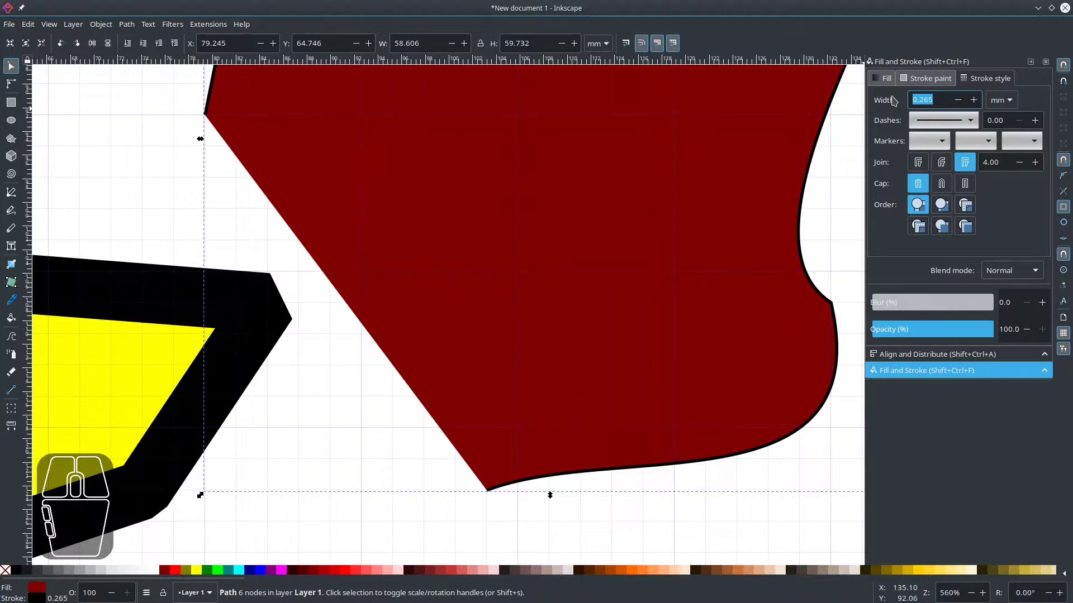
{"action": "type", "text": "5"}
{"action": "key", "text": "Return"}
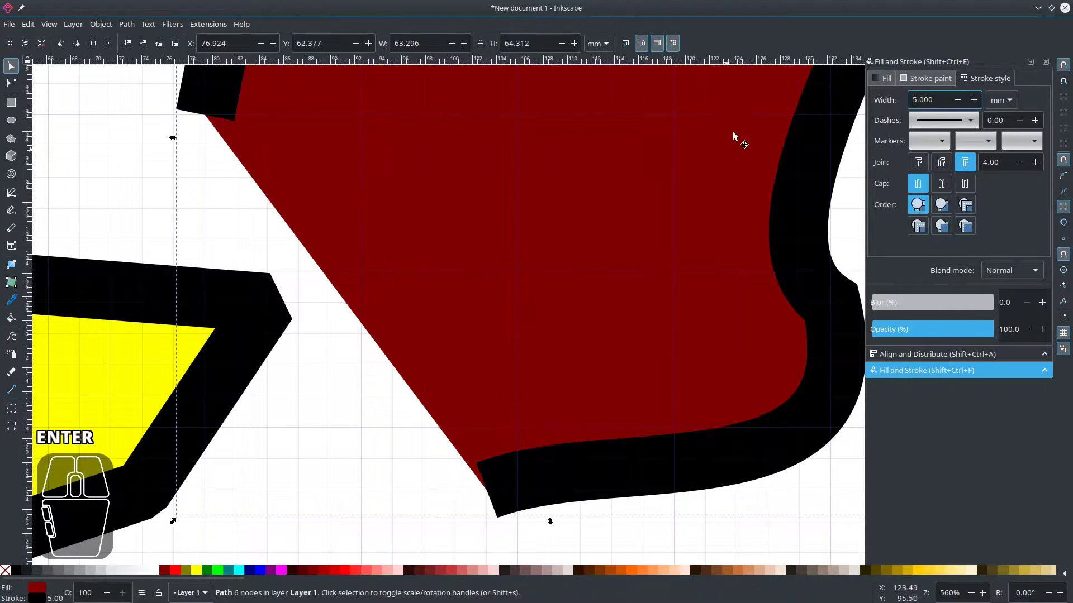
Close the dark red path's outline by joining its two end nodes with a new segment.
{"action": "scroll", "coordinate": [665, 167], "scroll_direction": "down", "scroll_amount": 2, "text": "ctrl"}
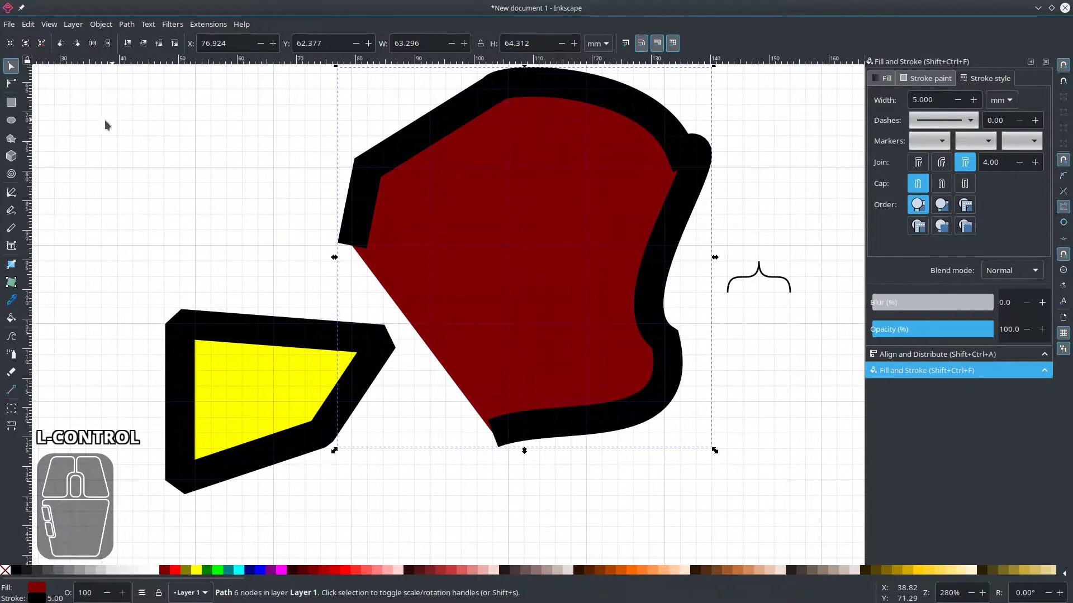
{"action": "left_click", "coordinate": [11, 85]}
{"action": "left_click_drag", "start_coordinate": [330, 232], "coordinate": [531, 462], "text": "shift"}
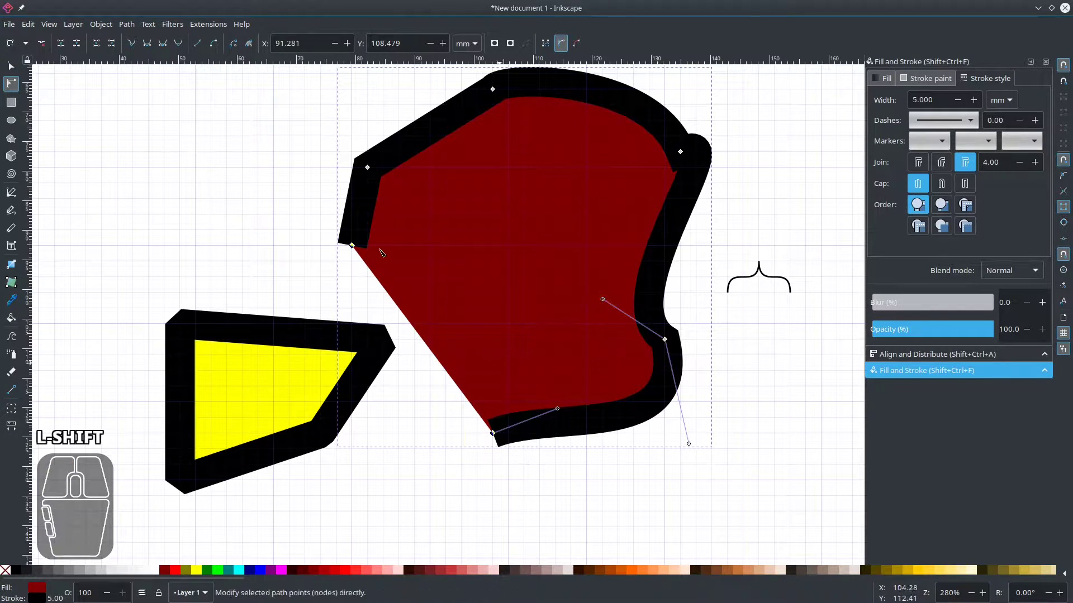
{"action": "left_click", "coordinate": [98, 44]}
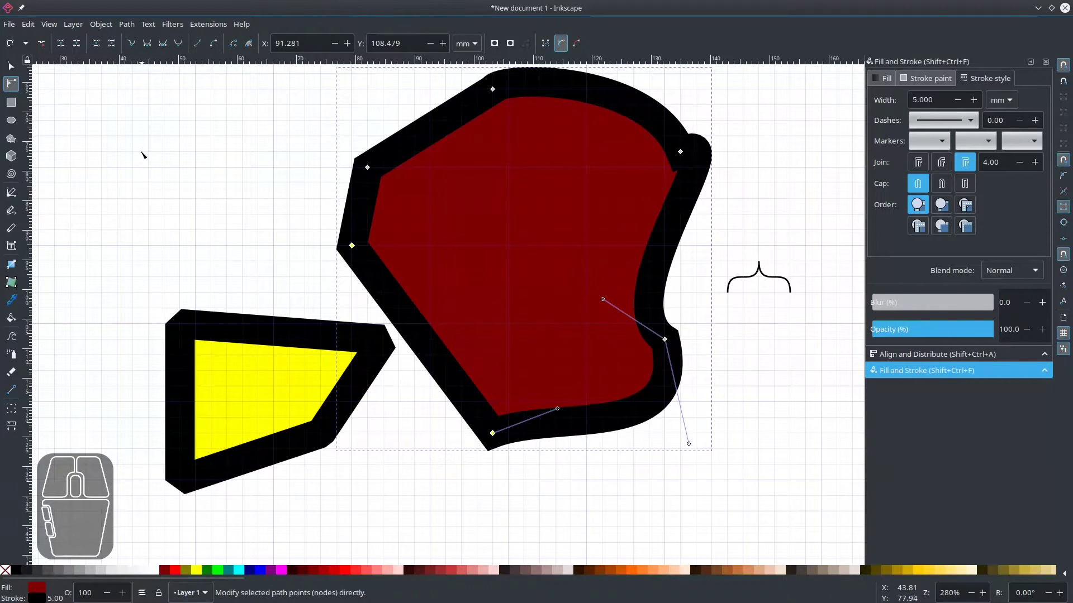
Delete the segment between the dark red path's two end nodes and make its upper-left corner node symmetric.
{"action": "left_click", "coordinate": [114, 46]}
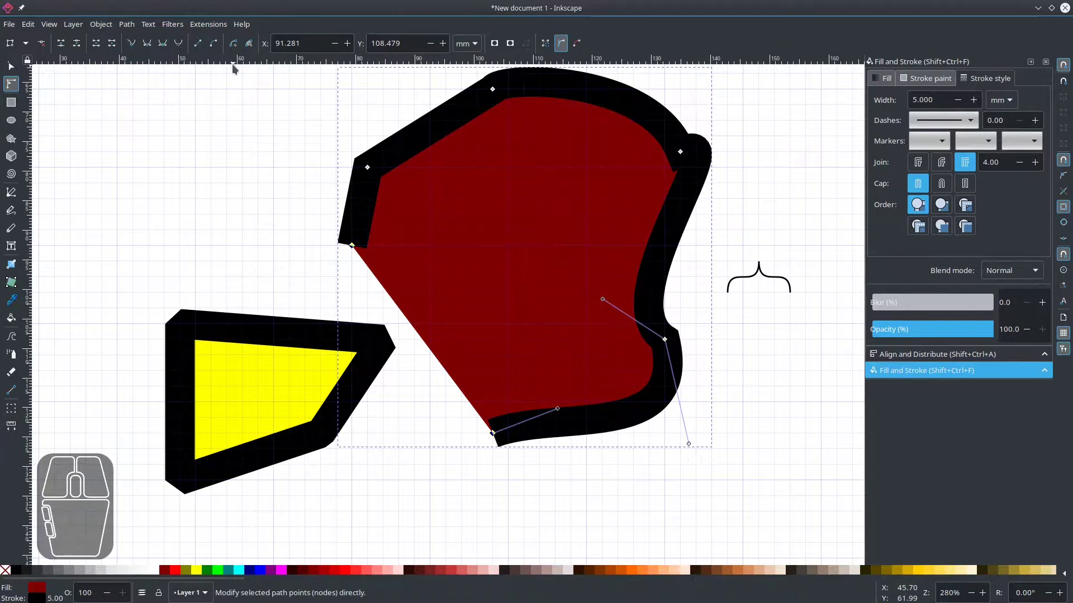
{"action": "left_click_drag", "start_coordinate": [316, 176], "coordinate": [295, 272]}
{"action": "left_click", "coordinate": [346, 262]}
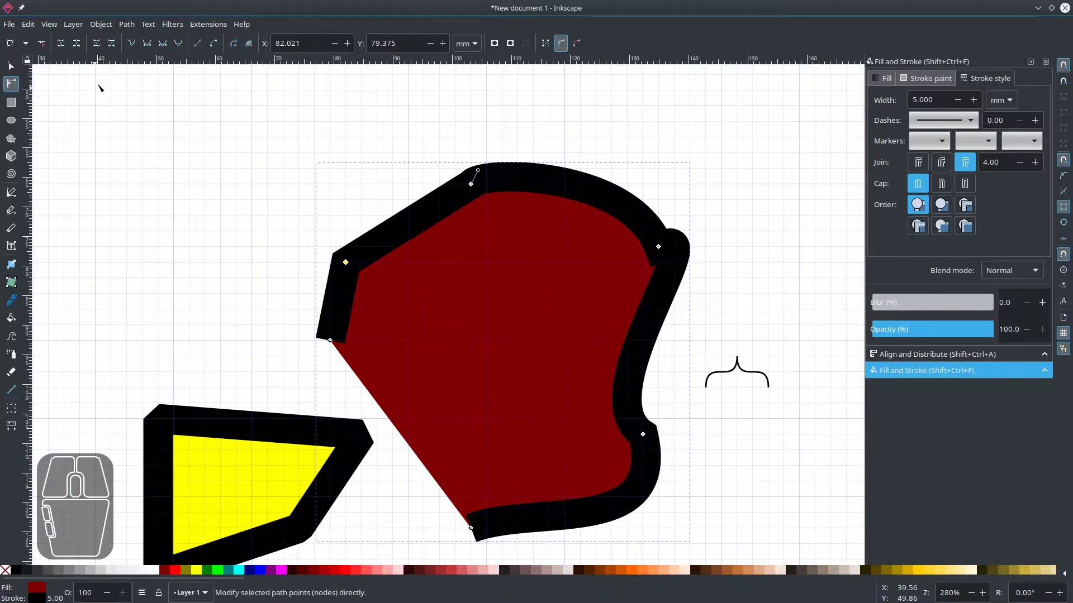
{"action": "left_click", "coordinate": [174, 47]}
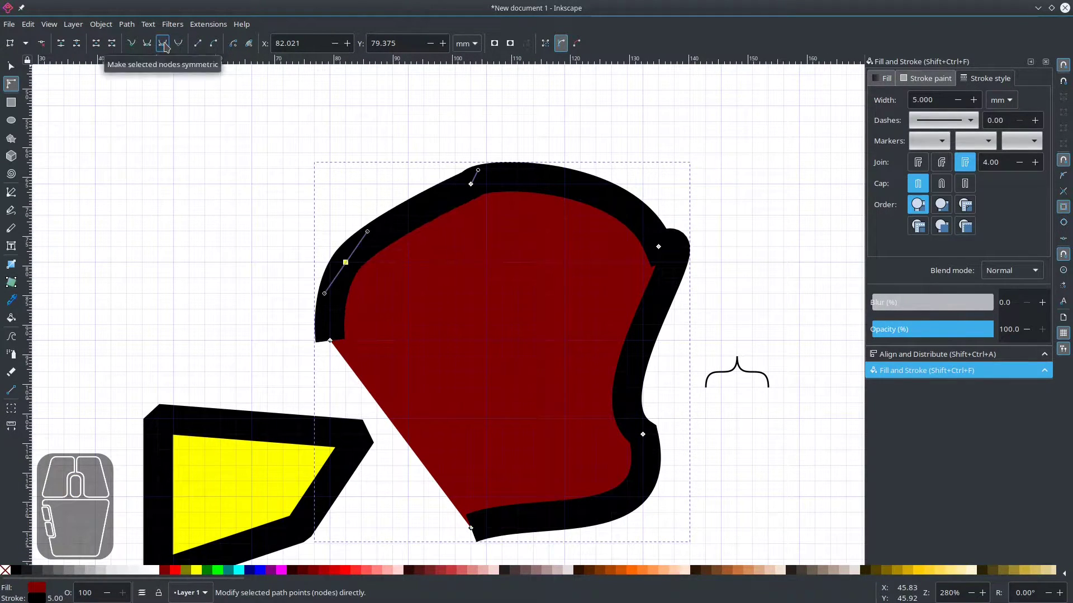
{"action": "left_click", "coordinate": [367, 231]}
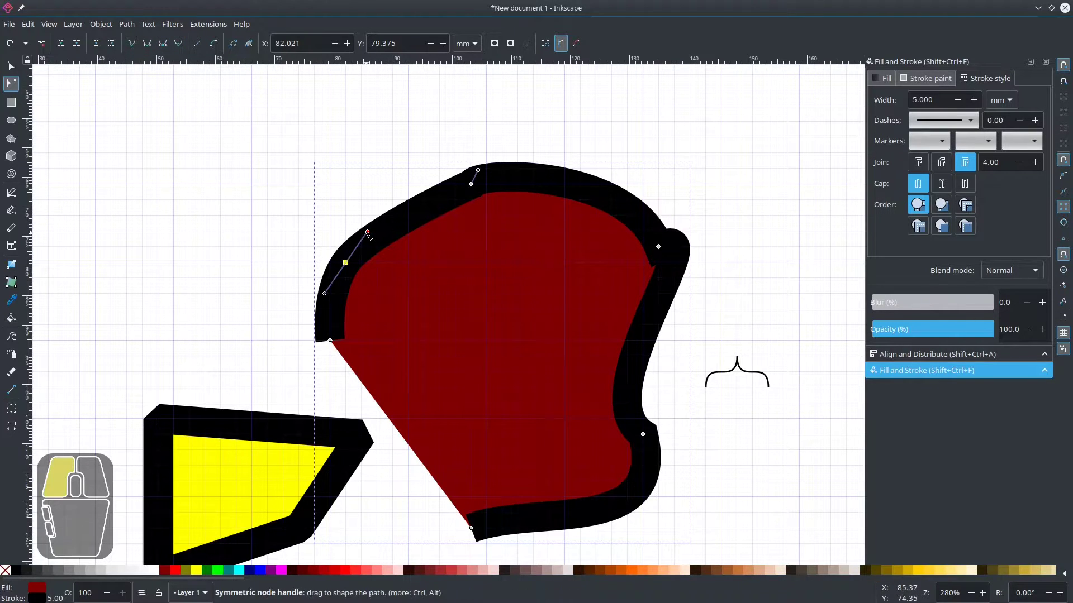
{"action": "left_click_drag", "start_coordinate": [419, 215], "coordinate": [407, 237]}
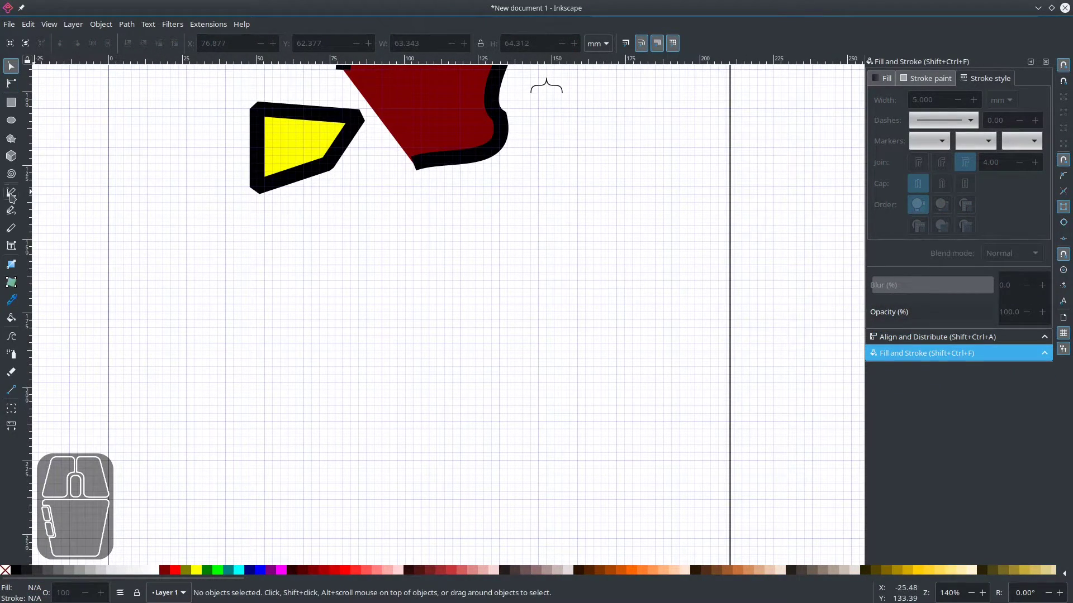
Draw a closed, irregular five-sided outline with straight segments in the empty area below the yellow and dark red shapes.
{"action": "left_click", "coordinate": [12, 194]}
{"action": "left_click", "coordinate": [397, 235]}
{"action": "left_click", "coordinate": [281, 313]}
{"action": "left_click", "coordinate": [343, 430]}
{"action": "left_click", "coordinate": [514, 384]}
{"action": "left_click", "coordinate": [483, 281]}
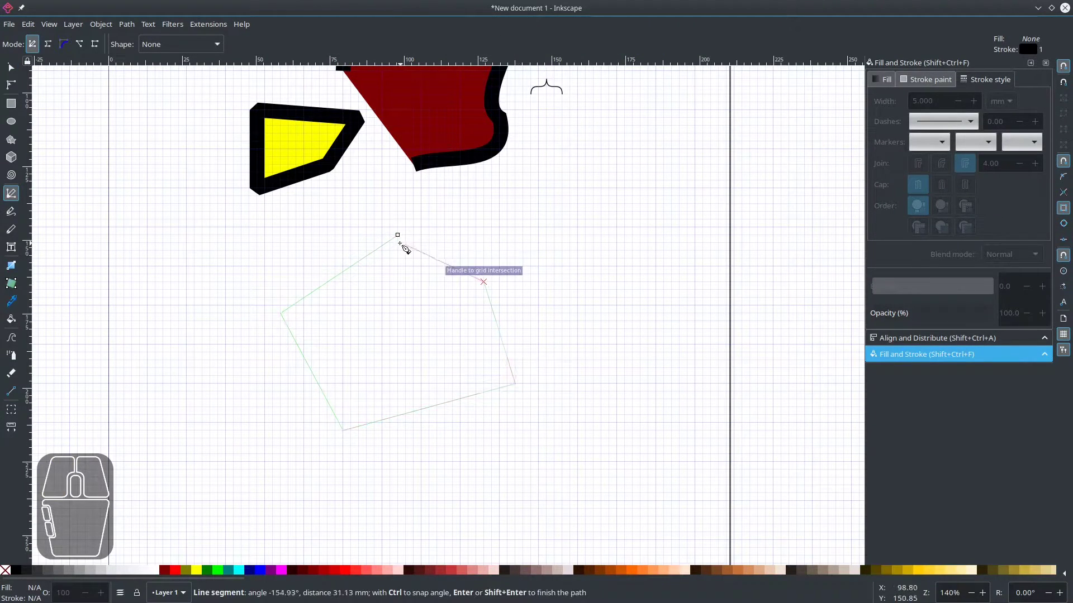
{"action": "left_click", "coordinate": [397, 235]}
Insert a node at the middle of the five-sided outline's bottom edge.
{"action": "left_click", "coordinate": [12, 84]}
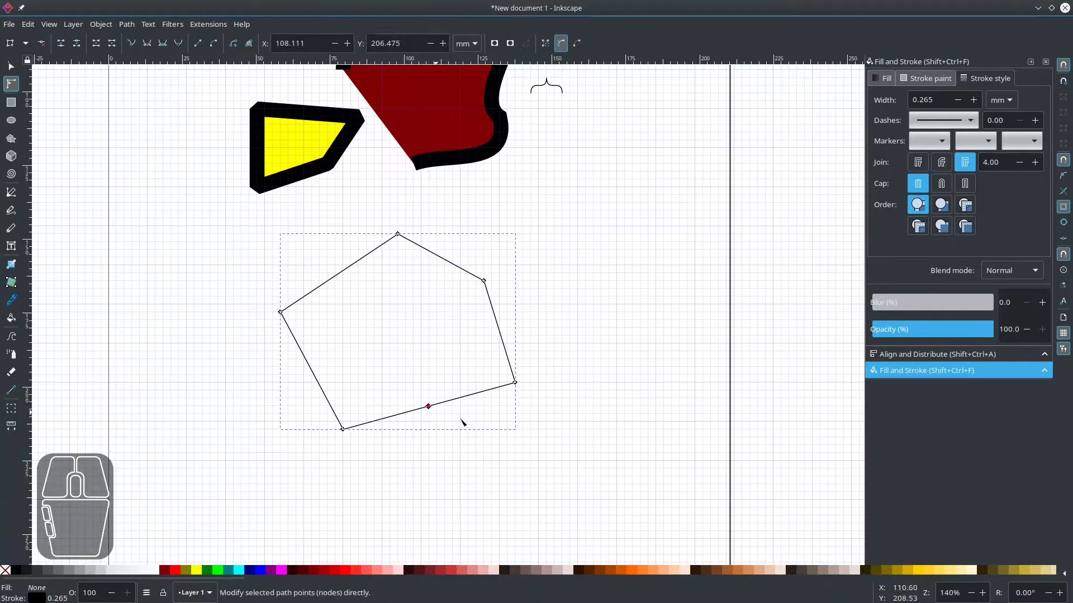
{"action": "scroll", "coordinate": [430, 342], "scroll_direction": "up", "scroll_amount": 2, "text": "ctrl"}
{"action": "left_click_drag", "start_coordinate": [427, 317], "coordinate": [447, 305]}
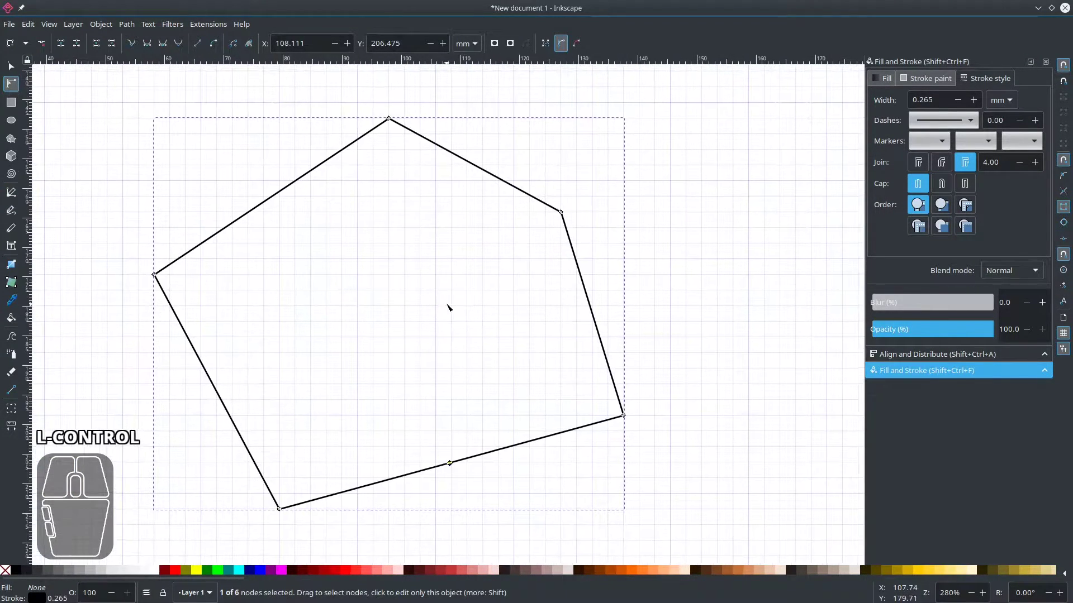
Delete the outline's upper-right segment and the bottom segment between the middle node and the lower-left corner.
{"action": "left_click", "coordinate": [391, 200]}
{"action": "left_click_drag", "start_coordinate": [370, 101], "coordinate": [467, 503]}
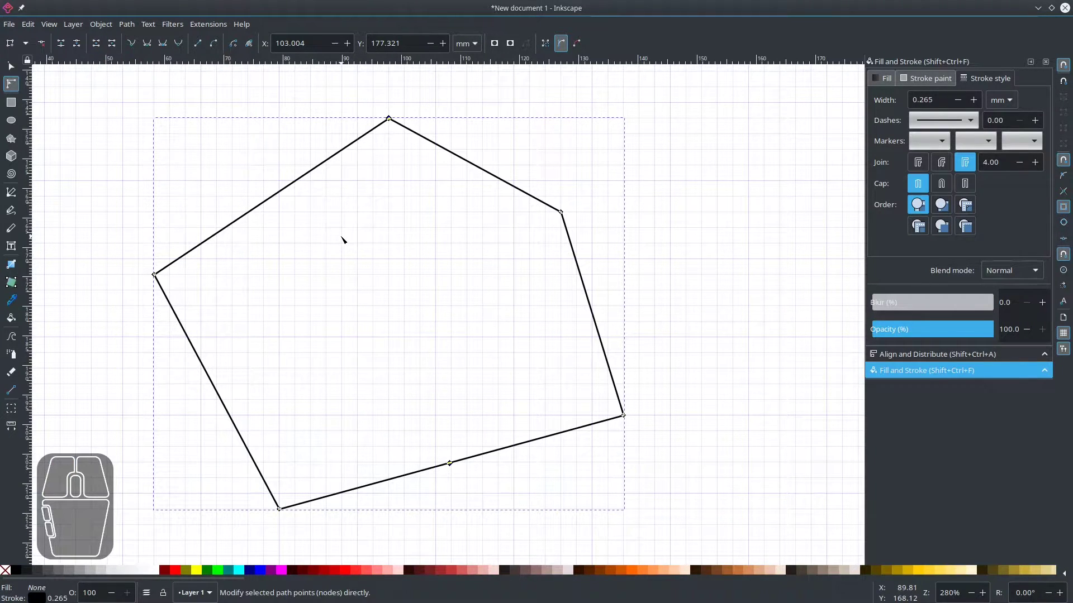
{"action": "left_click", "coordinate": [414, 217]}
{"action": "left_click_drag", "start_coordinate": [362, 90], "coordinate": [609, 285]}
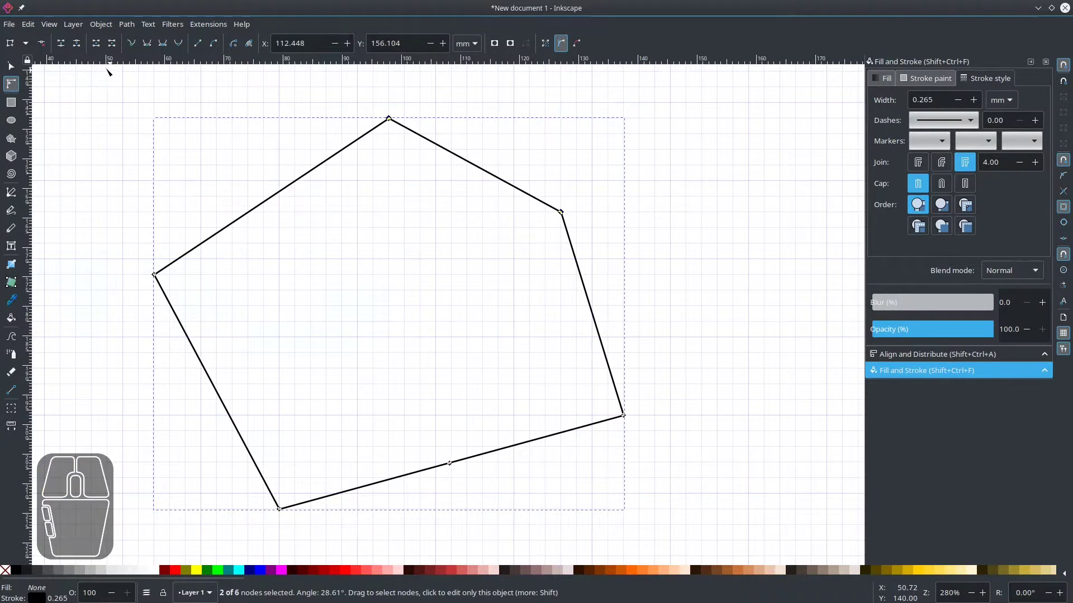
{"action": "left_click", "coordinate": [112, 43]}
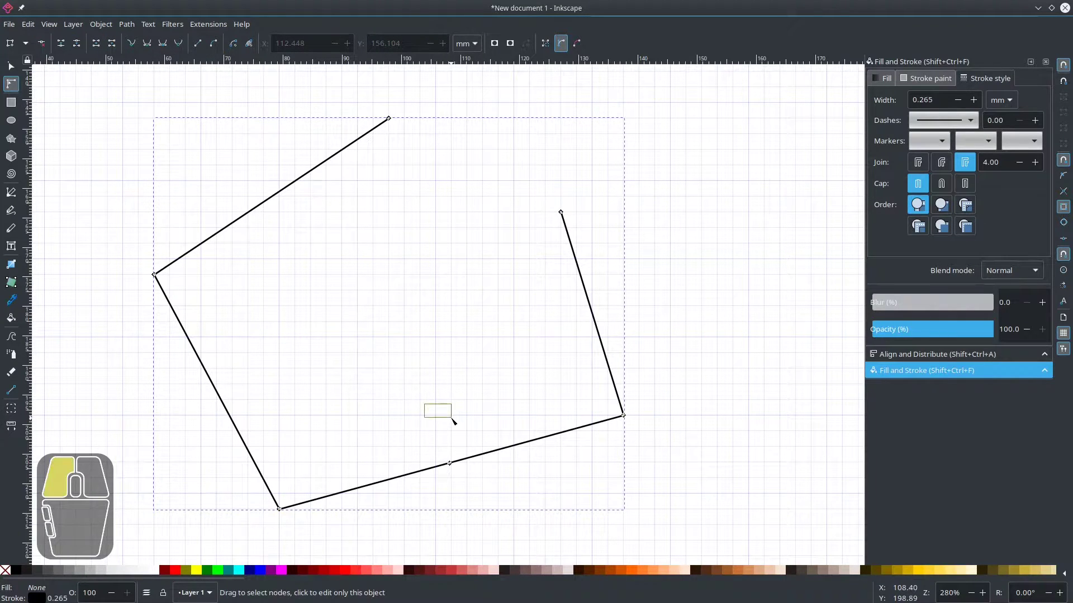
{"action": "left_click_drag", "start_coordinate": [486, 397], "coordinate": [260, 534]}
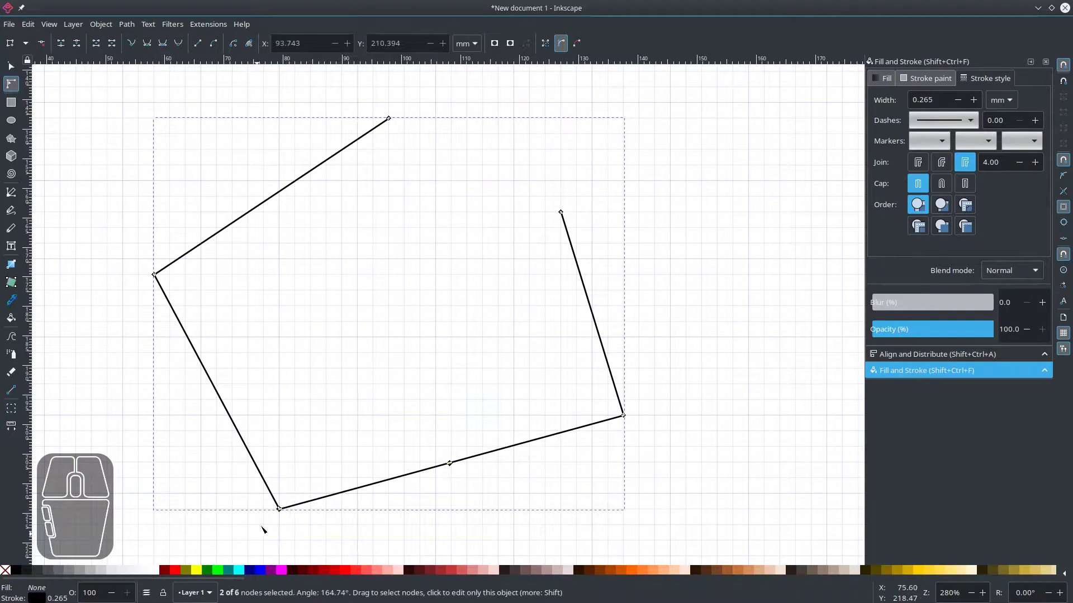
{"action": "left_click", "coordinate": [111, 43]}
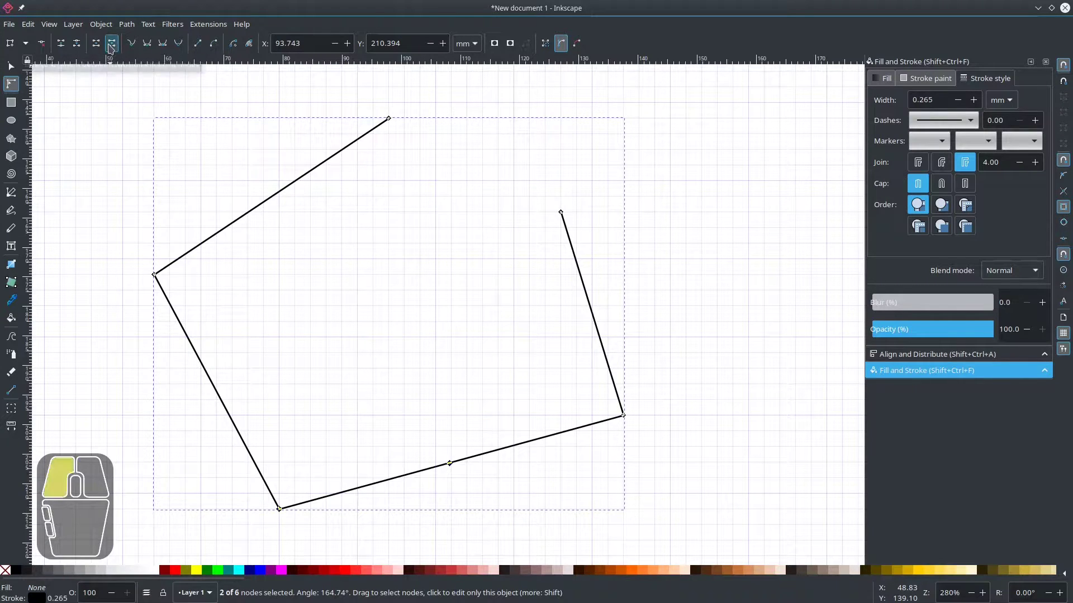
Join the two end nodes of each open piece with a new segment to form two closed triangles.
{"action": "left_click_drag", "start_coordinate": [358, 198], "coordinate": [267, 545]}
{"action": "left_click", "coordinate": [96, 43]}
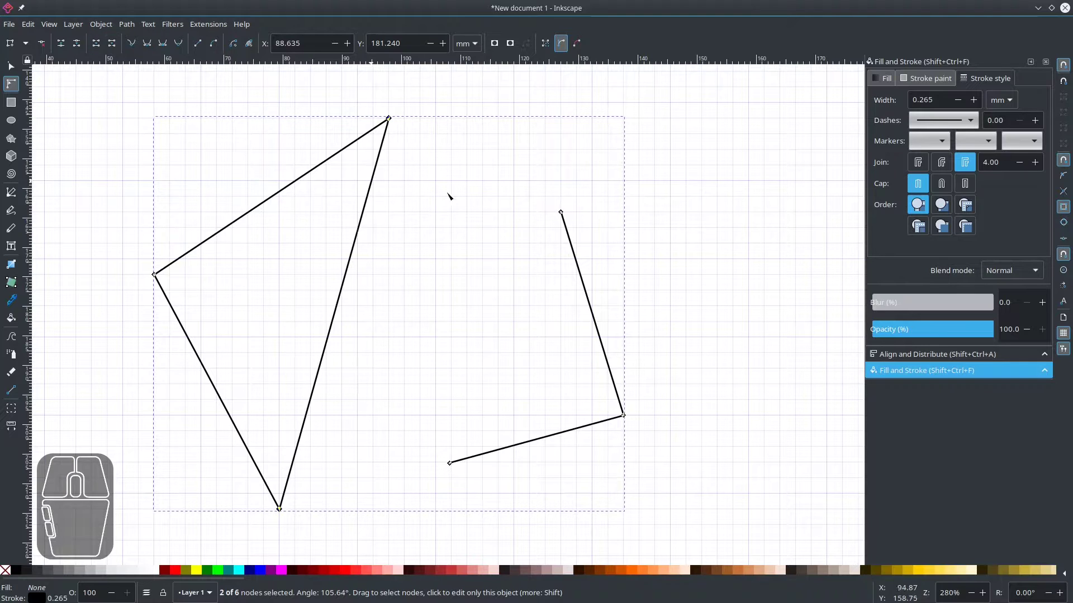
{"action": "left_click_drag", "start_coordinate": [587, 193], "coordinate": [532, 243]}
{"action": "left_click_drag", "start_coordinate": [436, 445], "coordinate": [478, 484]}
{"action": "left_click_drag", "start_coordinate": [627, 261], "coordinate": [627, 263]}
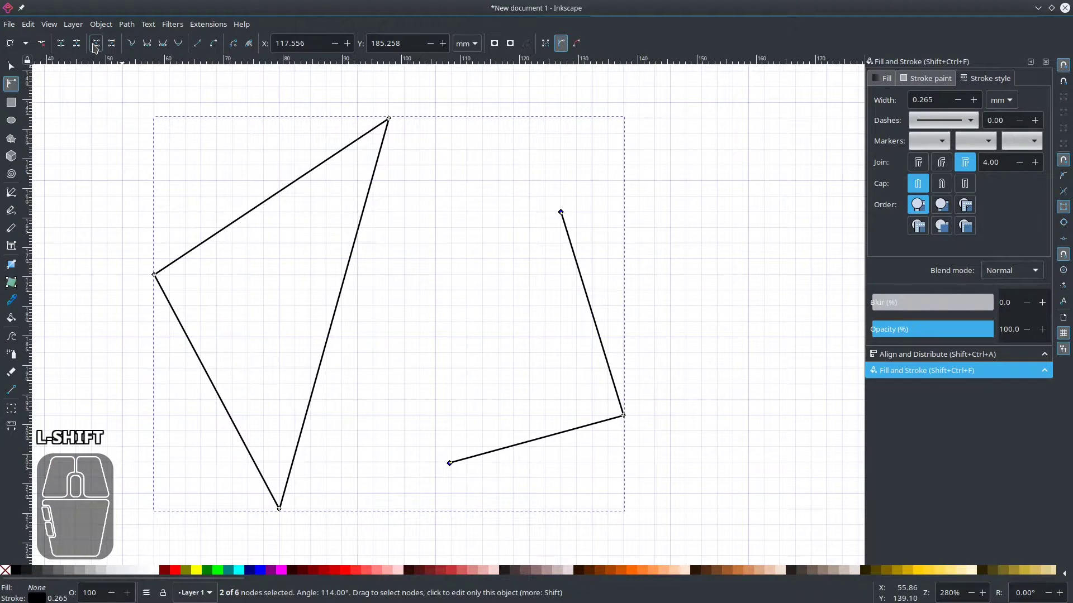
{"action": "left_click", "coordinate": [95, 47]}
Move the two-triangle path as a whole to X 65.973, Y 145.213 mm and try to ungroup it.
{"action": "left_click", "coordinate": [9, 67]}
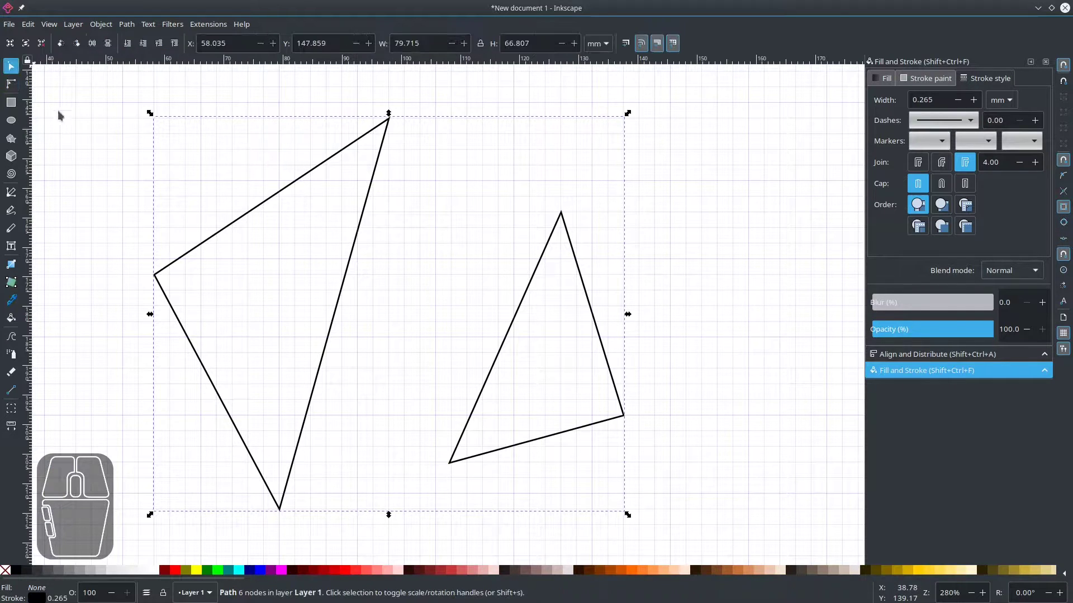
{"action": "left_click", "coordinate": [390, 263]}
{"action": "left_click_drag", "start_coordinate": [515, 287], "coordinate": [604, 287]}
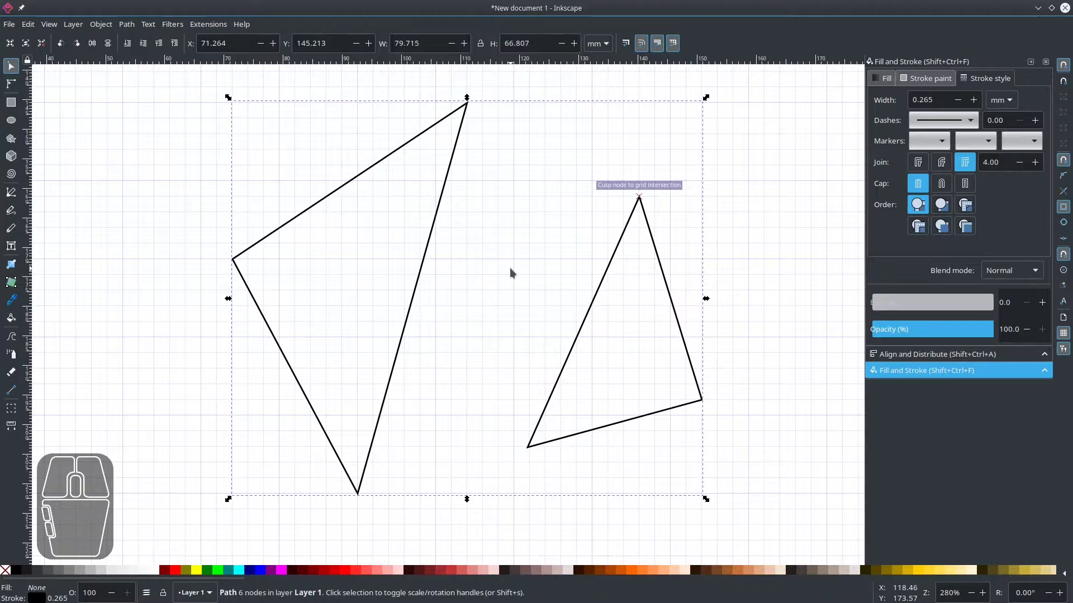
{"action": "key", "text": "ctrl"}
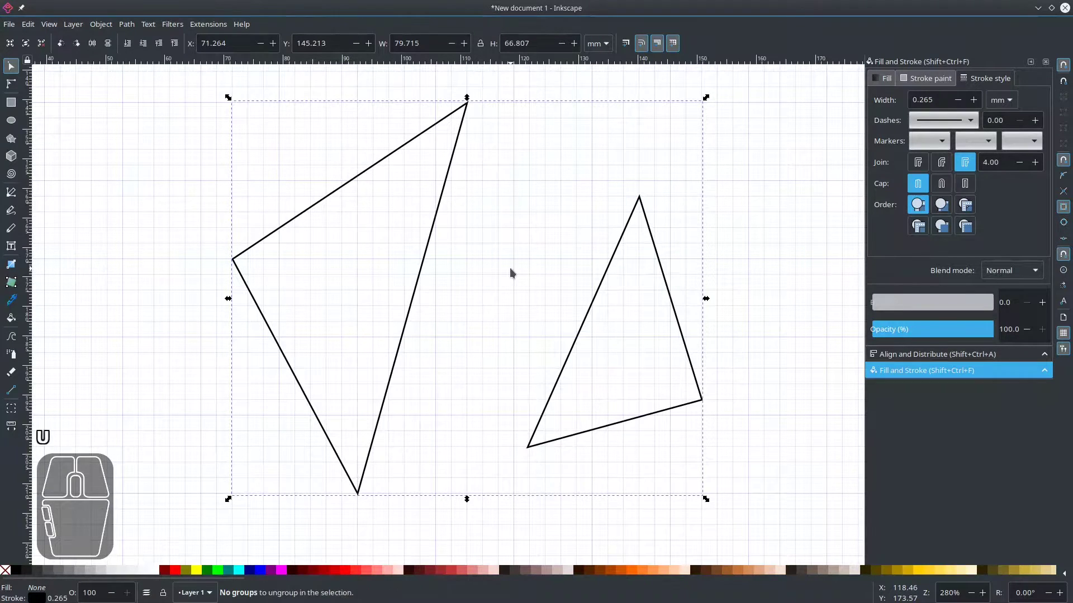
{"action": "left_click_drag", "start_coordinate": [510, 268], "coordinate": [565, 300]}
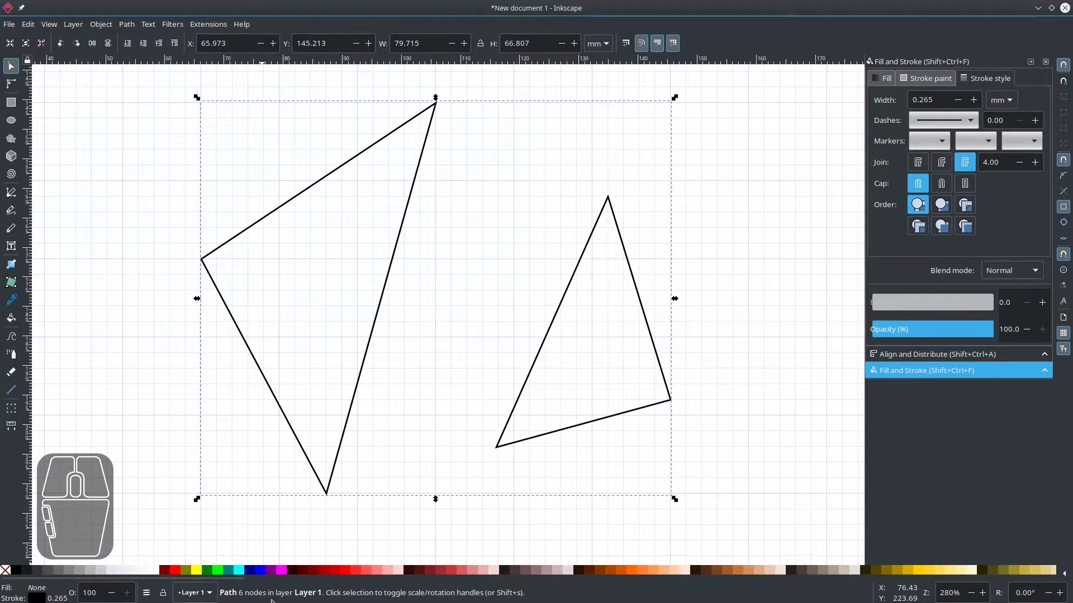
Break apart the two-triangle path into separate triangle objects.
{"action": "left_click", "coordinate": [442, 346]}
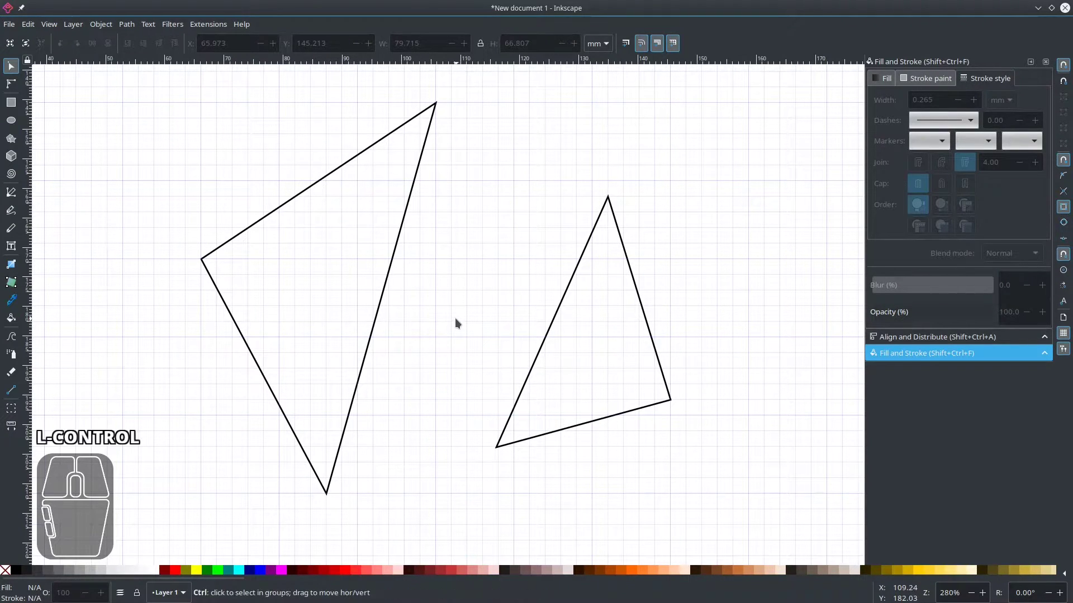
{"action": "scroll", "coordinate": [462, 285], "scroll_direction": "down", "scroll_amount": 1}
{"action": "scroll", "coordinate": [461, 284], "scroll_direction": "up", "scroll_amount": 1}
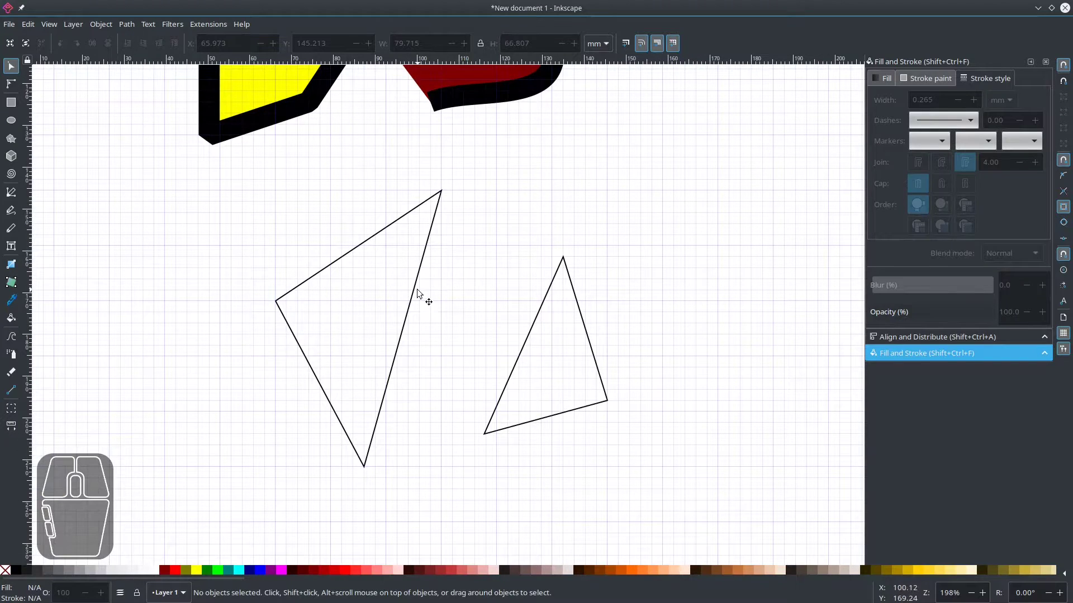
{"action": "left_click", "coordinate": [418, 290]}
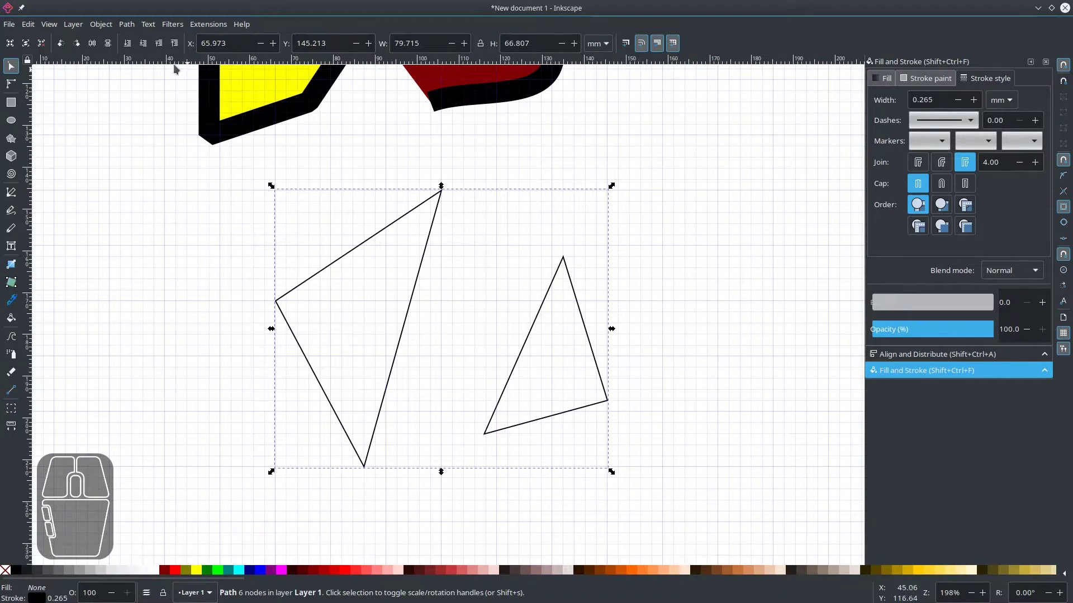
{"action": "left_click", "coordinate": [127, 26]}
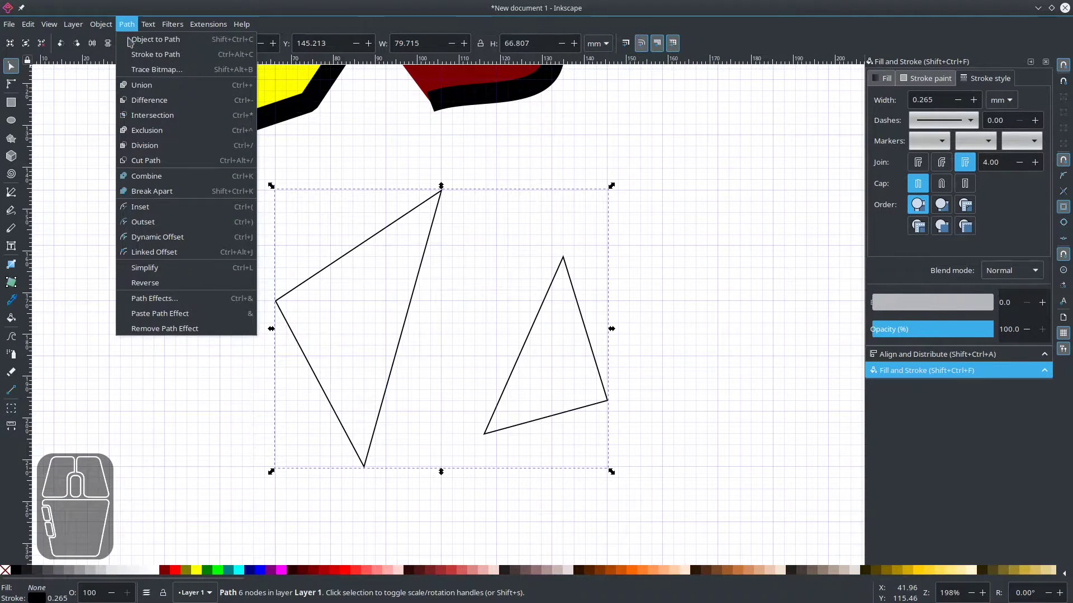
{"action": "left_click", "coordinate": [204, 193]}
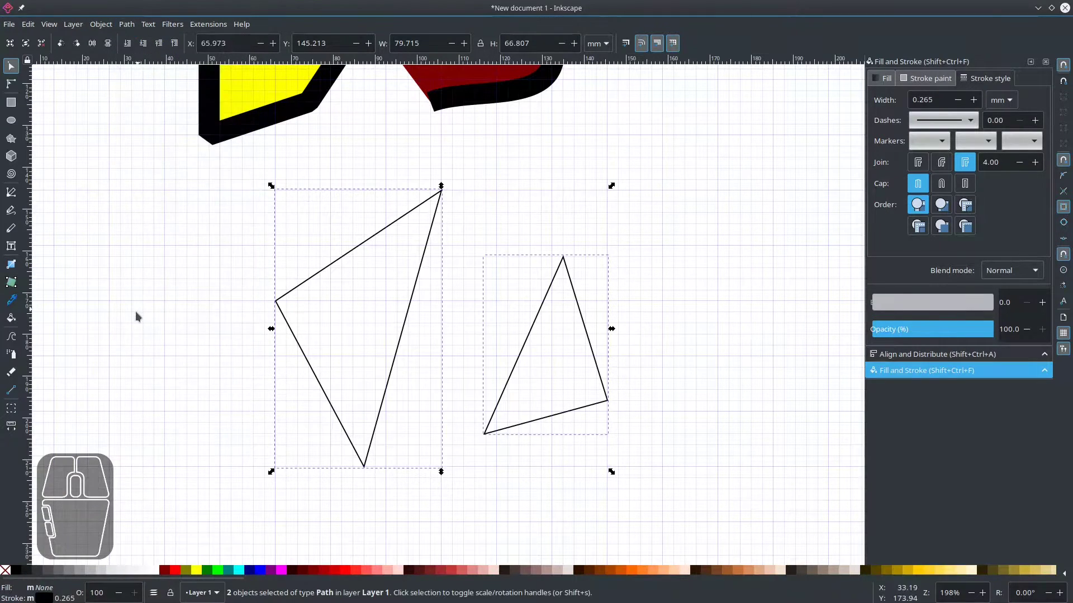
Move the left and right triangles independently and undo the last move.
{"action": "left_click", "coordinate": [346, 311]}
{"action": "left_click_drag", "start_coordinate": [380, 332], "coordinate": [358, 353]}
{"action": "left_click_drag", "start_coordinate": [531, 344], "coordinate": [610, 387]}
{"action": "key", "text": "ctrl+z"}
Group the two triangles and move the group to X 71.264, Y 147.859 mm.
{"action": "left_click", "coordinate": [691, 190]}
{"action": "left_click_drag", "start_coordinate": [688, 191], "coordinate": [210, 529]}
{"action": "key", "text": "ctrl+g"}
{"action": "left_click", "coordinate": [445, 353]}
{"action": "mouse_move", "coordinate": [381, 343]}
{"action": "left_mouse_down"}
{"action": "mouse_move", "coordinate": [505, 347]}
{"action": "mouse_move", "coordinate": [296, 279]}
{"action": "mouse_move", "coordinate": [389, 342]}
{"action": "mouse_move", "coordinate": [445, 340]}
{"action": "mouse_move", "coordinate": [424, 340]}
{"action": "left_mouse_up"}
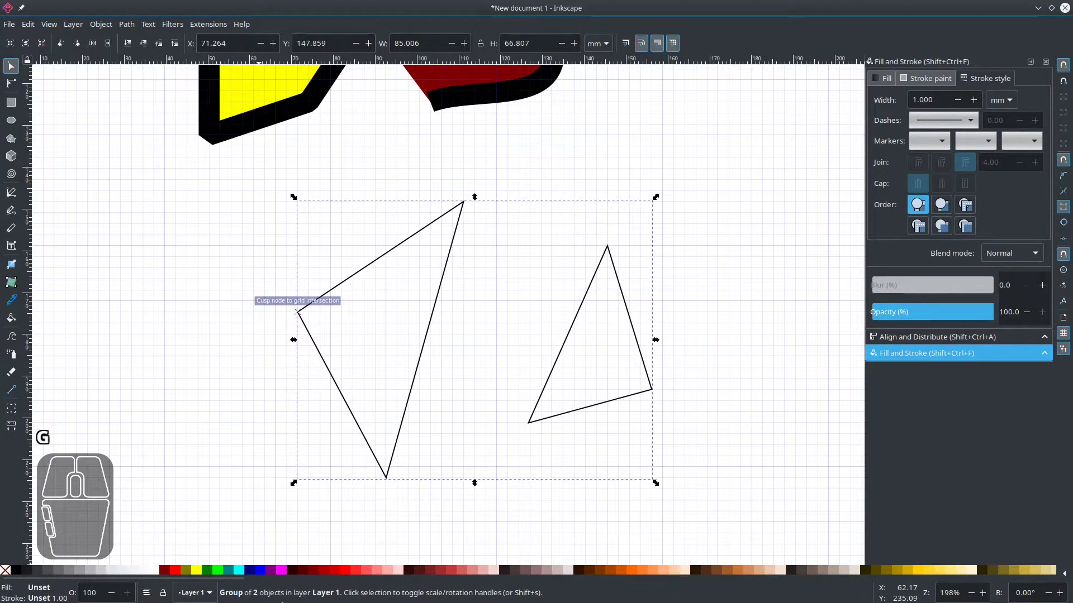
Ungroup the triangles and move the left one so it overlaps the right one.
{"action": "key", "text": "ctrl+shift+g"}
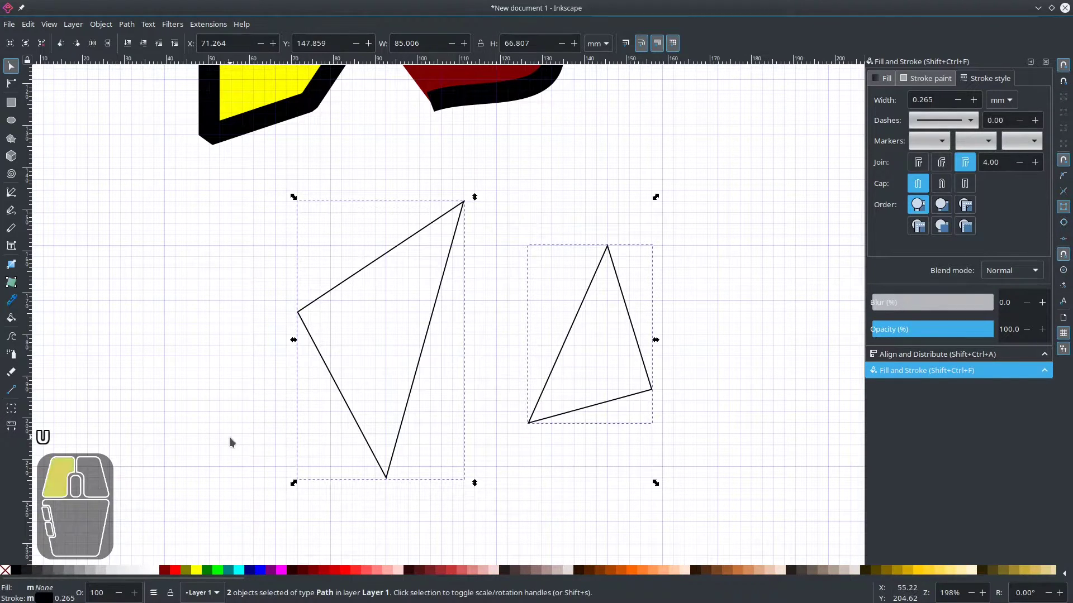
{"action": "left_click", "coordinate": [230, 437]}
{"action": "left_click", "coordinate": [458, 210]}
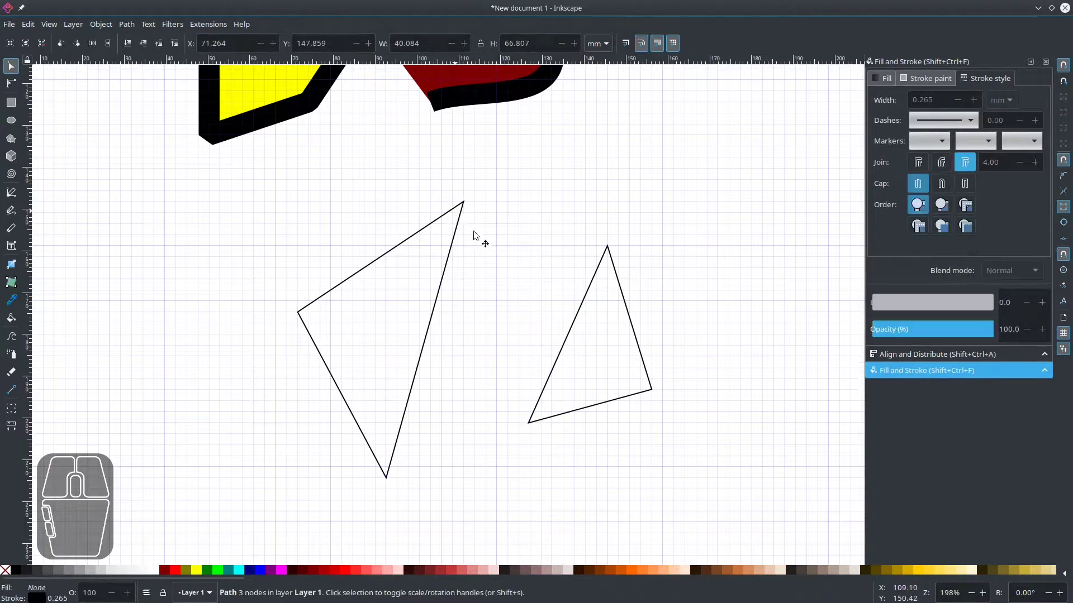
{"action": "left_click_drag", "start_coordinate": [438, 223], "coordinate": [564, 267]}
Merge the two overlapping triangles with Union, try moving the merged shape, and undo both operations.
{"action": "left_click_drag", "start_coordinate": [390, 208], "coordinate": [681, 558]}
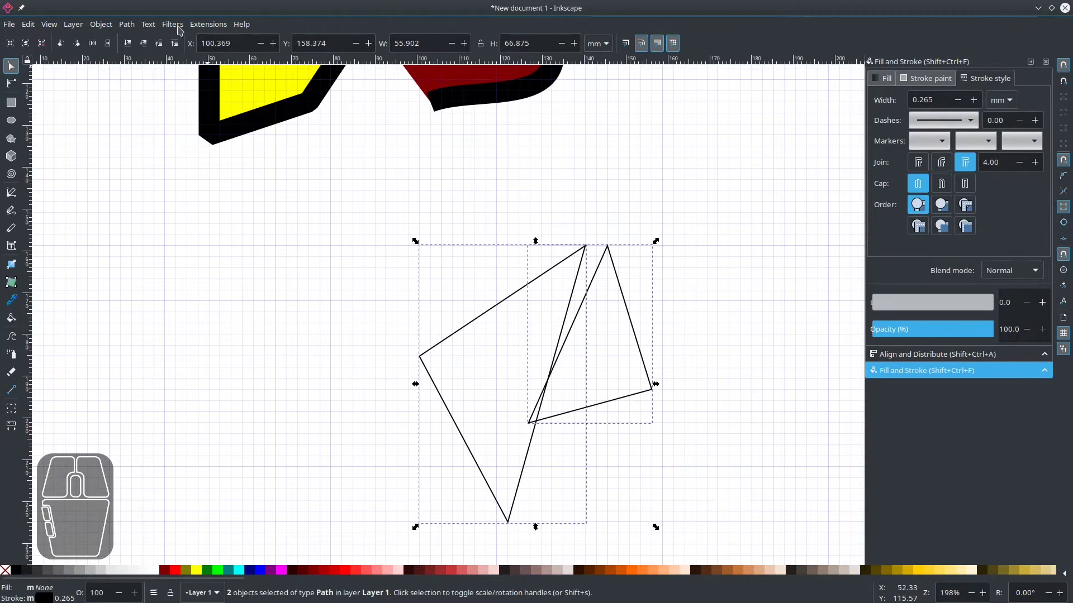
{"action": "left_click", "coordinate": [127, 24]}
{"action": "left_click", "coordinate": [147, 87]}
{"action": "key", "text": "Escape"}
{"action": "left_click_drag", "start_coordinate": [553, 343], "coordinate": [347, 314]}
{"action": "key", "text": "ctrl+z"}
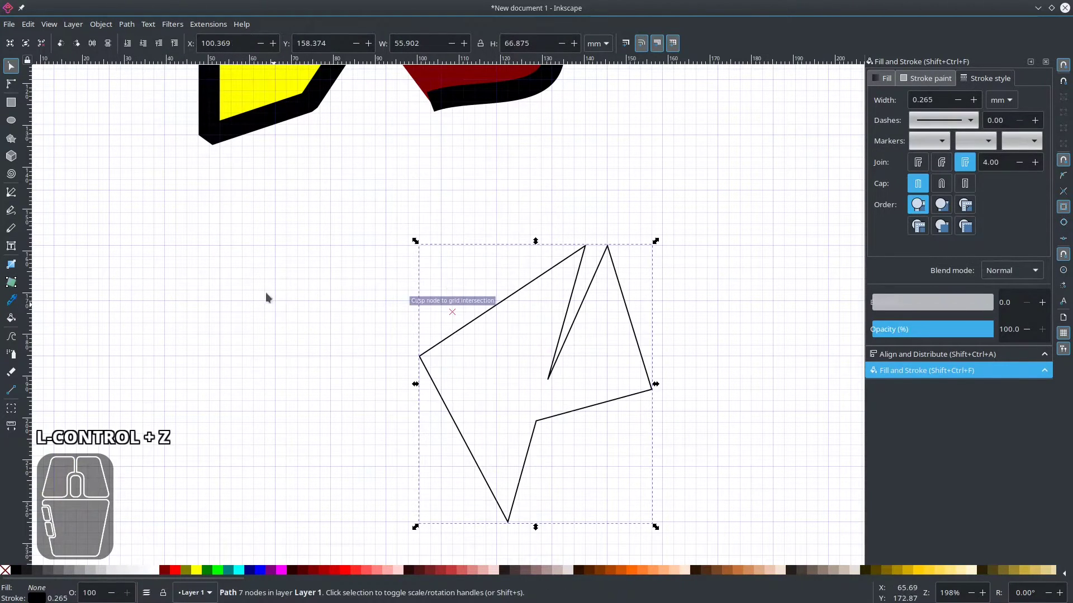
{"action": "key", "text": "ctrl+z"}
Reduce the two triangles to their overlap with Intersection, try moving that piece, and undo both operations.
{"action": "left_click_drag", "start_coordinate": [405, 231], "coordinate": [686, 550]}
{"action": "left_click", "coordinate": [127, 24]}
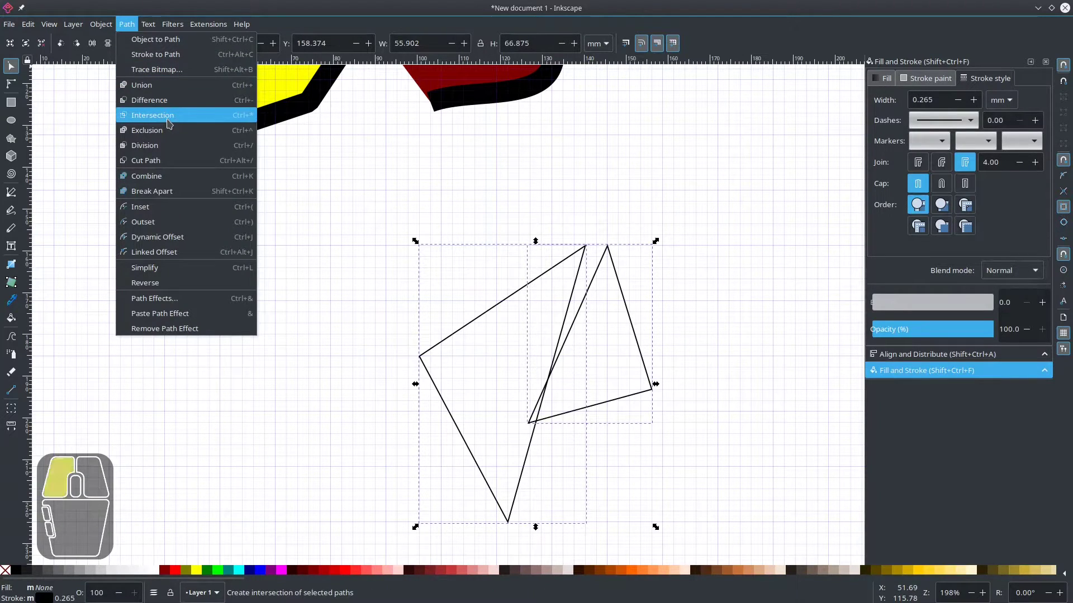
{"action": "left_click", "coordinate": [167, 120]}
{"action": "left_click", "coordinate": [412, 384]}
{"action": "left_click_drag", "start_coordinate": [530, 407], "coordinate": [456, 353]}
{"action": "key", "text": "ctrl+z"}
{"action": "key", "text": "ctrl+z"}
Combine the two overlapping triangles into a single path and test it by moving it away and back.
{"action": "left_click_drag", "start_coordinate": [397, 210], "coordinate": [689, 538]}
{"action": "left_click", "coordinate": [126, 25]}
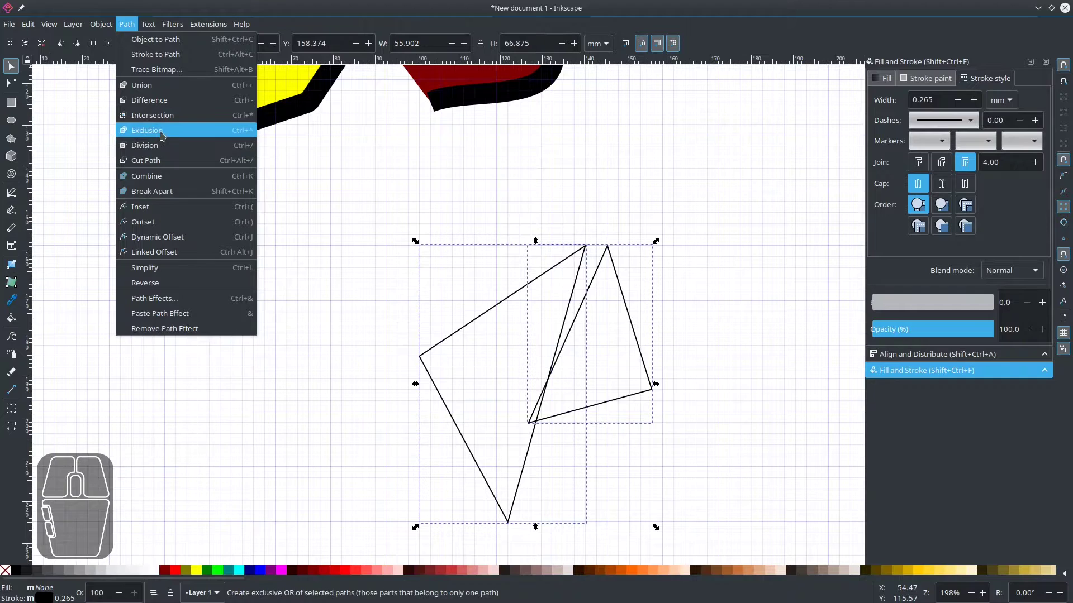
{"action": "left_click", "coordinate": [187, 179]}
{"action": "left_click", "coordinate": [458, 319]}
{"action": "left_click_drag", "start_coordinate": [457, 327], "coordinate": [481, 284]}
{"action": "left_click_drag", "start_coordinate": [481, 284], "coordinate": [460, 312]}
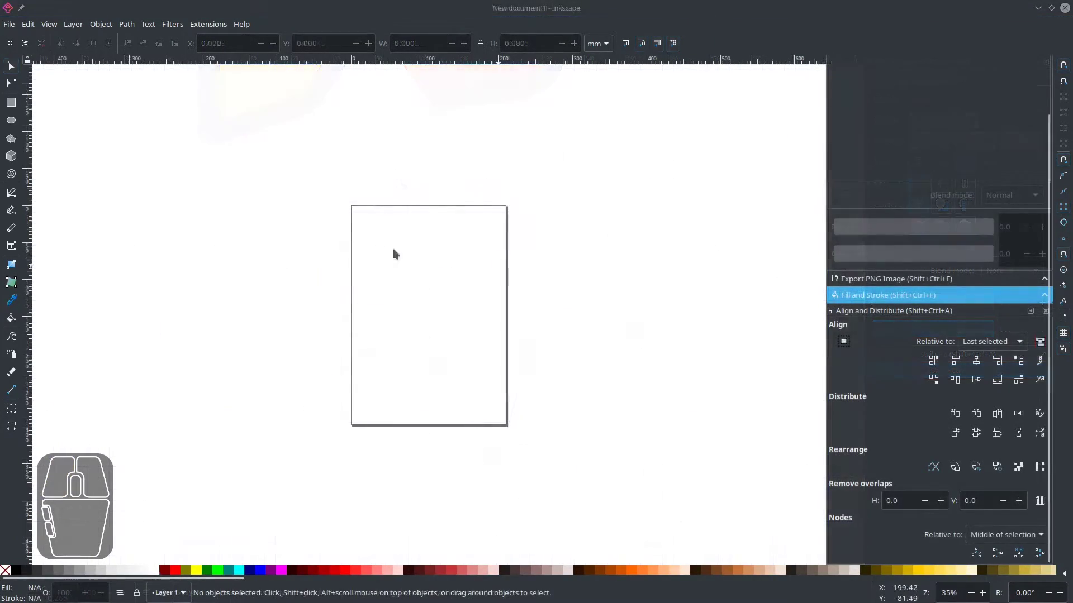
Add a grid with a spacing of 10 in both X and Y to the new, empty document.
{"action": "key", "text": "ctrl+shift+d"}
{"action": "left_click", "coordinate": [474, 246]}
{"action": "left_click", "coordinate": [681, 278]}
{"action": "triple_click", "coordinate": [687, 409]}
{"action": "type", "text": "10"}
{"action": "key", "text": "Tab"}
{"action": "type", "text": "10"}
{"action": "key", "text": "Return"}
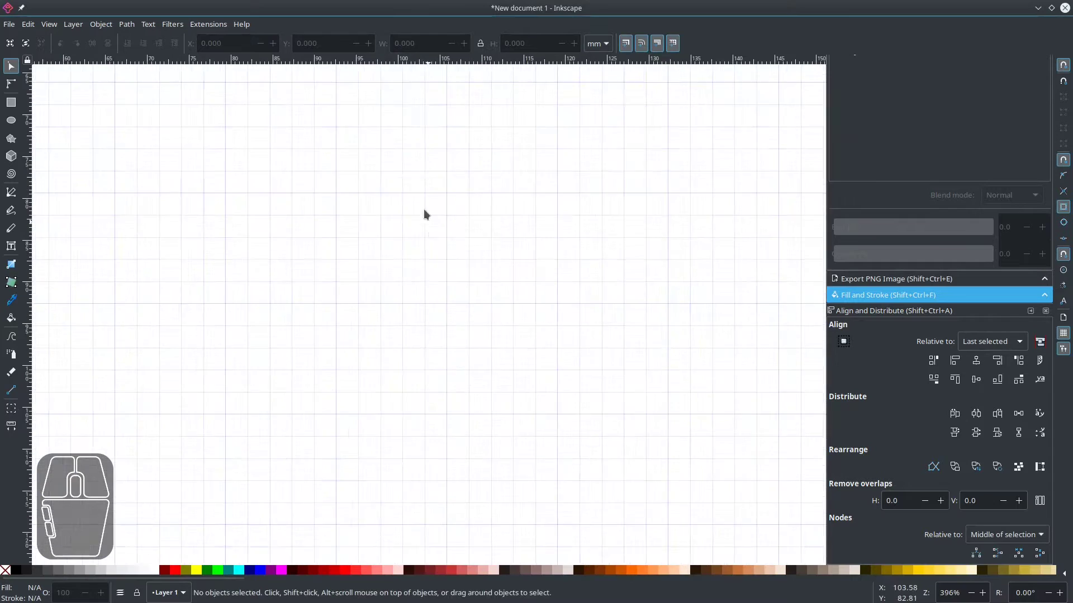
Draw a closed camera-shaped outline about 40 mm wide, a rectangle with a trapezoidal bump centred on its upper edge, snapped to the grid.
{"action": "key", "text": "b"}
{"action": "left_click", "coordinate": [301, 326]}
{"action": "left_click", "coordinate": [632, 325]}
{"action": "left_click", "coordinate": [633, 104]}
{"action": "scroll", "coordinate": [525, 105], "scroll_direction": "up", "scroll_amount": 4}
{"action": "left_click", "coordinate": [559, 205]}
{"action": "left_click", "coordinate": [538, 160]}
{"action": "left_click", "coordinate": [427, 160]}
{"action": "left_click", "coordinate": [406, 203]}
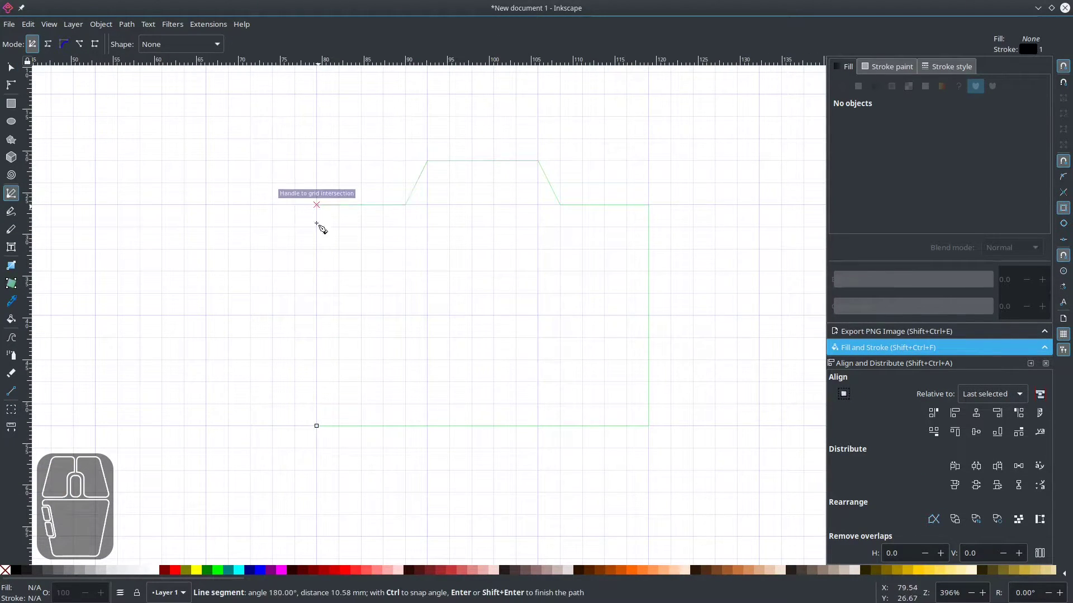
{"action": "left_click", "coordinate": [316, 204]}
{"action": "left_click", "coordinate": [316, 426]}
Add nodes to the camera outline one grid interval to either side of each of the body's four corners.
{"action": "key", "text": "n"}
{"action": "left_click_drag", "start_coordinate": [339, 425], "coordinate": [340, 426]}
{"action": "double_click", "coordinate": [339, 203]}
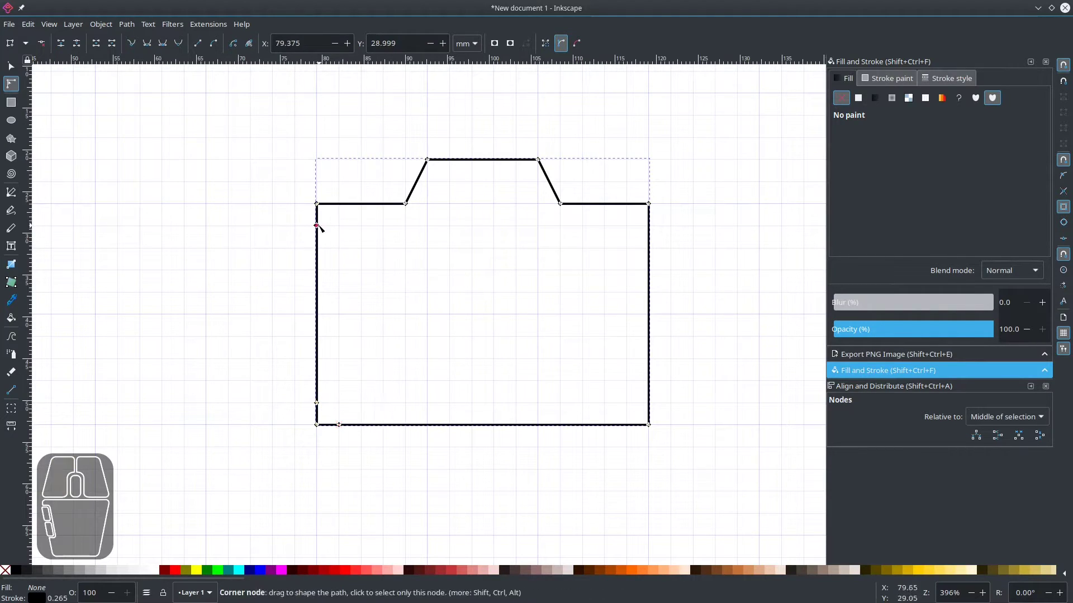
{"action": "double_click", "coordinate": [626, 203]}
{"action": "double_click", "coordinate": [648, 226]}
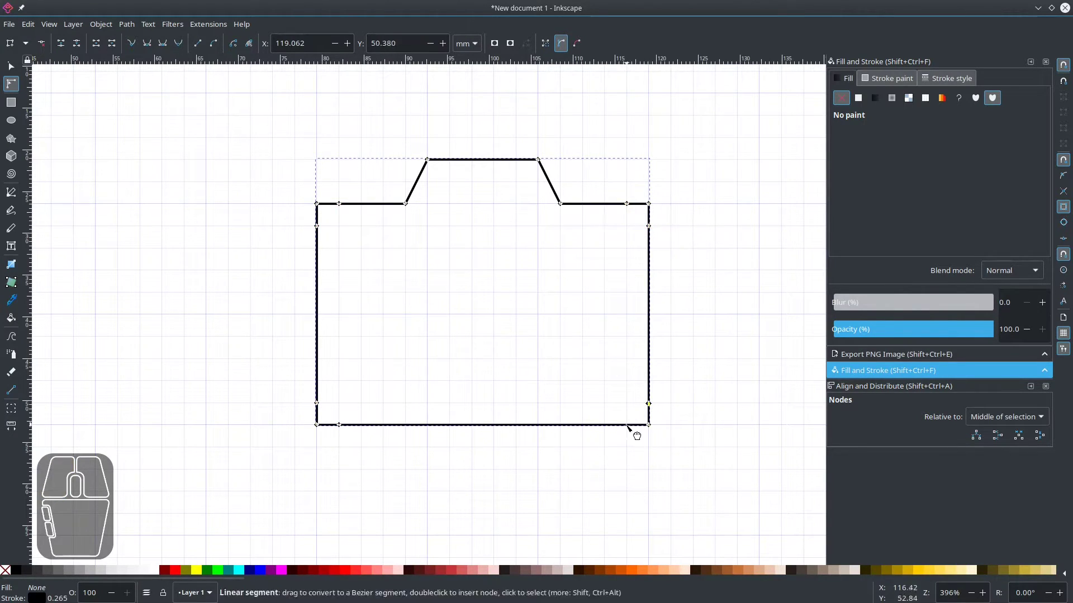
{"action": "left_click_drag", "start_coordinate": [647, 406], "coordinate": [648, 403]}
Delete the body's four corner nodes and shape the upper-left corner into a round arc spanning two grid intervals.
{"action": "left_click", "coordinate": [648, 424]}
{"action": "left_click", "coordinate": [648, 203], "text": "shift"}
{"action": "scroll", "coordinate": [312, 208], "scroll_direction": "up", "scroll_amount": 2, "text": "ctrl"}
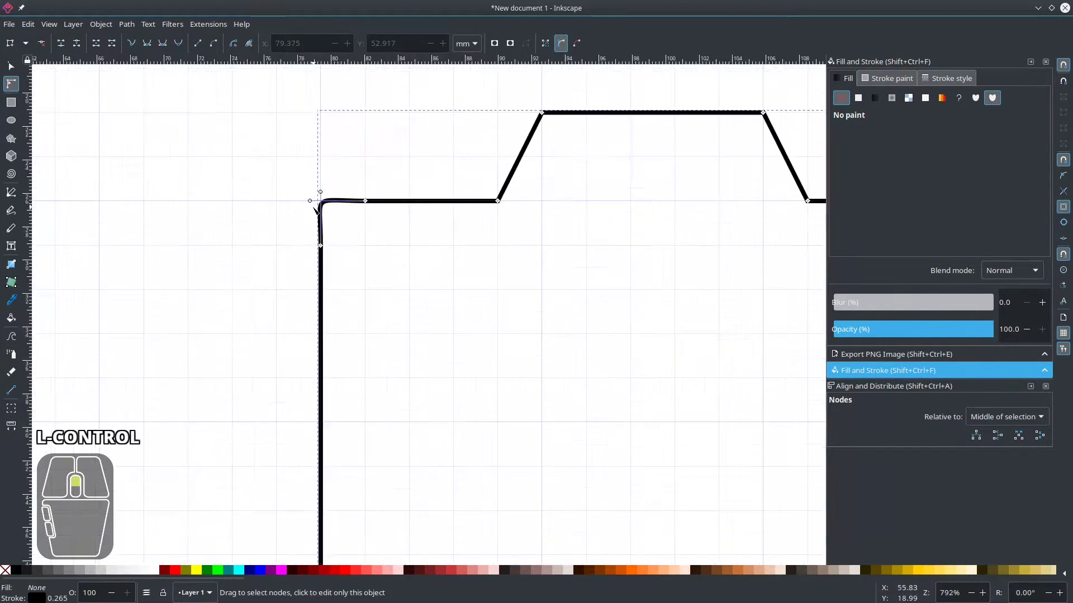
{"action": "left_click_drag", "start_coordinate": [344, 204], "coordinate": [363, 201]}
{"action": "left_click_drag", "start_coordinate": [320, 191], "coordinate": [409, 200]}
{"action": "left_click_drag", "start_coordinate": [321, 246], "coordinate": [321, 290]}
Reshape the body's two lower corners into round arcs spanning two grid intervals by moving their nodes and handles.
{"action": "scroll", "coordinate": [185, 227], "scroll_direction": "down", "scroll_amount": 3, "text": "ctrl"}
{"action": "scroll", "coordinate": [235, 363], "scroll_direction": "up", "scroll_amount": 3, "text": "ctrl"}
{"action": "left_click_drag", "start_coordinate": [230, 347], "coordinate": [229, 303]}
{"action": "left_click_drag", "start_coordinate": [230, 358], "coordinate": [230, 347]}
{"action": "mouse_move", "coordinate": [273, 392]}
{"action": "left_mouse_down"}
{"action": "mouse_move", "coordinate": [319, 392]}
{"action": "mouse_move", "coordinate": [273, 391]}
{"action": "left_mouse_up"}
{"action": "scroll", "coordinate": [244, 335], "scroll_direction": "down", "scroll_amount": 3, "text": "ctrl"}
{"action": "scroll", "coordinate": [468, 352], "scroll_direction": "up", "scroll_amount": 1, "text": "ctrl"}
{"action": "left_click_drag", "start_coordinate": [439, 362], "coordinate": [395, 361]}
{"action": "left_click_drag", "start_coordinate": [484, 318], "coordinate": [485, 273]}
Reshape the body's upper-right corner into a round arc spanning two grid intervals.
{"action": "left_click_drag", "start_coordinate": [425, 170], "coordinate": [440, 435]}
{"action": "left_click_drag", "start_coordinate": [502, 225], "coordinate": [503, 270]}
{"action": "mouse_move", "coordinate": [457, 181]}
{"action": "left_mouse_down"}
{"action": "mouse_move", "coordinate": [414, 180]}
{"action": "mouse_move", "coordinate": [458, 180]}
{"action": "left_mouse_up"}
{"action": "left_click_drag", "start_coordinate": [502, 214], "coordinate": [502, 225]}
Curve the bump's slanted sides into smooth S-shapes, with its two upper nodes one grid interval further inward.
{"action": "left_click_drag", "start_coordinate": [365, 202], "coordinate": [585, 246]}
{"action": "left_click", "coordinate": [472, 222]}
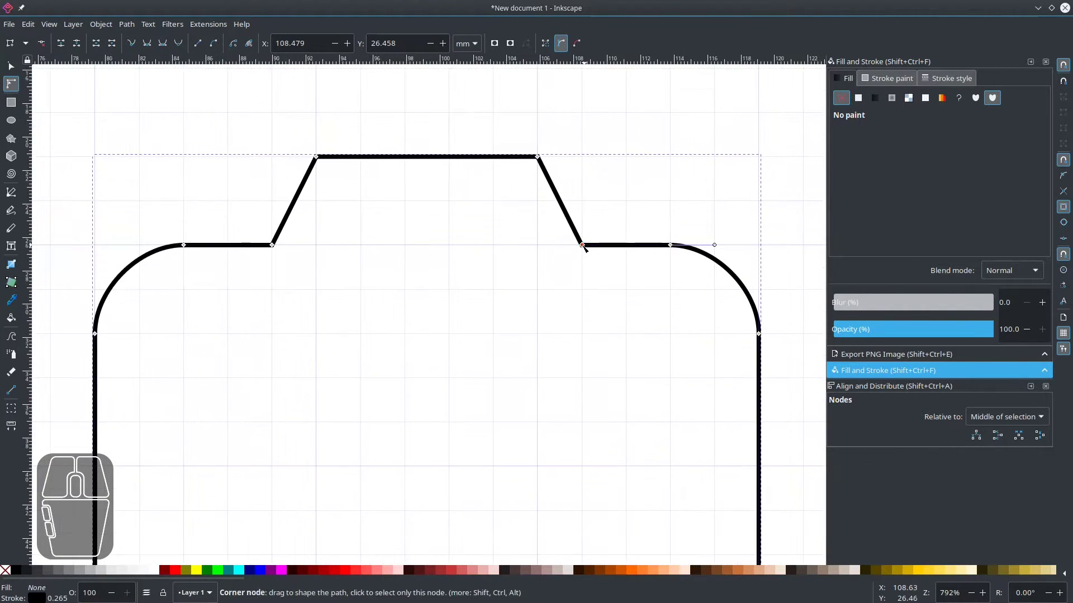
{"action": "left_click_drag", "start_coordinate": [547, 172], "coordinate": [532, 232]}
{"action": "left_click_drag", "start_coordinate": [328, 168], "coordinate": [291, 171]}
{"action": "left_click_drag", "start_coordinate": [225, 147], "coordinate": [317, 156]}
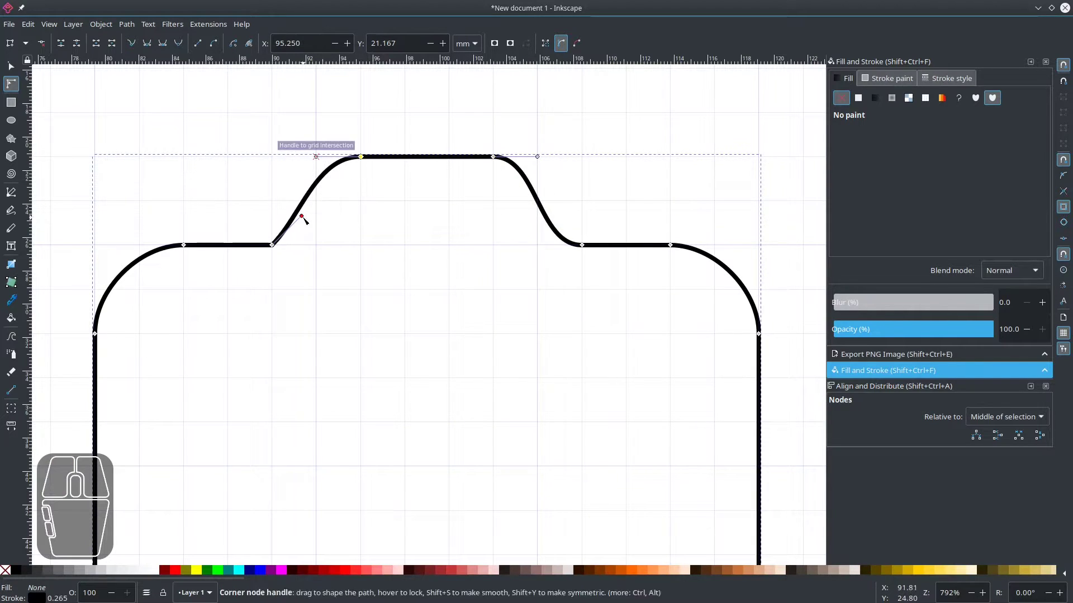
{"action": "left_click_drag", "start_coordinate": [301, 215], "coordinate": [317, 245]}
Flip the camera outline once horizontally and twice vertically to check its shape, and deselect it.
{"action": "key", "text": "s"}
{"action": "scroll", "coordinate": [295, 218], "scroll_direction": "down", "scroll_amount": 2, "text": "ctrl"}
{"action": "key", "text": "h"}
{"action": "key", "text": "v"}
{"action": "key", "text": "v"}
{"action": "left_click_drag", "start_coordinate": [364, 318], "coordinate": [404, 296]}
{"action": "left_click", "coordinate": [270, 182]}
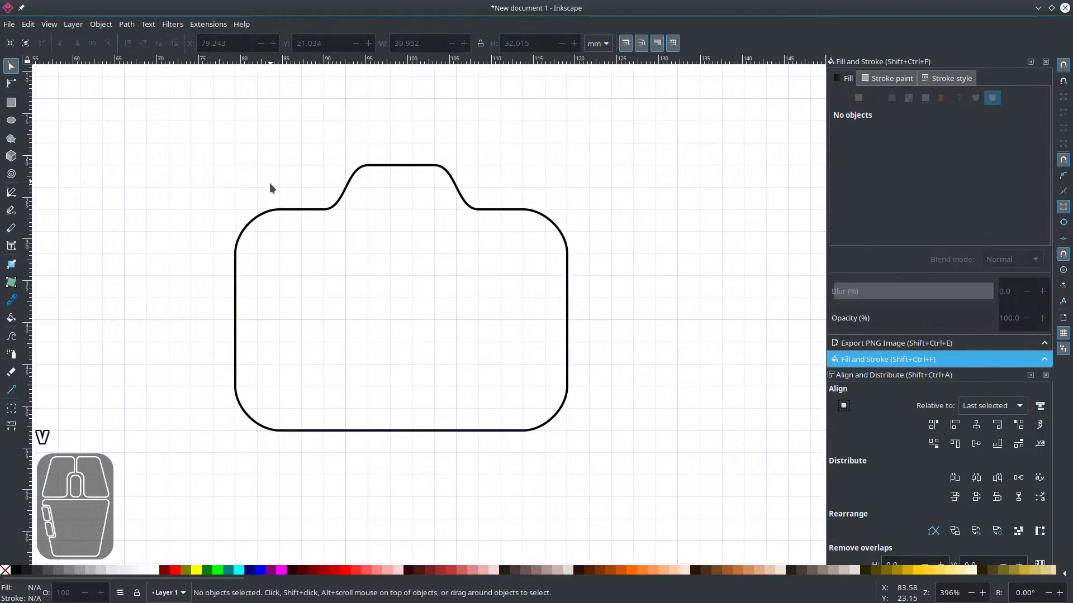
Draw a closed square about 5.3 mm wide on the body's upper edge, just left of the bump.
{"action": "scroll", "coordinate": [282, 186], "scroll_direction": "up", "scroll_amount": 2, "text": "ctrl"}
{"action": "key", "text": "b"}
{"action": "left_click", "coordinate": [274, 233]}
{"action": "left_click", "coordinate": [363, 233]}
{"action": "left_click", "coordinate": [363, 144]}
{"action": "left_click", "coordinate": [275, 145]}
{"action": "left_click", "coordinate": [274, 233]}
{"action": "scroll", "coordinate": [303, 158], "scroll_direction": "up", "scroll_amount": 2, "text": "ctrl"}
Lower the square's two upper nodes and curve its top edge into a rounded shutter button.
{"action": "key", "text": "n"}
{"action": "left_click_drag", "start_coordinate": [248, 139], "coordinate": [248, 223]}
{"action": "left_click_drag", "start_coordinate": [426, 139], "coordinate": [426, 223]}
{"action": "left_click_drag", "start_coordinate": [343, 223], "coordinate": [337, 223]}
{"action": "left_click_drag", "start_coordinate": [365, 223], "coordinate": [427, 134]}
{"action": "left_click_drag", "start_coordinate": [306, 223], "coordinate": [249, 135]}
{"action": "key", "text": "s"}
{"action": "left_click", "coordinate": [166, 191]}
Draw a short horizontal line inside the body below the shutter button, matching the button's width.
{"action": "scroll", "coordinate": [166, 191], "scroll_direction": "down", "scroll_amount": 3, "text": "ctrl"}
{"action": "left_click_drag", "start_coordinate": [226, 279], "coordinate": [265, 242]}
{"action": "key", "text": "b"}
{"action": "left_click", "coordinate": [232, 230]}
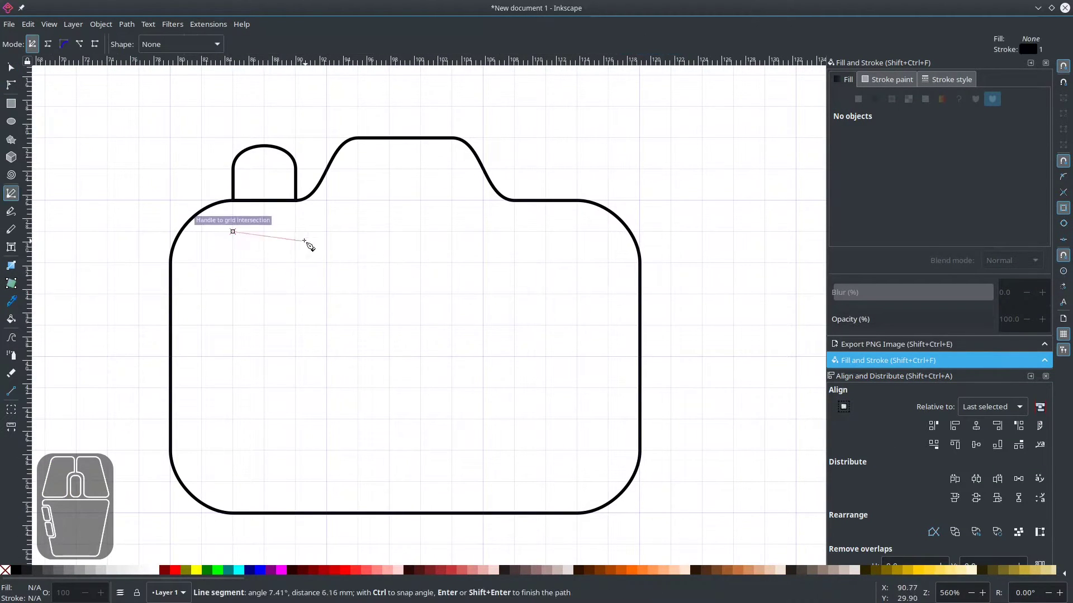
{"action": "left_click", "coordinate": [295, 230]}
{"action": "right_click", "coordinate": [295, 230]}
Draw a circle about 2.6 mm in diameter in the body's upper-right area, filled black without a stroke.
{"action": "key", "text": "c"}
{"action": "key", "text": "e"}
{"action": "mouse_move", "coordinate": [577, 137]}
{"action": "left_mouse_down", "text": "ctrl"}
{"action": "mouse_move", "coordinate": [608, 169]}
{"action": "mouse_move", "coordinate": [589, 251]}
{"action": "left_mouse_up", "text": "ctrl"}
{"action": "key", "text": "s"}
{"action": "left_click", "coordinate": [6, 570], "text": "shift"}
{"action": "left_click", "coordinate": [16, 570]}
Align the short line with the black dot on a common horizontal axis, relative to the last selected object.
{"action": "left_click", "coordinate": [977, 226]}
{"action": "scroll", "coordinate": [589, 206], "scroll_direction": "up", "scroll_amount": 1, "text": "ctrl"}
{"action": "left_click_drag", "start_coordinate": [157, 240], "coordinate": [157, 283]}
{"action": "left_click", "coordinate": [610, 272], "text": "shift"}
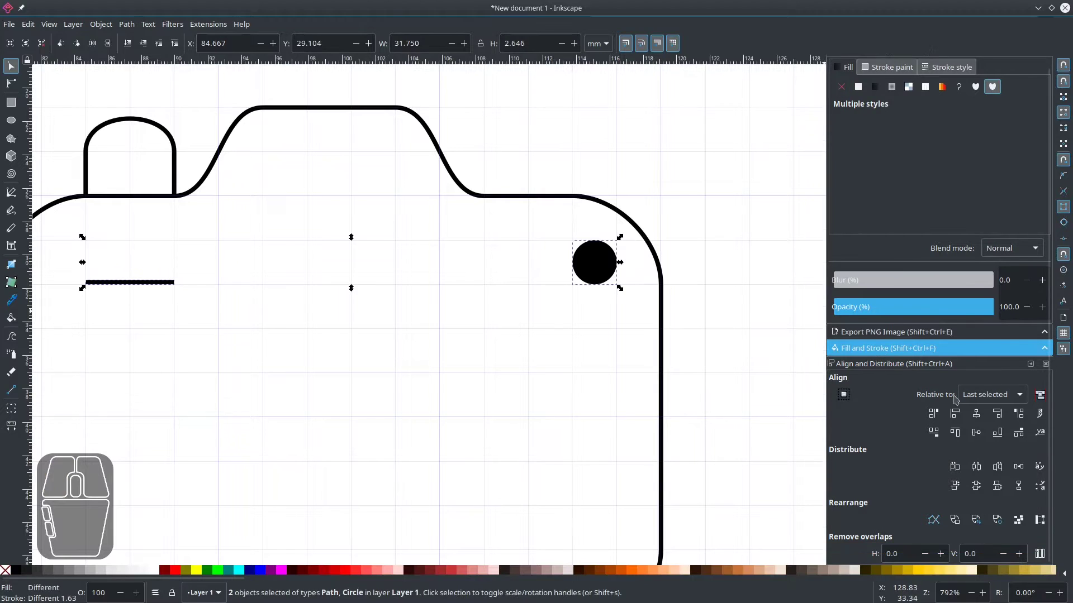
{"action": "mouse_move", "coordinate": [894, 386]}
{"action": "left_mouse_down"}
{"action": "mouse_move", "coordinate": [775, 65]}
{"action": "mouse_move", "coordinate": [939, 70]}
{"action": "left_mouse_up"}
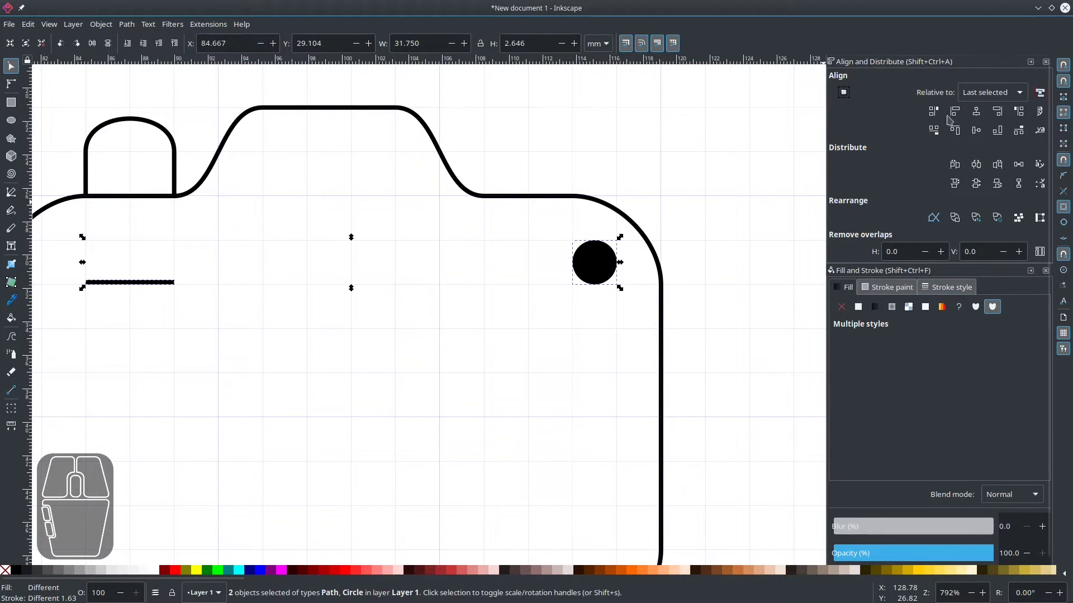
{"action": "left_click", "coordinate": [975, 129]}
Give the short line a stroke width of 5 px and round caps.
{"action": "left_click", "coordinate": [354, 240]}
{"action": "left_click", "coordinate": [129, 259]}
{"action": "left_click", "coordinate": [948, 288]}
{"action": "type", "text": "5"}
{"action": "key", "text": "Return"}
{"action": "left_click", "coordinate": [903, 392]}
{"action": "left_click", "coordinate": [726, 292]}
Set the dot's fill and the short line's stroke to 90% Gray.
{"action": "left_click_drag", "start_coordinate": [558, 191], "coordinate": [595, 156]}
{"action": "scroll", "coordinate": [595, 157], "scroll_direction": "down", "scroll_amount": 1}
{"action": "key", "text": "ctrl+a"}
{"action": "left_click", "coordinate": [158, 464]}
{"action": "left_click", "coordinate": [293, 207]}
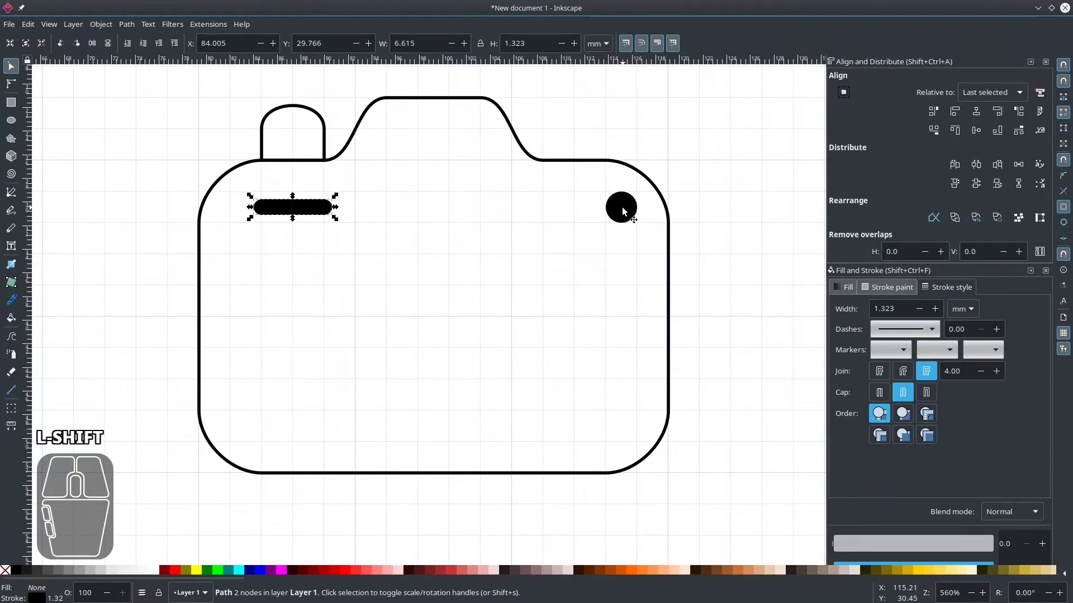
{"action": "left_click", "coordinate": [622, 211]}
{"action": "left_click", "coordinate": [27, 570]}
{"action": "left_click", "coordinate": [294, 205]}
{"action": "left_click", "coordinate": [27, 569], "text": "shift"}
Set the strokes of the camera body and shutter button outlines to 90% Gray.
{"action": "left_click", "coordinate": [168, 391]}
{"action": "left_click_drag", "start_coordinate": [285, 122], "coordinate": [168, 252]}
{"action": "left_click", "coordinate": [26, 570], "text": "shift"}
{"action": "left_click", "coordinate": [140, 371]}
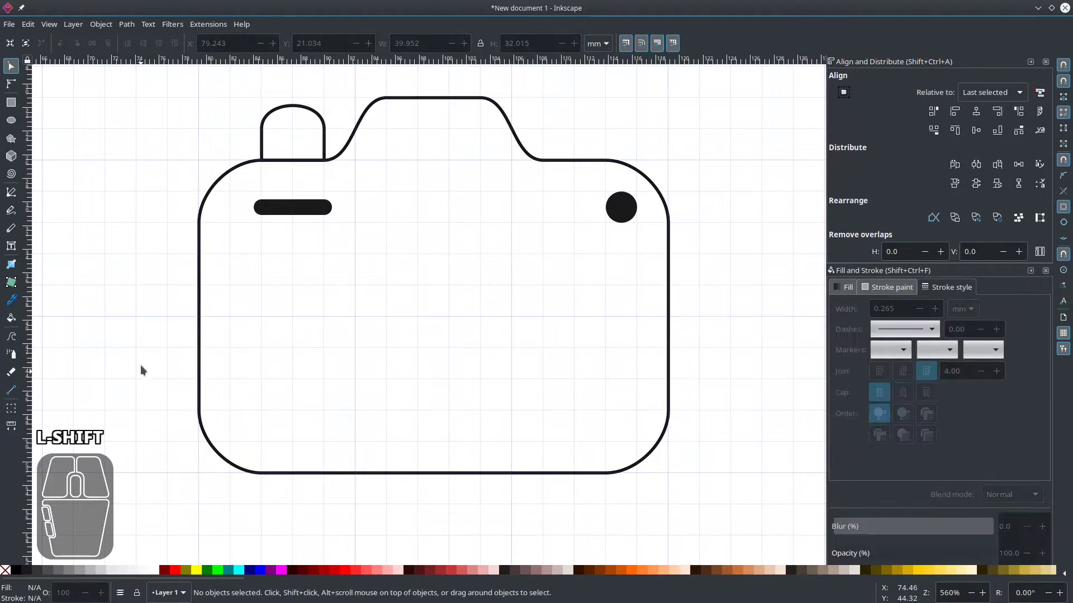
Draw a lens circle about 14.6 mm in diameter inside the body and centre it horizontally on the body outline.
{"action": "key", "text": "e"}
{"action": "mouse_move", "coordinate": [348, 216]}
{"action": "left_mouse_down"}
{"action": "mouse_move", "coordinate": [523, 399]}
{"action": "mouse_move", "coordinate": [520, 387]}
{"action": "left_mouse_up"}
{"action": "key", "text": "s"}
{"action": "left_click", "coordinate": [669, 342], "text": "shift"}
{"action": "left_click", "coordinate": [975, 111]}
{"action": "left_click", "coordinate": [721, 224]}
Nudge the lens circle down by about 2 mm within the body.
{"action": "left_click", "coordinate": [491, 316]}
{"action": "key", "text": "Down"}
{"action": "key", "text": "Down"}
{"action": "key", "text": "Down"}
{"action": "key", "text": "Down"}
{"action": "key", "text": "Down"}
{"action": "key", "text": "Down"}
{"action": "key", "text": "Up"}
{"action": "key", "text": "Up"}
{"action": "key", "text": "Escape"}
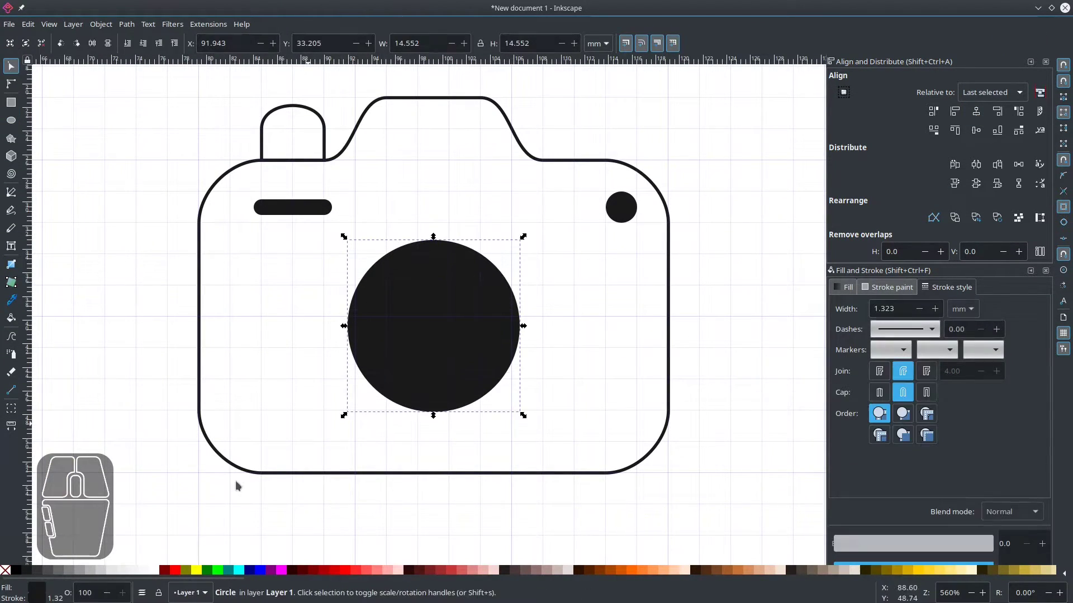
Duplicate the lens circle, enlarged to about 18.7 mm with stroke-width scaling off, and centre both circles on each other.
{"action": "key", "text": "ctrl+c"}
{"action": "key", "text": "ctrl+v"}
{"action": "mouse_move", "coordinate": [554, 204]}
{"action": "left_mouse_down"}
{"action": "mouse_move", "coordinate": [620, 163]}
{"action": "mouse_move", "coordinate": [601, 159]}
{"action": "left_mouse_up"}
{"action": "key", "text": "ctrl+z"}
{"action": "left_click", "coordinate": [625, 43]}
{"action": "left_click", "coordinate": [497, 279], "text": "shift"}
{"action": "left_click", "coordinate": [975, 111]}
{"action": "left_click", "coordinate": [975, 130]}
Turn both lens circles into unfilled rings with 90% Gray strokes.
{"action": "left_click", "coordinate": [634, 224]}
{"action": "left_click", "coordinate": [533, 285]}
{"action": "left_click", "coordinate": [506, 301], "text": "shift"}
{"action": "left_click", "coordinate": [15, 570], "text": "shift"}
{"action": "left_click", "coordinate": [25, 570], "text": "shift"}
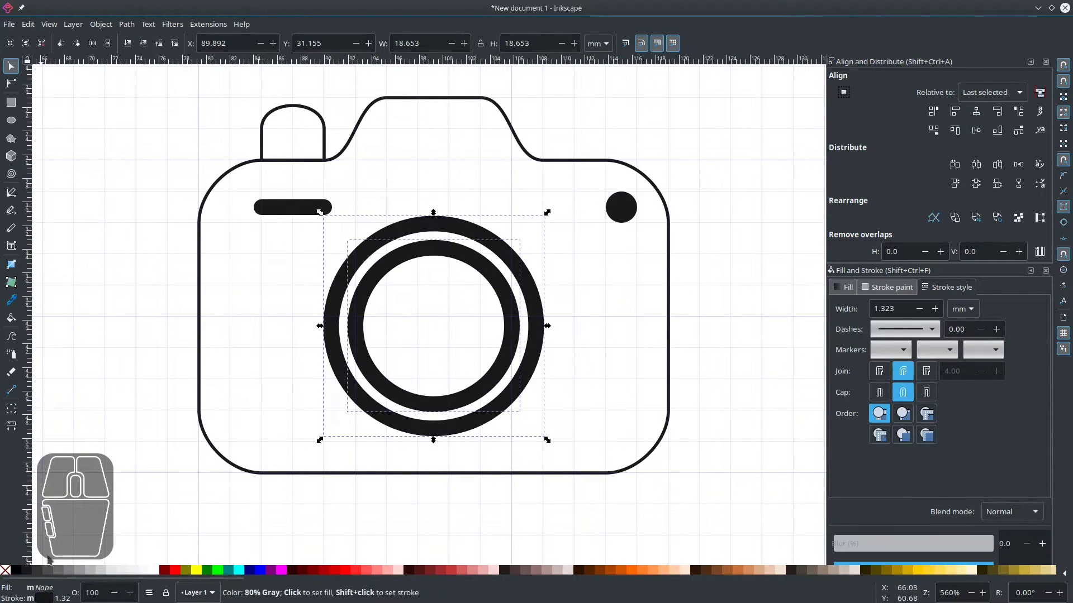
Fill the inner lens circle with a light blue from the palette.
{"action": "left_click", "coordinate": [468, 261], "text": "ctrl"}
{"action": "scroll", "coordinate": [543, 570], "scroll_direction": "down", "scroll_amount": 3}
{"action": "left_click", "coordinate": [563, 570]}
{"action": "left_click", "coordinate": [575, 570]}
Set the stroke width of the camera body and shutter button outlines to 2 px.
{"action": "left_click", "coordinate": [590, 160]}
{"action": "left_click", "coordinate": [323, 136], "text": "shift"}
{"action": "type", "text": "2"}
{"action": "key", "text": "Return"}
{"action": "key", "text": "Escape"}
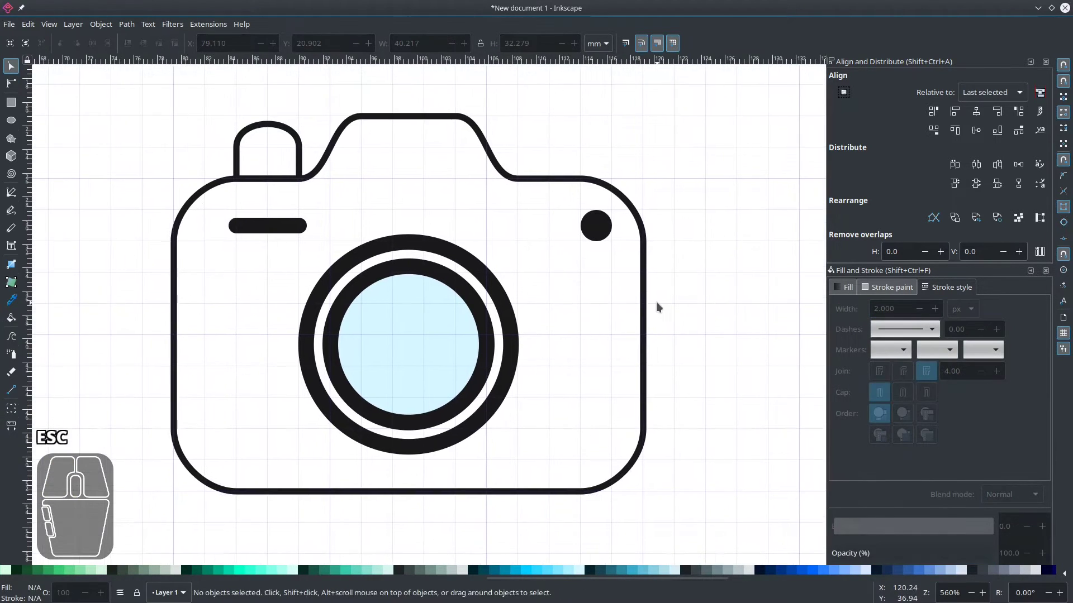
Fill the camera body and the shutter button with 50% Gray.
{"action": "key", "text": "minus"}
{"action": "left_click", "coordinate": [288, 436]}
{"action": "scroll", "coordinate": [143, 571], "scroll_direction": "up", "scroll_amount": 3}
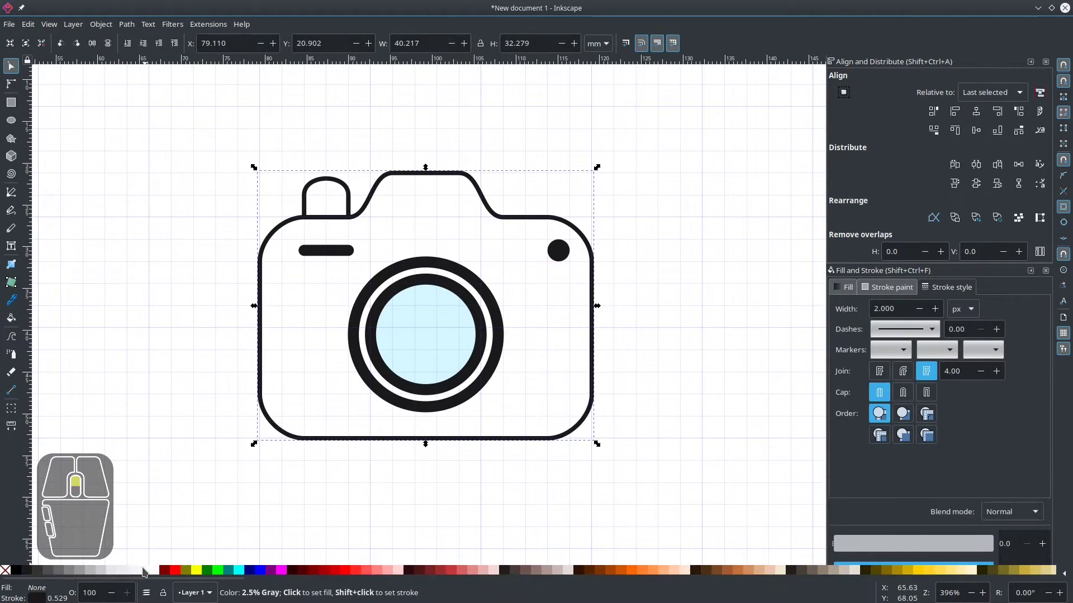
{"action": "left_click", "coordinate": [69, 570]}
{"action": "left_click", "coordinate": [304, 202]}
{"action": "left_click", "coordinate": [69, 570]}
{"action": "key", "text": "Escape"}
Draw a straight vertical line about 13.2 mm long in the empty area above and to the right of the camera.
{"action": "key", "text": "b"}
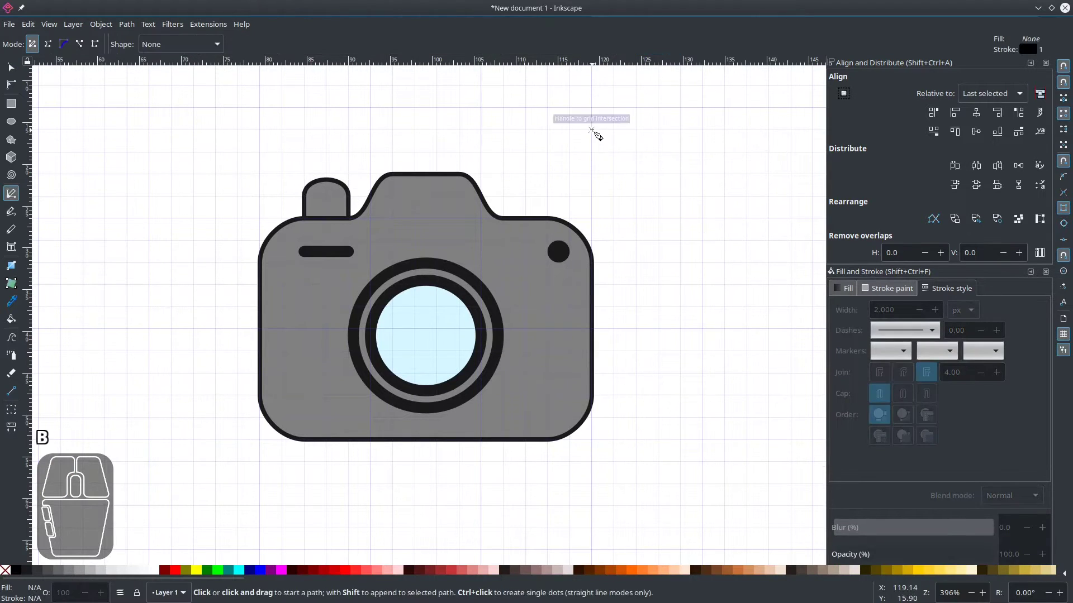
{"action": "left_click", "coordinate": [592, 129]}
{"action": "double_click", "coordinate": [658, 196]}
{"action": "scroll", "coordinate": [749, 79], "scroll_direction": "up", "scroll_amount": 2}
{"action": "key", "text": "ctrl+z"}
{"action": "left_click", "coordinate": [655, 136]}
{"action": "double_click", "coordinate": [654, 356]}
Build an eight-ray star from rotated copies of the vertical line, all crossing at its midpoint in 45° steps.
{"action": "key", "text": "s"}
{"action": "left_click_drag", "start_coordinate": [664, 262], "coordinate": [575, 193]}
{"action": "key", "text": "ctrl+c"}
{"action": "key", "text": "ctrl+v"}
{"action": "left_click", "coordinate": [535, 178]}
{"action": "left_click_drag", "start_coordinate": [562, 147], "coordinate": [641, 254]}
{"action": "left_click", "coordinate": [564, 149]}
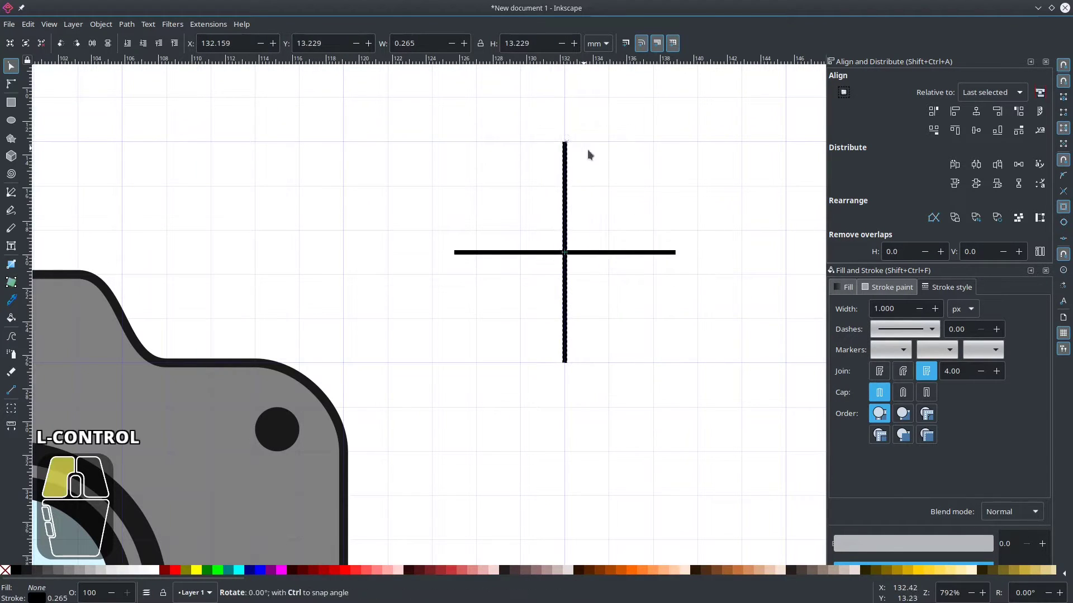
{"action": "left_click_drag", "start_coordinate": [560, 94], "coordinate": [492, 184]}
{"action": "left_click", "coordinate": [490, 216]}
Place a yellow circle about 2.6 mm in diameter, without a stroke, at the centre of the star.
{"action": "key", "text": "e"}
{"action": "mouse_move", "coordinate": [343, 142]}
{"action": "left_mouse_down", "text": "ctrl"}
{"action": "mouse_move", "coordinate": [350, 167]}
{"action": "mouse_move", "coordinate": [387, 186]}
{"action": "left_mouse_up", "text": "ctrl"}
{"action": "key", "text": "s"}
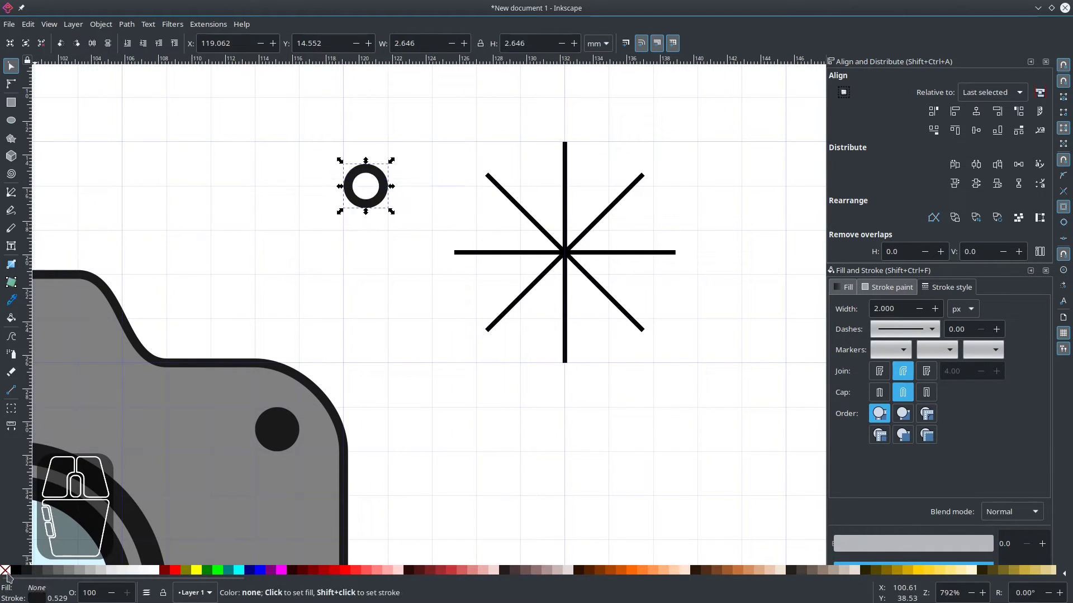
{"action": "left_click", "coordinate": [5, 570], "text": "shift"}
{"action": "left_click_drag", "start_coordinate": [197, 570], "coordinate": [385, 193]}
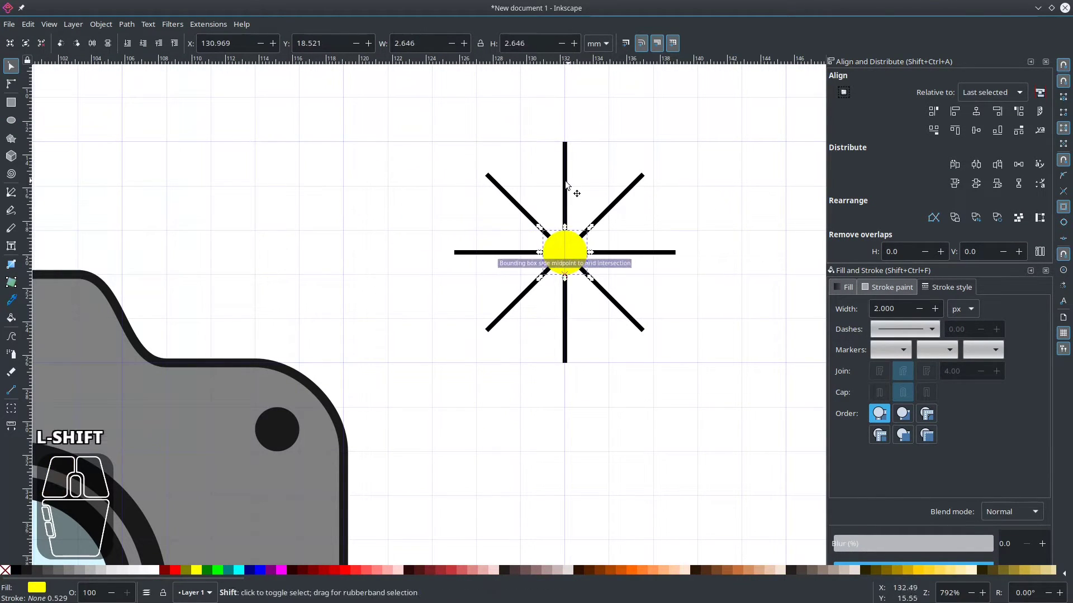
Select all the star rays along with the central circle and set their stroke to yellow.
{"action": "left_click", "coordinate": [566, 178], "text": "shift"}
{"action": "left_click", "coordinate": [644, 313], "text": "alt"}
{"action": "left_click_drag", "start_coordinate": [644, 313], "coordinate": [508, 196], "text": "alt"}
{"action": "left_click", "coordinate": [196, 570], "text": "shift"}
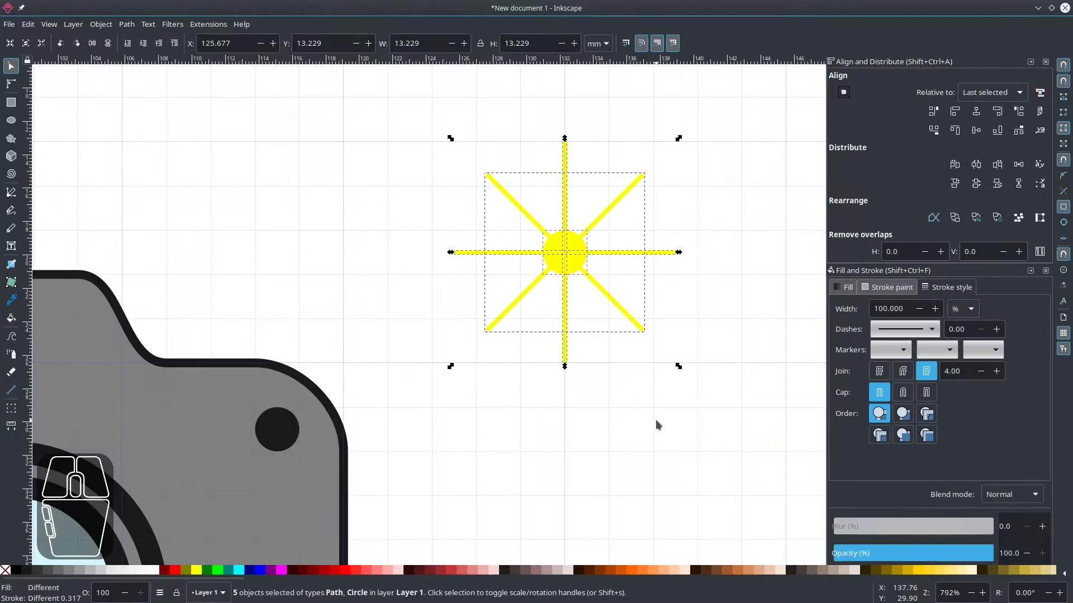
Group the yellow star and centre it horizontally and vertically on the rounded shutter button atop the camera.
{"action": "key", "text": "ctrl+g"}
{"action": "scroll", "coordinate": [540, 391], "scroll_direction": "down", "scroll_amount": 2}
{"action": "left_click_drag", "start_coordinate": [793, 246], "coordinate": [412, 281]}
{"action": "scroll", "coordinate": [412, 280], "scroll_direction": "up", "scroll_amount": 3}
{"action": "left_click", "coordinate": [461, 259], "text": "shift"}
{"action": "left_click", "coordinate": [975, 111]}
{"action": "left_click", "coordinate": [975, 130]}
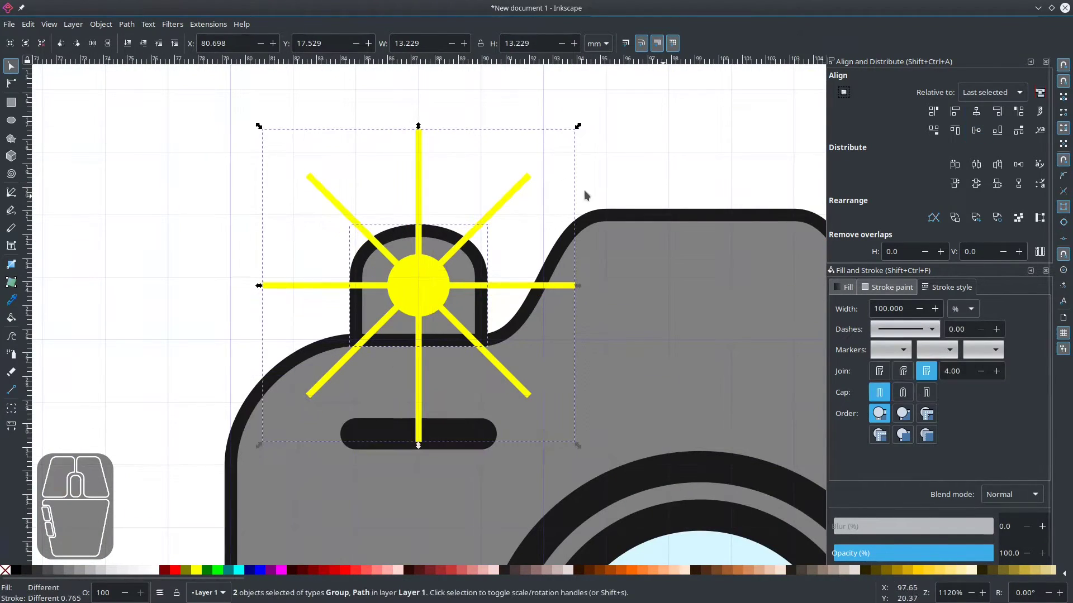
Select the camera's parts together with the flash star and group them.
{"action": "left_click", "coordinate": [717, 193]}
{"action": "scroll", "coordinate": [305, 235], "scroll_direction": "down", "scroll_amount": 3}
{"action": "left_click_drag", "start_coordinate": [211, 181], "coordinate": [716, 543]}
{"action": "key", "text": "ctrl+g"}
{"action": "scroll", "coordinate": [677, 402], "scroll_direction": "down", "scroll_amount": 1}
{"action": "mouse_move", "coordinate": [537, 328]}
{"action": "left_mouse_down"}
{"action": "mouse_move", "coordinate": [458, 308]}
{"action": "mouse_move", "coordinate": [259, 302]}
{"action": "left_mouse_up"}
{"action": "left_click", "coordinate": [44, 200]}
Draw a rectangle about 7.9 by 5.3 mm in the camera's raised middle section, without stroke, filled with the lens's light blue.
{"action": "scroll", "coordinate": [43, 200], "scroll_direction": "up", "scroll_amount": 3}
{"action": "key", "text": "r"}
{"action": "left_click_drag", "start_coordinate": [349, 163], "coordinate": [491, 260]}
{"action": "key", "text": "s"}
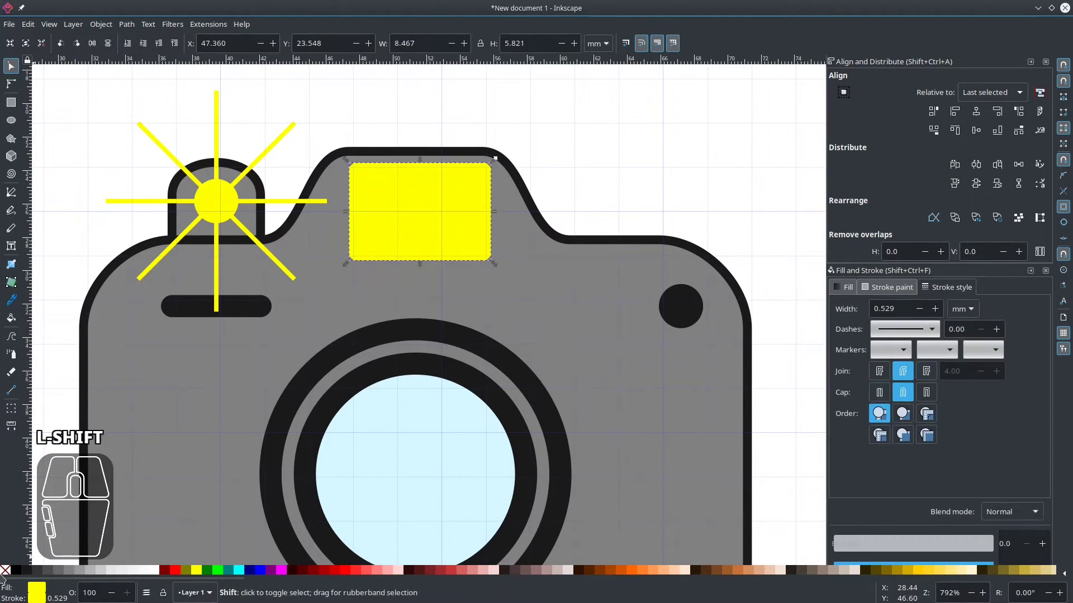
{"action": "key", "text": "d"}
{"action": "left_click", "coordinate": [330, 457]}
{"action": "key", "text": "s"}
{"action": "scroll", "coordinate": [417, 167], "scroll_direction": "up", "scroll_amount": 1}
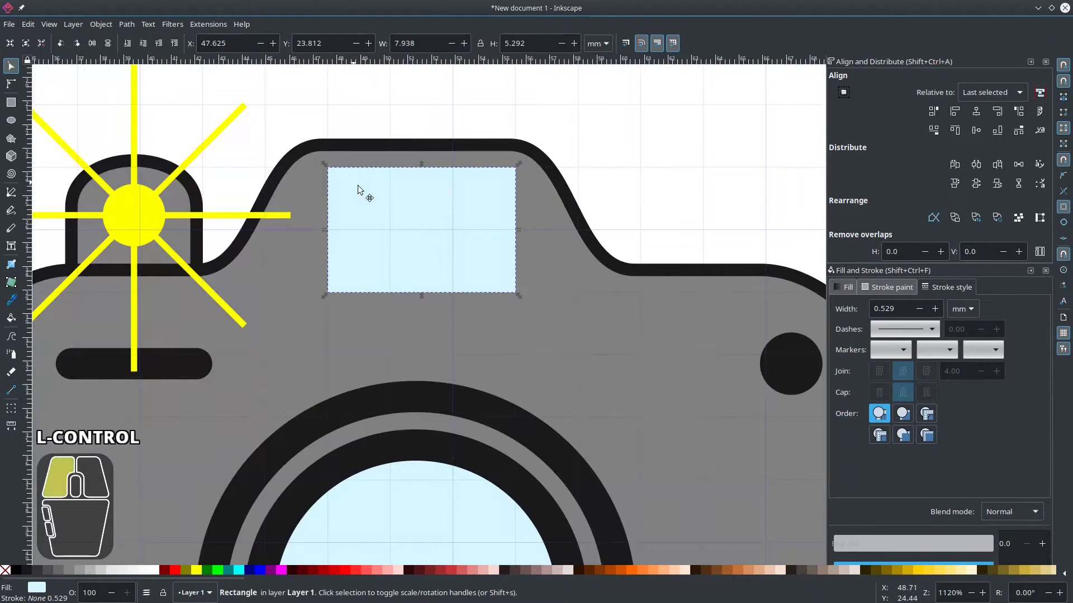
Outline the viewfinder rectangle in dark gray and adjust its size to about 7.9 by 5.5 mm.
{"action": "left_click", "coordinate": [23, 570], "text": "shift"}
{"action": "left_click_drag", "start_coordinate": [525, 158], "coordinate": [518, 162]}
{"action": "left_click_drag", "start_coordinate": [318, 232], "coordinate": [324, 232]}
{"action": "key", "text": "Escape"}
{"action": "scroll", "coordinate": [459, 236], "scroll_direction": "down", "scroll_amount": 3}
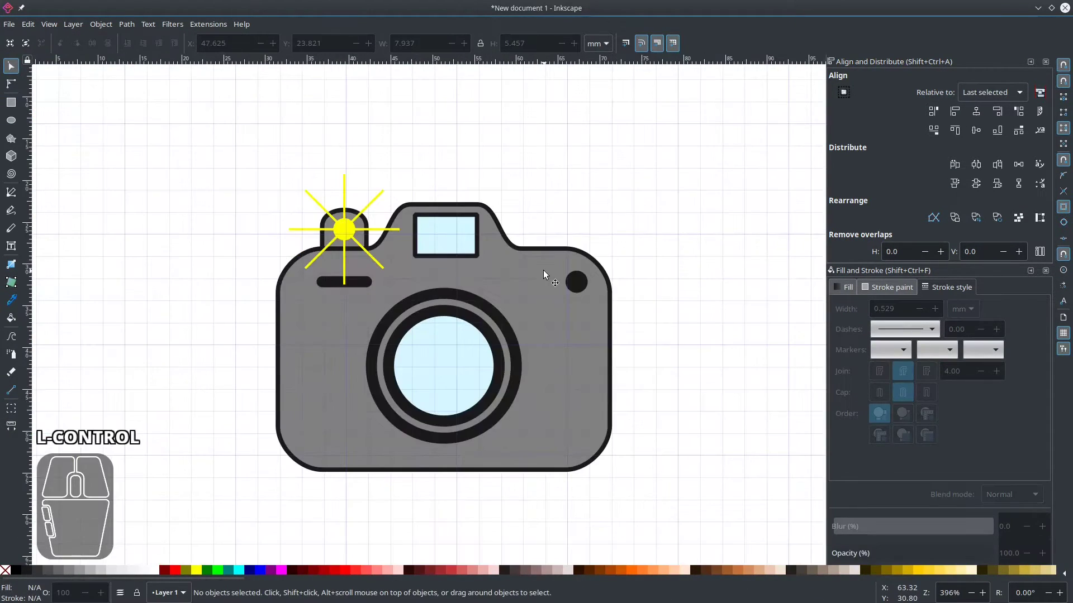
Draw a short rectangle and a long one directly below it in the empty area beside the camera, as pencil eraser and body.
{"action": "left_click_drag", "start_coordinate": [665, 320], "coordinate": [653, 253]}
{"action": "scroll", "coordinate": [653, 254], "scroll_direction": "down", "scroll_amount": 2}
{"action": "left_click_drag", "start_coordinate": [762, 264], "coordinate": [443, 286]}
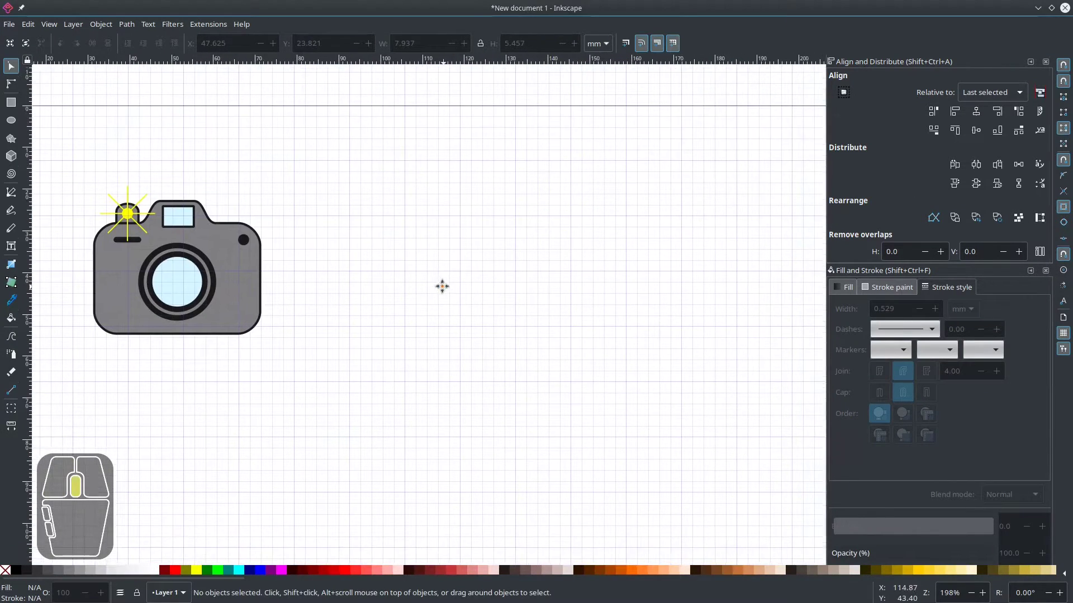
{"action": "key", "text": "r"}
{"action": "left_click_drag", "start_coordinate": [404, 161], "coordinate": [438, 217]}
{"action": "mouse_move", "coordinate": [405, 217]}
{"action": "left_mouse_down"}
{"action": "mouse_move", "coordinate": [436, 505]}
{"action": "mouse_move", "coordinate": [438, 493]}
{"action": "left_mouse_up"}
{"action": "left_click_drag", "start_coordinate": [397, 527], "coordinate": [431, 380]}
Adjust the edges of the two pencil rectangles to match their widths, and undo the last edge adjustment.
{"action": "scroll", "coordinate": [433, 386], "scroll_direction": "up", "scroll_amount": 2}
{"action": "key", "text": "b"}
{"action": "scroll", "coordinate": [450, 262], "scroll_direction": "down", "scroll_amount": 4}
{"action": "key", "text": "s"}
{"action": "left_click", "coordinate": [455, 114], "text": "shift"}
{"action": "scroll", "coordinate": [460, 195], "scroll_direction": "up", "scroll_amount": 4}
{"action": "left_click_drag", "start_coordinate": [474, 137], "coordinate": [441, 136]}
{"action": "scroll", "coordinate": [389, 136], "scroll_direction": "up", "scroll_amount": 4}
{"action": "scroll", "coordinate": [436, 136], "scroll_direction": "down", "scroll_amount": 3}
{"action": "left_click_drag", "start_coordinate": [483, 550], "coordinate": [478, 173]}
{"action": "scroll", "coordinate": [441, 279], "scroll_direction": "up", "scroll_amount": 3}
{"action": "left_click_drag", "start_coordinate": [534, 292], "coordinate": [534, 272]}
{"action": "left_click_drag", "start_coordinate": [788, 278], "coordinate": [796, 278]}
{"action": "key", "text": "ctrl+z"}
Turn off bounding-box snapping and fit the eraser to about 11.1 by 16.4 mm, flush with the equally wide pencil body.
{"action": "left_click", "coordinate": [1063, 81]}
{"action": "scroll", "coordinate": [625, 283], "scroll_direction": "down", "scroll_amount": 8}
{"action": "scroll", "coordinate": [619, 145], "scroll_direction": "up", "scroll_amount": 5}
{"action": "scroll", "coordinate": [475, 228], "scroll_direction": "up", "scroll_amount": 3}
{"action": "left_click", "coordinate": [338, 166]}
{"action": "left_click_drag", "start_coordinate": [341, 170], "coordinate": [340, 214]}
{"action": "scroll", "coordinate": [454, 245], "scroll_direction": "down", "scroll_amount": 4}
{"action": "left_click_drag", "start_coordinate": [469, 387], "coordinate": [347, 383]}
{"action": "scroll", "coordinate": [452, 378], "scroll_direction": "up", "scroll_amount": 4}
{"action": "scroll", "coordinate": [315, 253], "scroll_direction": "down", "scroll_amount": 3}
{"action": "left_click", "coordinate": [391, 235]}
{"action": "left_click_drag", "start_coordinate": [552, 203], "coordinate": [611, 297]}
Fill the eraser rectangle with red aa0000 and the pencil body with golden yellow.
{"action": "left_click", "coordinate": [355, 570]}
{"action": "left_click", "coordinate": [324, 570]}
{"action": "scroll", "coordinate": [326, 483], "scroll_direction": "down", "scroll_amount": 1}
{"action": "scroll", "coordinate": [326, 484], "scroll_direction": "down", "scroll_amount": 10}
{"action": "left_click", "coordinate": [414, 481]}
{"action": "left_click", "coordinate": [919, 570]}
{"action": "scroll", "coordinate": [481, 419], "scroll_direction": "down", "scroll_amount": 3}
Darken the eraser's fill to a deep brownish red.
{"action": "left_click", "coordinate": [547, 270]}
{"action": "left_click_drag", "start_coordinate": [500, 106], "coordinate": [476, 240]}
{"action": "left_click", "coordinate": [459, 226]}
{"action": "left_click", "coordinate": [847, 287]}
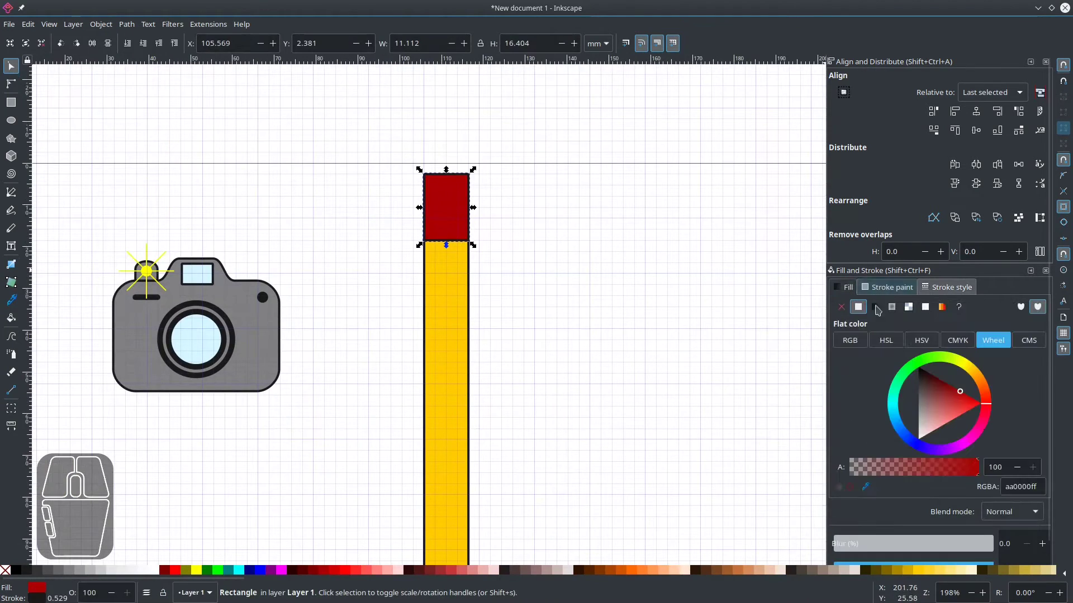
{"action": "left_click", "coordinate": [643, 407]}
Draw two vertical lines about 84.7 mm long down the pencil body, from the eraser's edge to the body's lower end.
{"action": "scroll", "coordinate": [492, 414], "scroll_direction": "down", "scroll_amount": 8}
{"action": "scroll", "coordinate": [491, 415], "scroll_direction": "up", "scroll_amount": 3}
{"action": "key", "text": "v"}
{"action": "key", "text": "b"}
{"action": "left_click", "coordinate": [383, 383]}
{"action": "scroll", "coordinate": [391, 380], "scroll_direction": "down", "scroll_amount": 3}
{"action": "scroll", "coordinate": [480, 291], "scroll_direction": "up", "scroll_amount": 10}
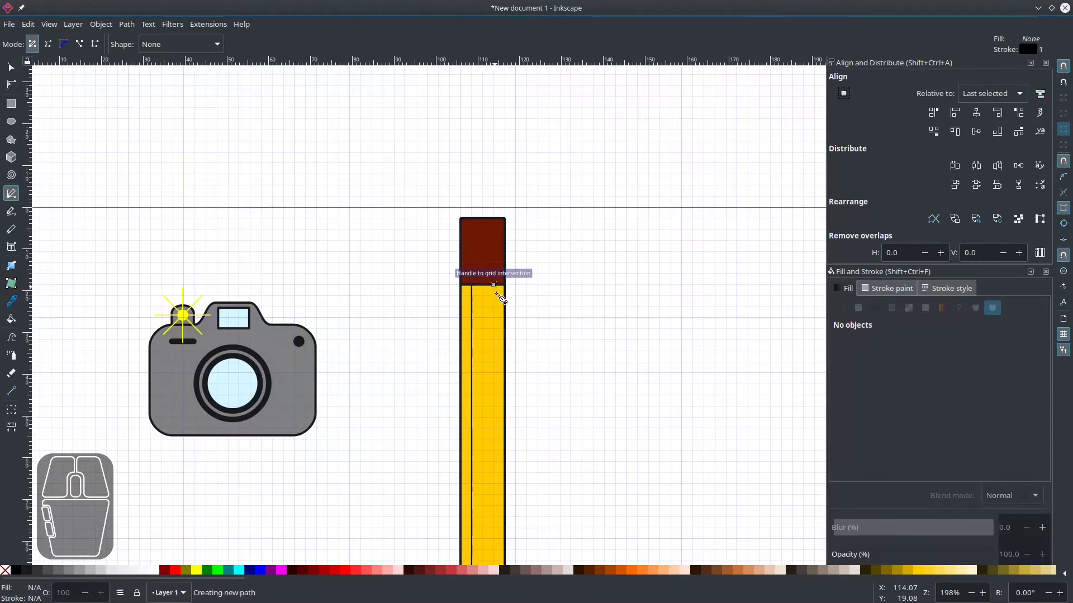
{"action": "double_click", "coordinate": [508, 460]}
Select both vertical lines on the pencil body and set their stroke to dark gray.
{"action": "key", "text": "s"}
{"action": "scroll", "coordinate": [506, 473], "scroll_direction": "up", "scroll_amount": 5}
{"action": "left_click", "coordinate": [514, 409]}
{"action": "left_click", "coordinate": [390, 424], "text": "shift"}
{"action": "left_click", "coordinate": [26, 570], "text": "shift"}
{"action": "left_click", "coordinate": [195, 464]}
Draw a downward-pointing triangle about 10.9 by 19.1 mm under the pencil body, with dark gray fill and stroke.
{"action": "scroll", "coordinate": [194, 463], "scroll_direction": "down", "scroll_amount": 2}
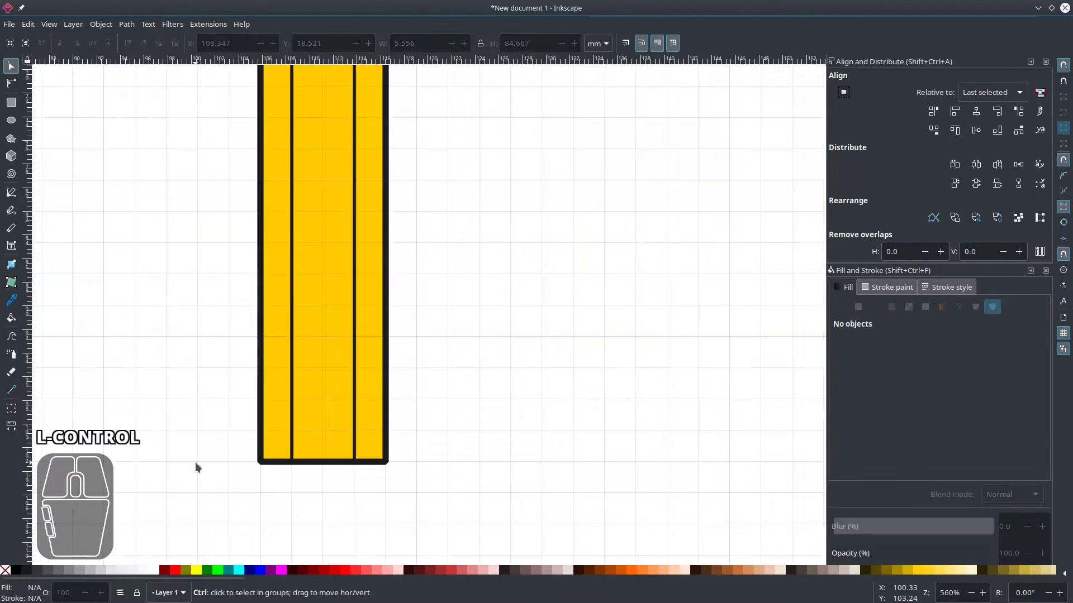
{"action": "scroll", "coordinate": [440, 360], "scroll_direction": "down", "scroll_amount": 1}
{"action": "scroll", "coordinate": [474, 234], "scroll_direction": "up", "scroll_amount": 2}
{"action": "key", "text": "b"}
{"action": "left_click", "coordinate": [396, 162]}
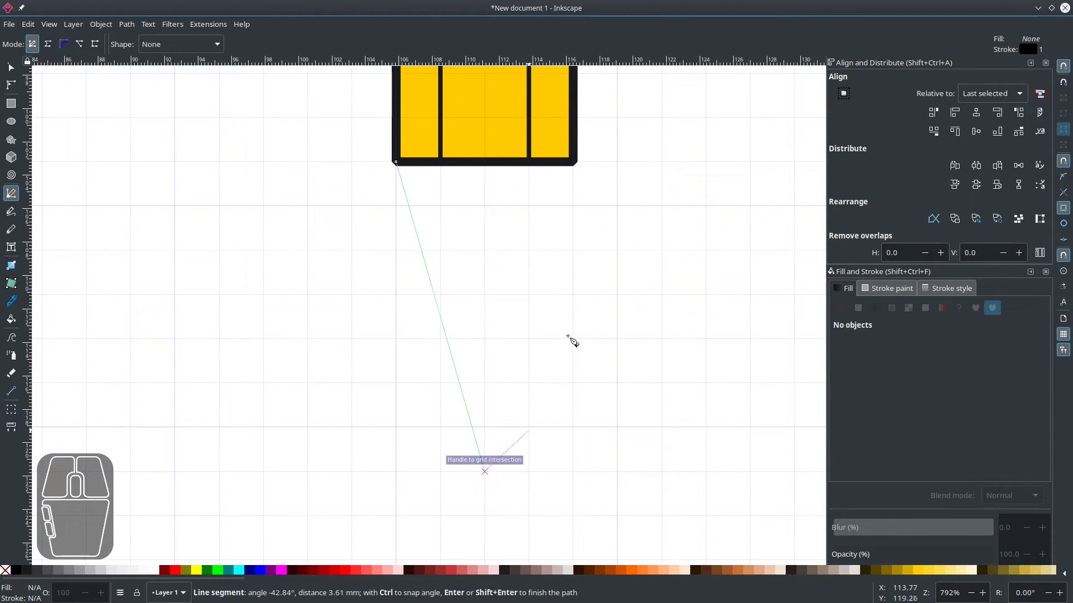
{"action": "left_click", "coordinate": [395, 161]}
{"action": "key", "text": "s"}
{"action": "left_click", "coordinate": [26, 569], "text": "shift"}
{"action": "left_click", "coordinate": [26, 570]}
{"action": "left_click", "coordinate": [348, 297]}
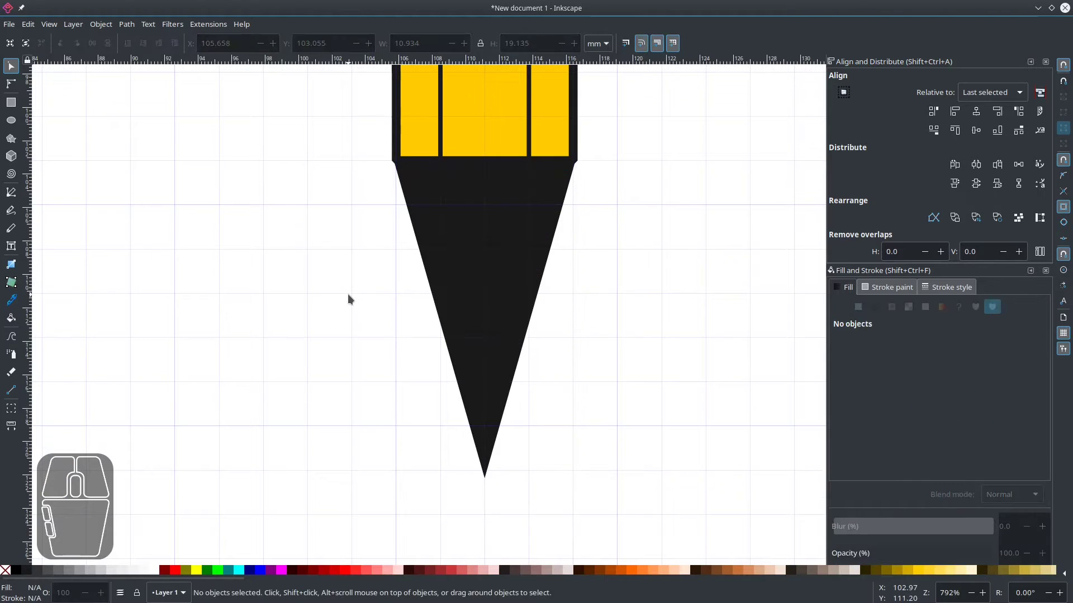
Draw a closed trapezoid about 13.7 mm tall over the upper part of the tip, following the triangle's slanted edges.
{"action": "key", "text": "b"}
{"action": "left_click", "coordinate": [396, 162]}
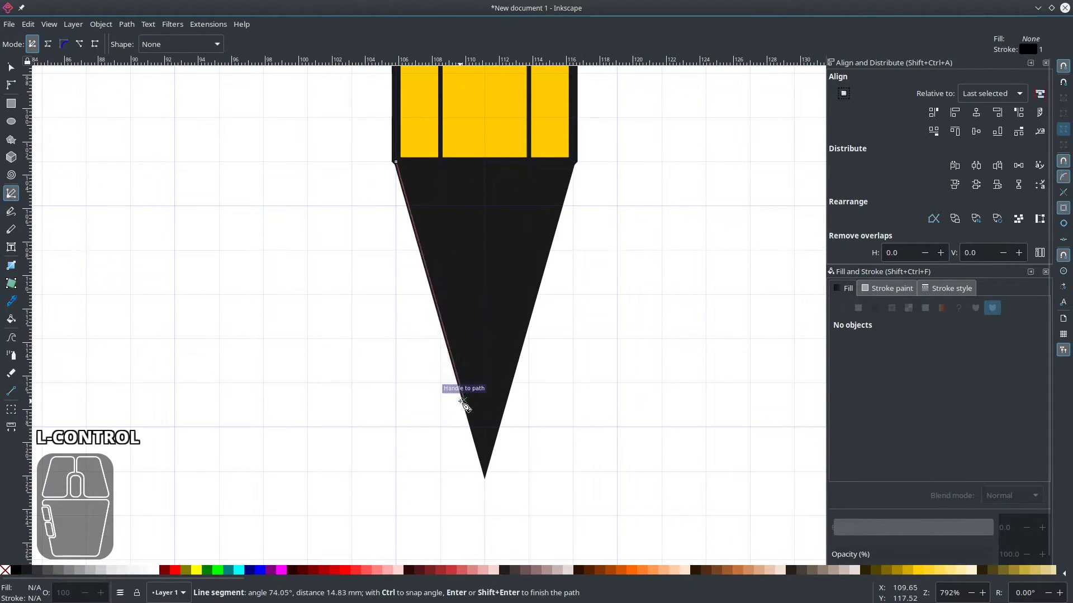
{"action": "scroll", "coordinate": [465, 406], "scroll_direction": "up", "scroll_amount": 2}
{"action": "left_click", "coordinate": [558, 375]}
{"action": "scroll", "coordinate": [559, 377], "scroll_direction": "down", "scroll_amount": 2}
{"action": "scroll", "coordinate": [621, 195], "scroll_direction": "up", "scroll_amount": 2}
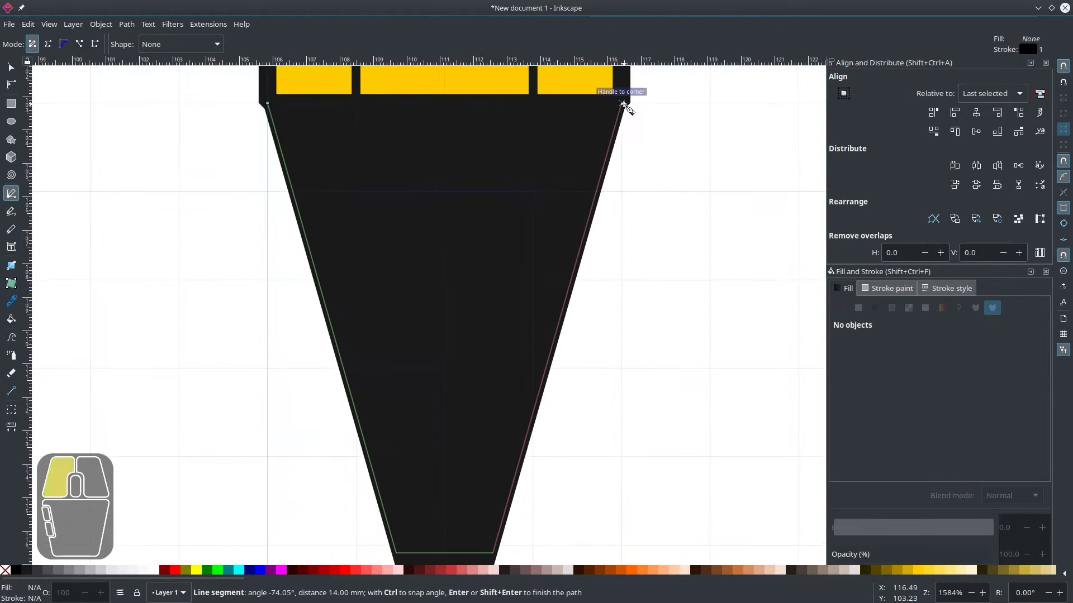
{"action": "left_click", "coordinate": [623, 105]}
{"action": "left_click", "coordinate": [269, 105]}
Set the trapezoid's fill and stroke to pale yellow ffe680.
{"action": "key", "text": "s"}
{"action": "scroll", "coordinate": [296, 214], "scroll_direction": "down", "scroll_amount": 2}
{"action": "scroll", "coordinate": [218, 361], "scroll_direction": "up", "scroll_amount": 2}
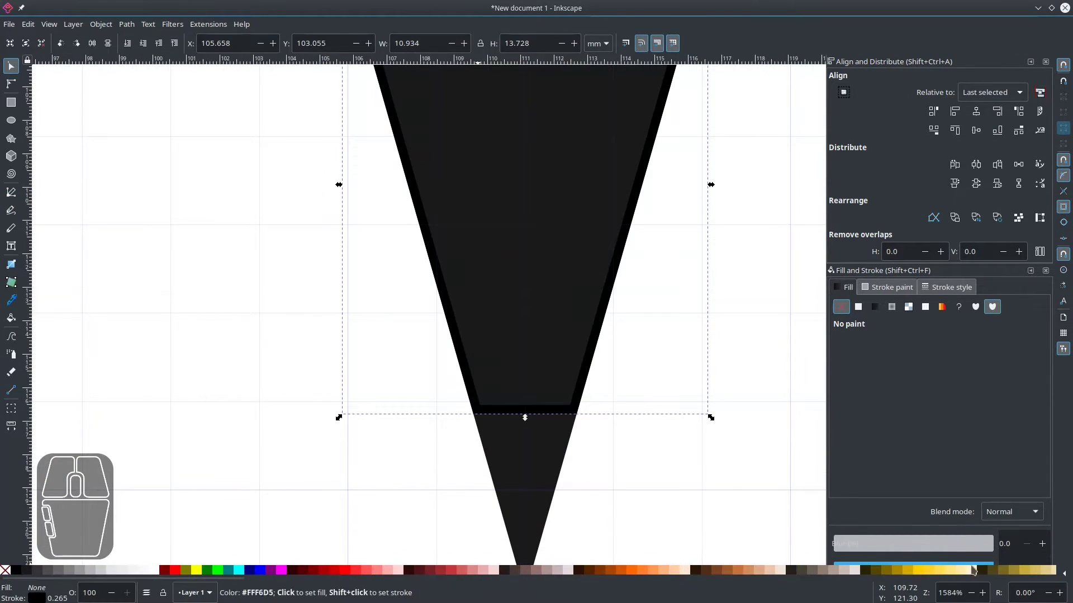
{"action": "left_click", "coordinate": [951, 570], "text": "shift"}
{"action": "left_click", "coordinate": [950, 570]}
Add two nodes to the lower edge of the pale yellow section, raise them into a wavy line and make them auto-smooth.
{"action": "scroll", "coordinate": [557, 335], "scroll_direction": "down", "scroll_amount": 2}
{"action": "scroll", "coordinate": [564, 400], "scroll_direction": "up", "scroll_amount": 3}
{"action": "key", "text": "n"}
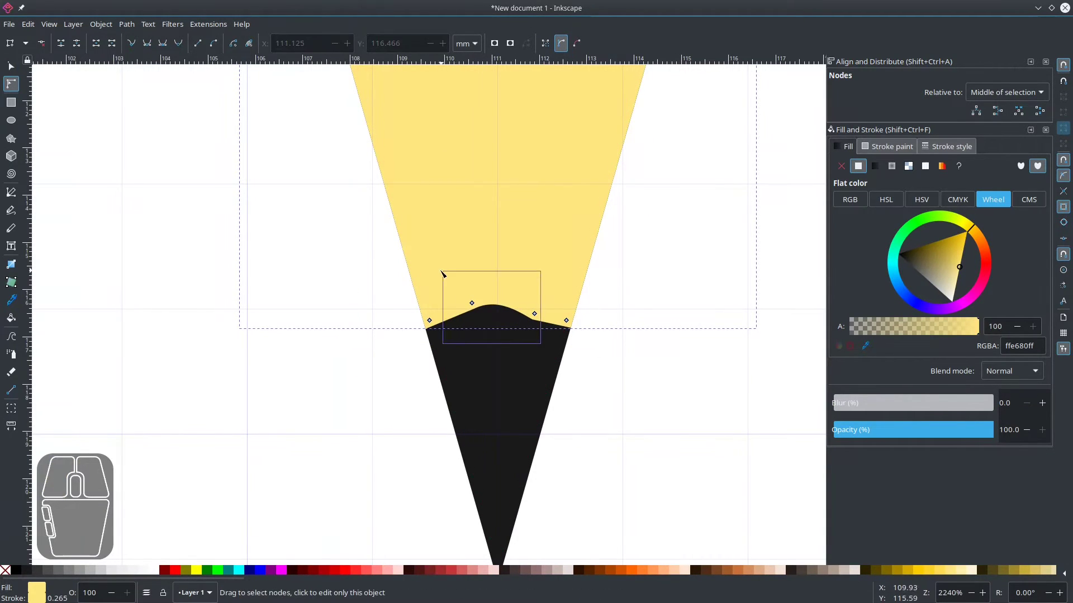
{"action": "scroll", "coordinate": [472, 302], "scroll_direction": "up", "scroll_amount": 2, "text": "ctrl"}
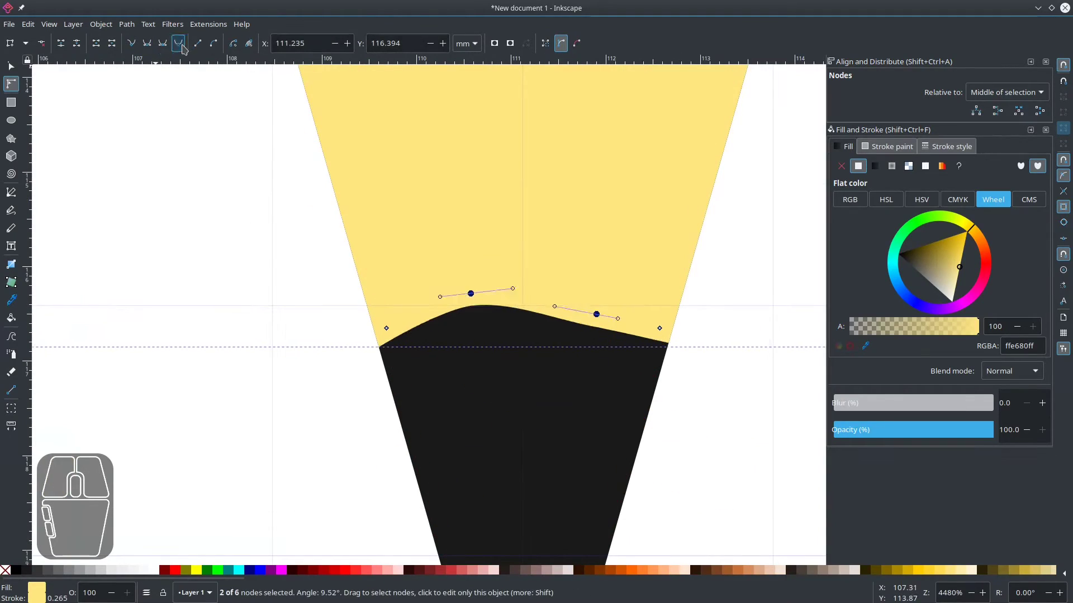
{"action": "left_click", "coordinate": [289, 292]}
{"action": "scroll", "coordinate": [289, 293], "scroll_direction": "down", "scroll_amount": 3, "text": "ctrl"}
{"action": "left_click", "coordinate": [302, 280]}
{"action": "key", "text": "s"}
Select the whole pencil and scale it down proportionally to roughly the camera's size.
{"action": "scroll", "coordinate": [477, 362], "scroll_direction": "down", "scroll_amount": 7, "text": "ctrl"}
{"action": "left_click", "coordinate": [476, 349]}
{"action": "scroll", "coordinate": [477, 362], "scroll_direction": "up", "scroll_amount": 8, "text": "ctrl"}
{"action": "scroll", "coordinate": [477, 409], "scroll_direction": "down", "scroll_amount": 9, "text": "ctrl"}
{"action": "mouse_move", "coordinate": [432, 144]}
{"action": "left_mouse_down"}
{"action": "mouse_move", "coordinate": [518, 248]}
{"action": "mouse_move", "coordinate": [530, 433]}
{"action": "left_mouse_up"}
{"action": "left_click_drag", "start_coordinate": [491, 158], "coordinate": [480, 250]}
{"action": "scroll", "coordinate": [454, 299], "scroll_direction": "up", "scroll_amount": 2, "text": "ctrl"}
{"action": "left_click_drag", "start_coordinate": [489, 205], "coordinate": [490, 314], "text": "ctrl"}
{"action": "mouse_move", "coordinate": [488, 378]}
{"action": "left_mouse_down"}
{"action": "mouse_move", "coordinate": [446, 171]}
{"action": "mouse_move", "coordinate": [463, 131]}
{"action": "left_mouse_up"}
{"action": "scroll", "coordinate": [463, 132], "scroll_direction": "up", "scroll_amount": 4}
Rotate the pencil clockwise by about 30° and position it to the right of the camera.
{"action": "left_click", "coordinate": [487, 259]}
{"action": "left_click_drag", "start_coordinate": [498, 153], "coordinate": [549, 172], "text": "ctrl"}
{"action": "left_click_drag", "start_coordinate": [492, 252], "coordinate": [513, 289]}
{"action": "left_click", "coordinate": [670, 334]}
{"action": "scroll", "coordinate": [670, 334], "scroll_direction": "up", "scroll_amount": 1, "text": "ctrl"}
{"action": "scroll", "coordinate": [534, 337], "scroll_direction": "down", "scroll_amount": 1, "text": "ctrl"}
Draw a closed upright rectangle about 26.5 by 39.7 mm below the camera with the Pen tool.
{"action": "mouse_move", "coordinate": [694, 287]}
{"action": "left_mouse_down"}
{"action": "mouse_move", "coordinate": [609, 263]}
{"action": "mouse_move", "coordinate": [793, 161]}
{"action": "left_mouse_up"}
{"action": "key", "text": "b"}
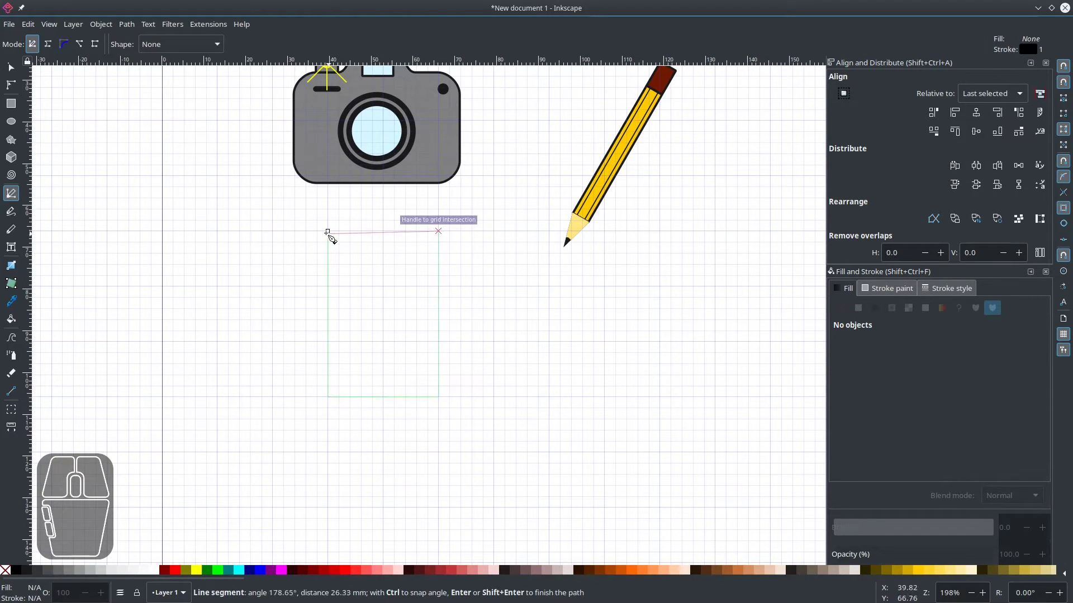
{"action": "left_click", "coordinate": [328, 232]}
Draw two horizontal lines across the upright rectangle, one near its upper edge and one near its lower edge.
{"action": "scroll", "coordinate": [371, 261], "scroll_direction": "up", "scroll_amount": 3, "text": "ctrl"}
{"action": "left_click", "coordinate": [249, 240]}
{"action": "double_click", "coordinate": [563, 242]}
{"action": "left_click_drag", "start_coordinate": [253, 563], "coordinate": [283, 402]}
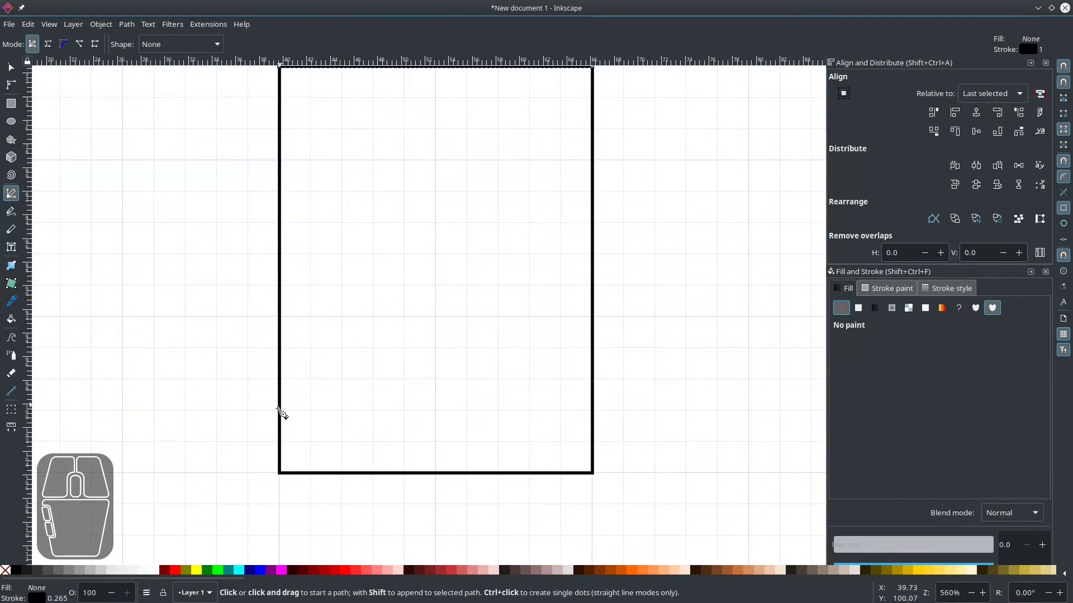
{"action": "left_click", "coordinate": [281, 380]}
{"action": "double_click", "coordinate": [591, 379]}
Place a circle about 2.6 mm in diameter, unfilled with a dark outline, at the centre of the rectangle's lower band.
{"action": "key", "text": "e"}
{"action": "mouse_move", "coordinate": [436, 410]}
{"action": "left_mouse_down"}
{"action": "mouse_move", "coordinate": [434, 442]}
{"action": "mouse_move", "coordinate": [470, 447]}
{"action": "left_mouse_up"}
{"action": "key", "text": "s"}
{"action": "left_click_drag", "start_coordinate": [456, 417], "coordinate": [445, 424]}
{"action": "scroll", "coordinate": [432, 459], "scroll_direction": "up", "scroll_amount": 2, "text": "ctrl"}
{"action": "left_click", "coordinate": [6, 570]}
{"action": "scroll", "coordinate": [403, 389], "scroll_direction": "down", "scroll_amount": 4, "text": "ctrl"}
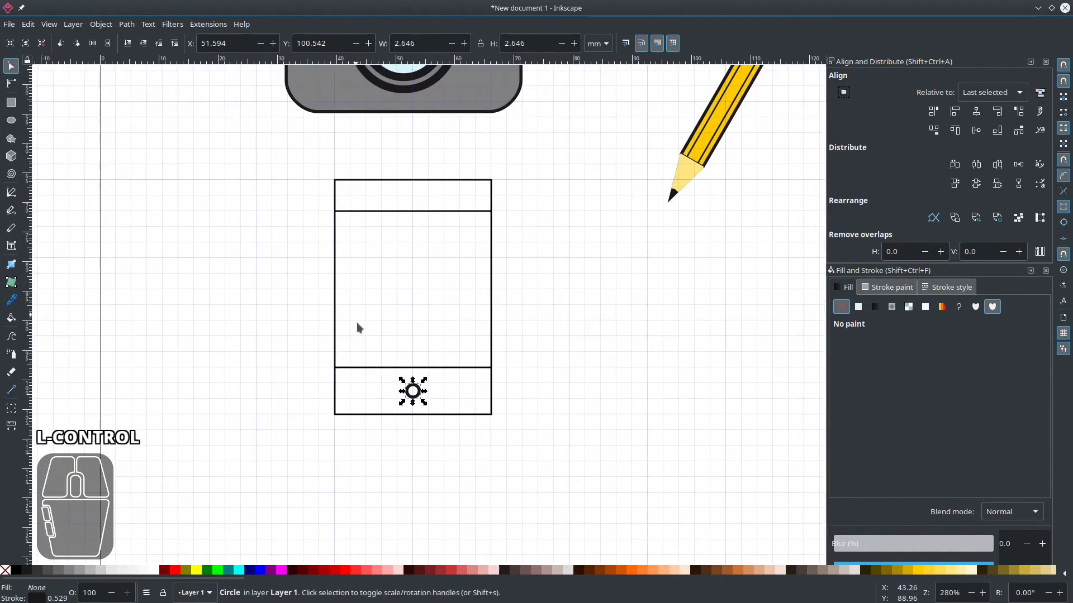
Select the upright rectangle and its two dividing lines and set their stroke to dark gray.
{"action": "left_click", "coordinate": [354, 311]}
{"action": "left_click_drag", "start_coordinate": [358, 173], "coordinate": [274, 484], "text": "alt"}
{"action": "left_click", "coordinate": [28, 572], "text": "shift"}
Select the rectangle with its lines and circle and move them about 29 mm down and 2.65 mm to the left.
{"action": "mouse_move", "coordinate": [305, 149]}
{"action": "left_mouse_down"}
{"action": "mouse_move", "coordinate": [493, 386]}
{"action": "mouse_move", "coordinate": [505, 429]}
{"action": "left_mouse_up"}
{"action": "scroll", "coordinate": [434, 368], "scroll_direction": "down", "scroll_amount": 10}
{"action": "left_click_drag", "start_coordinate": [426, 132], "coordinate": [416, 363]}
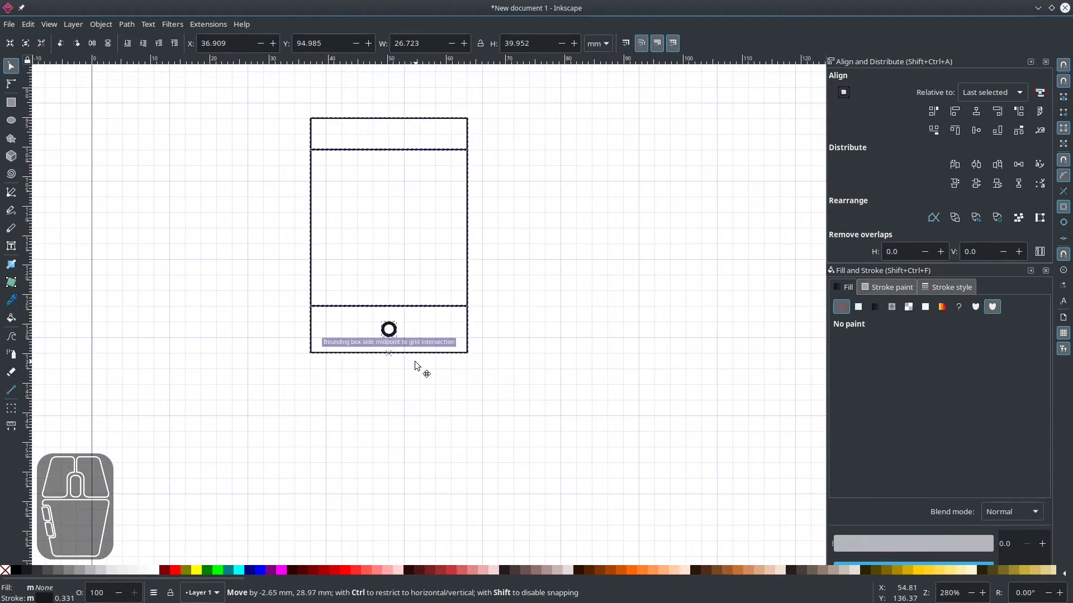
Lengthen the phone rectangle by moving its two top nodes up to Y 92.604 mm.
{"action": "left_click", "coordinate": [276, 258]}
{"action": "scroll", "coordinate": [329, 234], "scroll_direction": "up", "scroll_amount": 5}
{"action": "left_click", "coordinate": [336, 307]}
{"action": "key", "text": "n"}
{"action": "left_click_drag", "start_coordinate": [321, 283], "coordinate": [506, 310]}
{"action": "left_click_drag", "start_coordinate": [491, 295], "coordinate": [491, 217]}
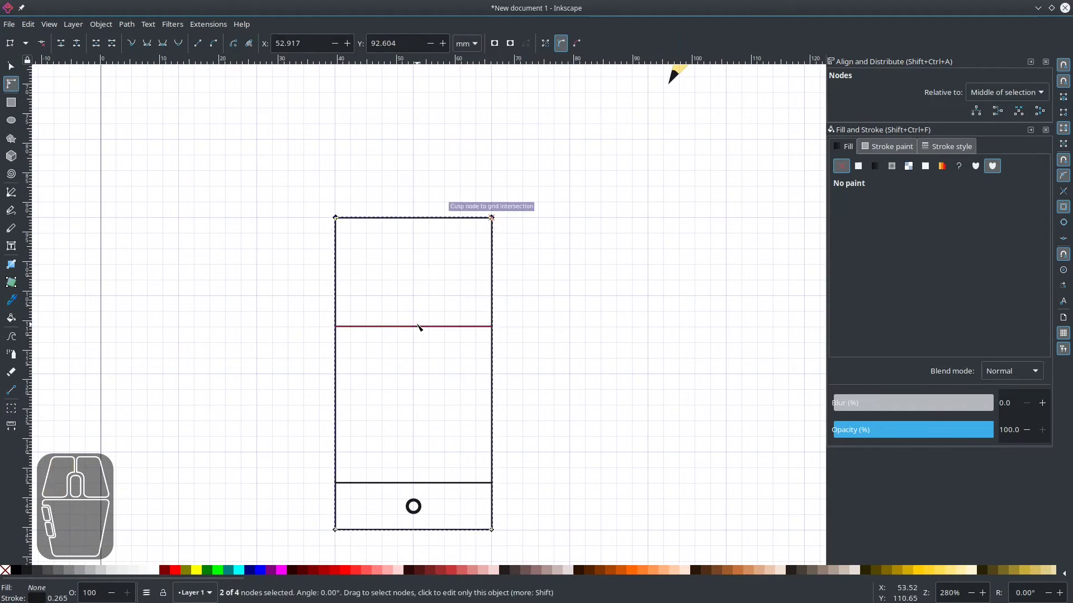
Keep the upper dividing line near the rectangle's new top edge and draw a 10.583 mm horizontal line centred in the upper band.
{"action": "key", "text": "b"}
{"action": "scroll", "coordinate": [413, 225], "scroll_direction": "up", "scroll_amount": 3, "text": "ctrl"}
{"action": "left_click", "coordinate": [370, 248]}
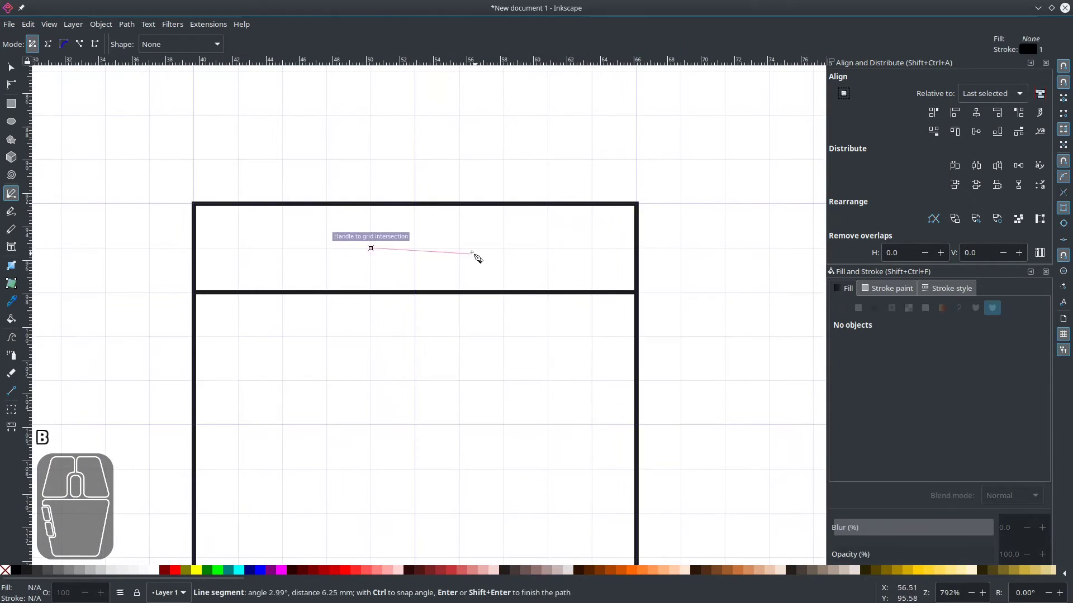
{"action": "left_click", "coordinate": [326, 248]}
{"action": "double_click", "coordinate": [459, 248]}
{"action": "left_click", "coordinate": [503, 248]}
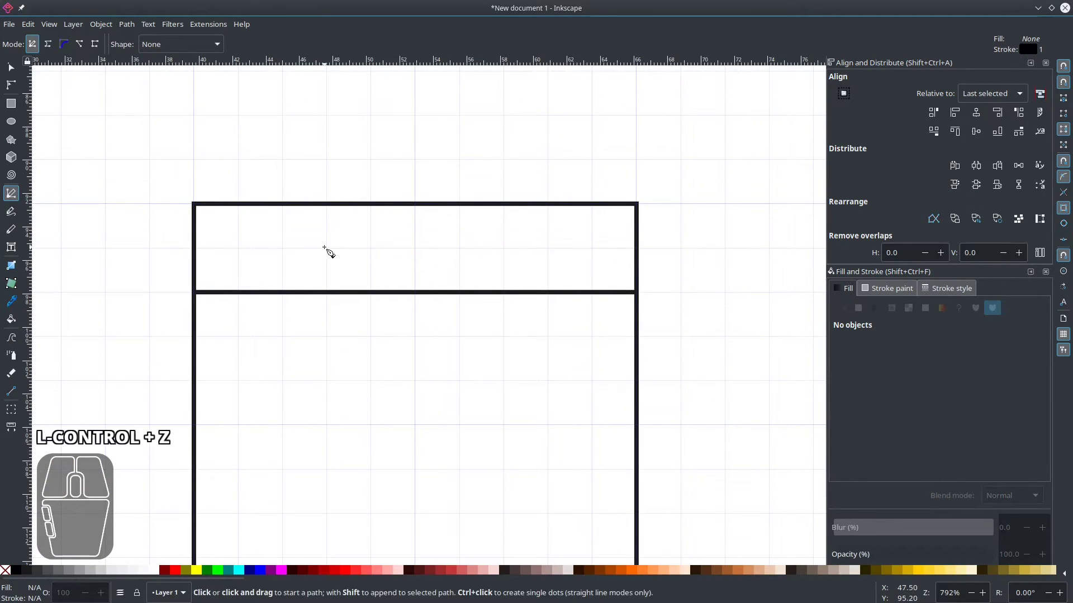
{"action": "key", "text": "Return"}
Draw a 1.323 mm horizontal line and place it over the right half of the long line in the upper band.
{"action": "left_click", "coordinate": [459, 159]}
{"action": "left_click", "coordinate": [504, 160]}
{"action": "key", "text": "Return"}
{"action": "key", "text": "s"}
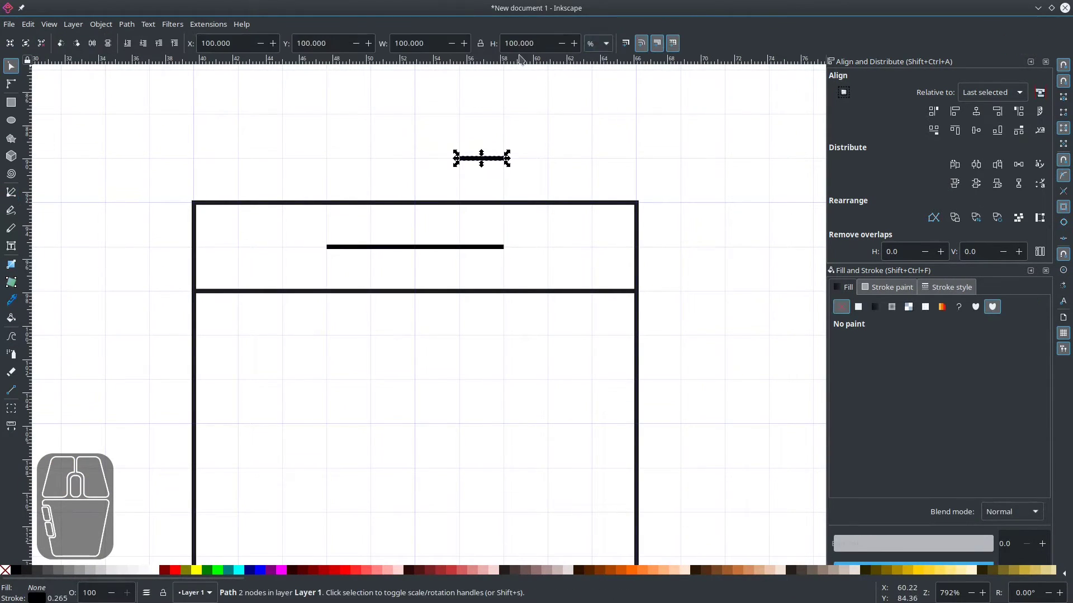
{"action": "left_click_drag", "start_coordinate": [470, 159], "coordinate": [460, 255]}
{"action": "left_click_drag", "start_coordinate": [440, 232], "coordinate": [462, 237]}
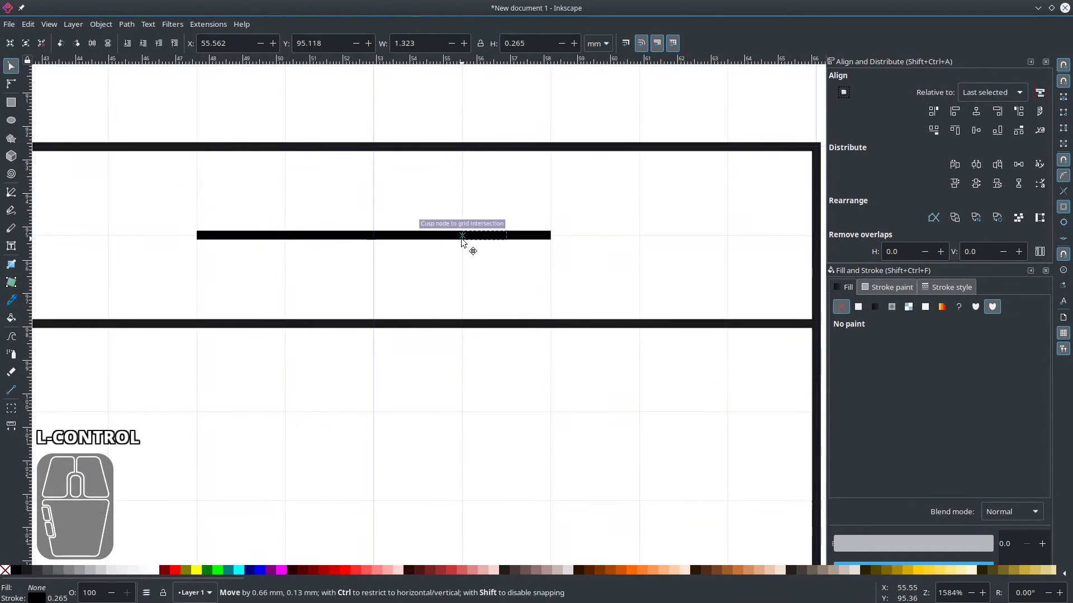
Try to split the long line with the short one using the Division path operation.
{"action": "key", "text": "Left"}
{"action": "key", "text": "Left"}
{"action": "left_click", "coordinate": [509, 238], "text": "shift"}
{"action": "left_click", "coordinate": [127, 24]}
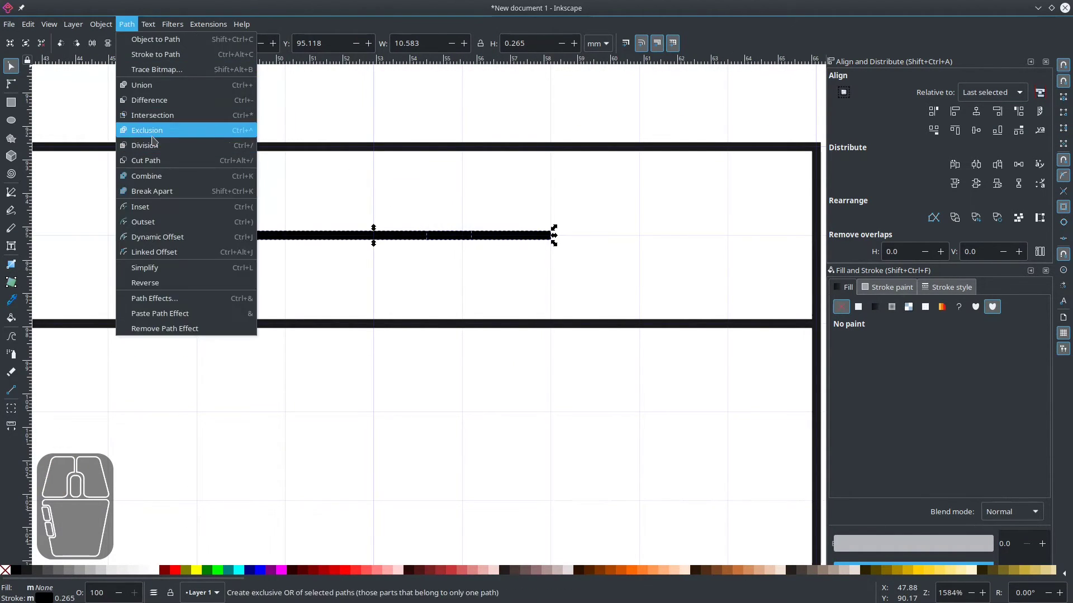
{"action": "left_click", "coordinate": [132, 143]}
{"action": "key", "text": "ctrl+z"}
{"action": "scroll", "coordinate": [454, 235], "scroll_direction": "down", "scroll_amount": 1}
{"action": "left_click", "coordinate": [458, 194]}
Draw a small upright rectangle, convert it to a path 1.6 mm wide, and place it across the long line just right of centre.
{"action": "key", "text": "r"}
{"action": "mouse_move", "coordinate": [475, 160]}
{"action": "left_mouse_down"}
{"action": "mouse_move", "coordinate": [537, 98]}
{"action": "mouse_move", "coordinate": [587, 108]}
{"action": "left_mouse_up"}
{"action": "key", "text": "s"}
{"action": "left_click", "coordinate": [127, 24]}
{"action": "left_click", "coordinate": [139, 36]}
{"action": "type", "text": "1.5"}
{"action": "key", "text": "Return"}
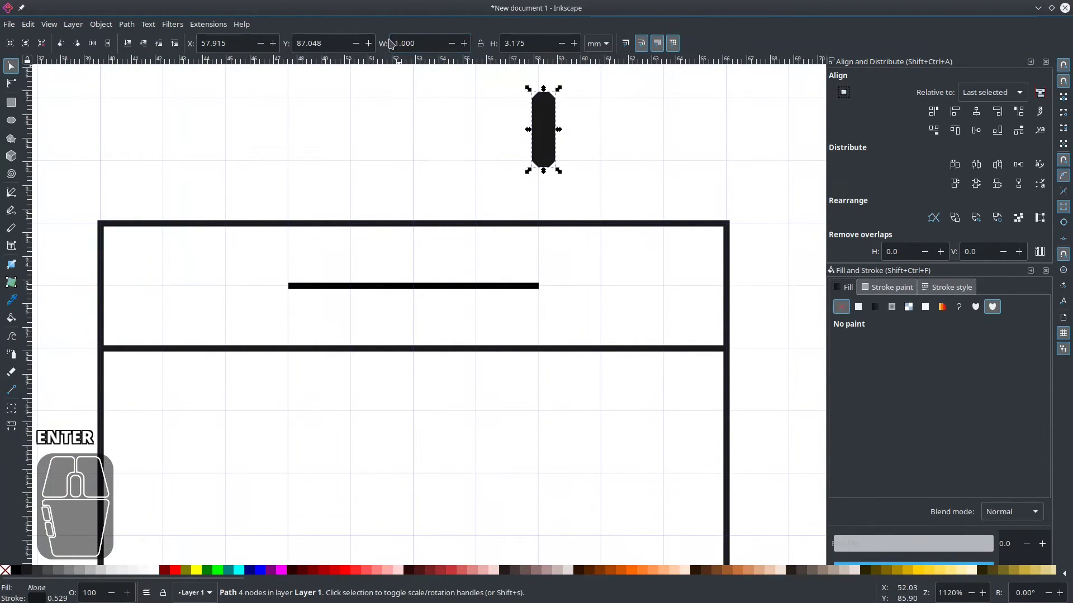
{"action": "left_click_drag", "start_coordinate": [533, 131], "coordinate": [447, 318]}
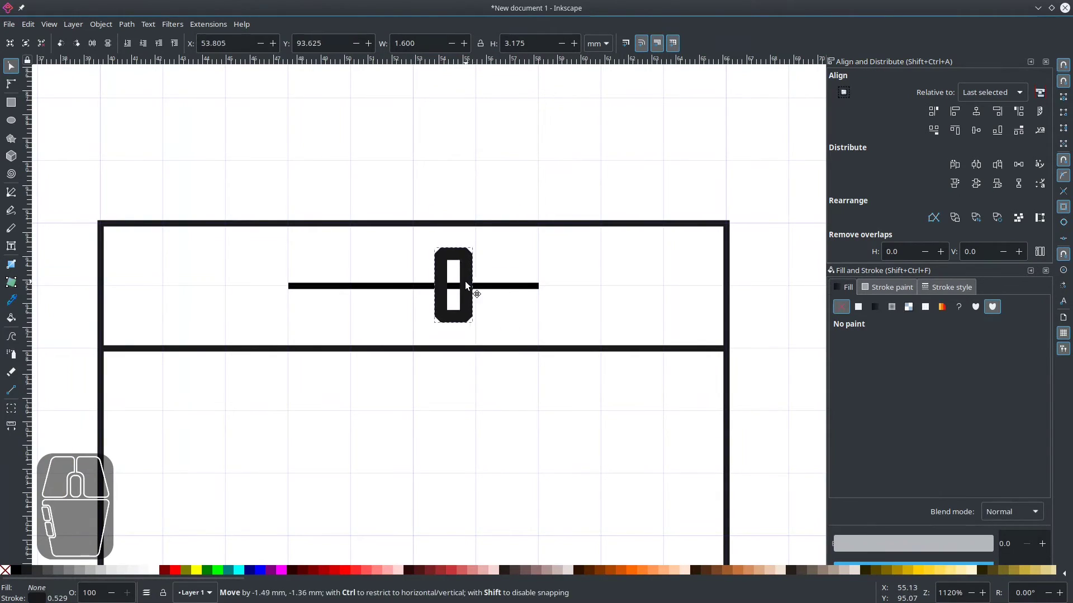
Split the long line at the small rectangle's sides and delete the piece between them to leave a gap.
{"action": "left_click", "coordinate": [126, 24]}
{"action": "left_click", "coordinate": [142, 159]}
{"action": "key", "text": "ctrl+z"}
{"action": "left_click", "coordinate": [127, 24]}
{"action": "left_click", "coordinate": [143, 144]}
{"action": "key", "text": "Delete"}
Give both line segments in the upper band round caps, a 2 px stroke width and a dark gray stroke colour.
{"action": "left_click", "coordinate": [485, 286]}
{"action": "left_click", "coordinate": [420, 286], "text": "shift"}
{"action": "left_click", "coordinate": [946, 287]}
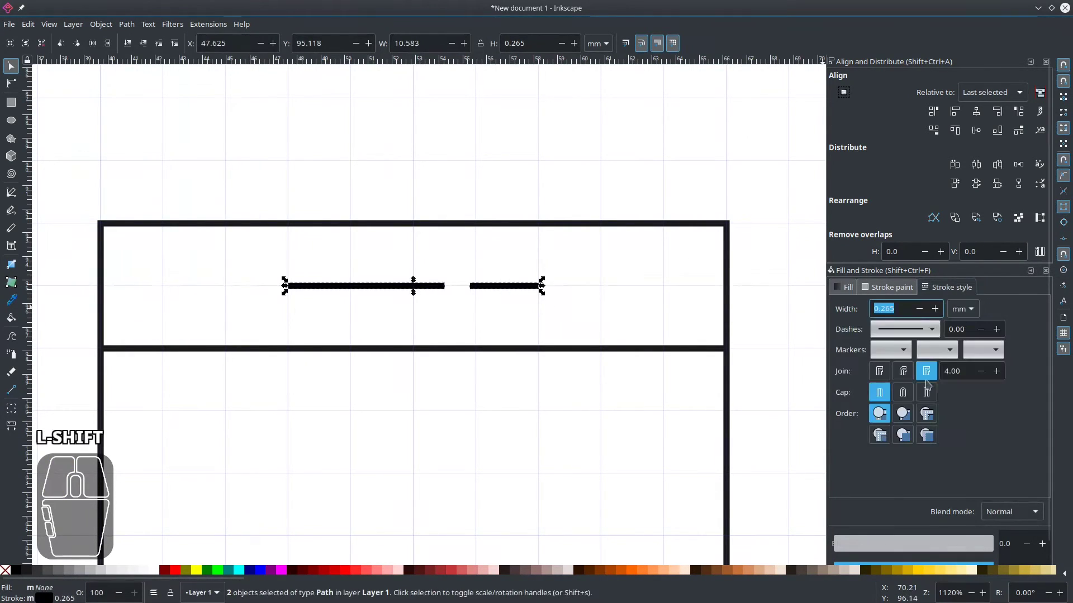
{"action": "key", "text": "5"}
{"action": "scroll", "coordinate": [336, 228], "scroll_direction": "up", "scroll_amount": 8}
{"action": "left_click", "coordinate": [424, 222]}
{"action": "left_click", "coordinate": [520, 223], "text": "shift"}
{"action": "left_click", "coordinate": [961, 309]}
{"action": "left_click", "coordinate": [956, 349]}
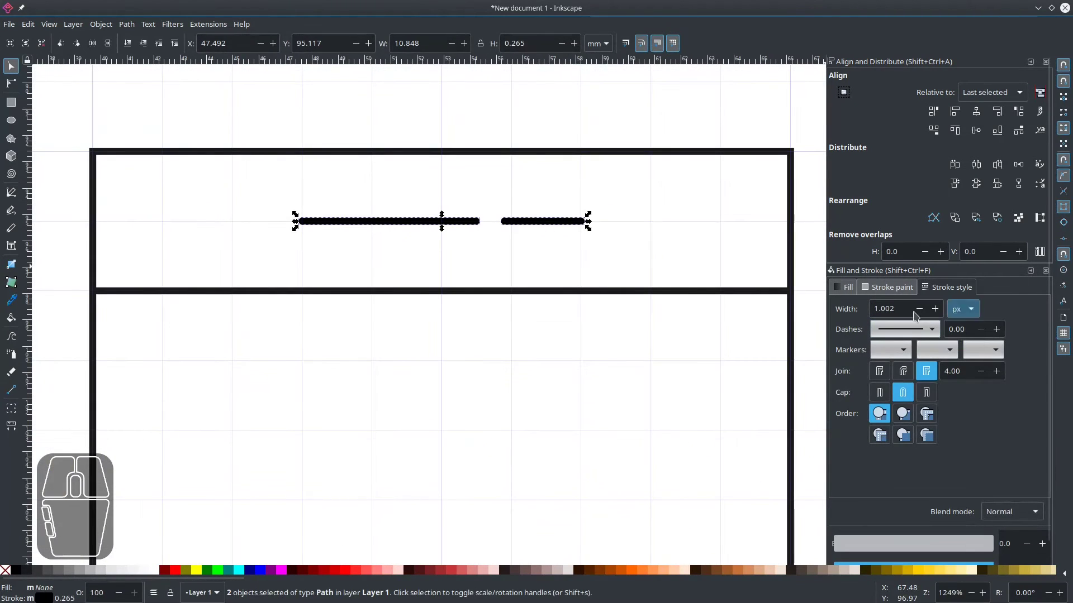
{"action": "left_click", "coordinate": [26, 570], "text": "shift"}
{"action": "left_click", "coordinate": [424, 446]}
{"action": "scroll", "coordinate": [423, 446], "scroll_direction": "down", "scroll_amount": 4}
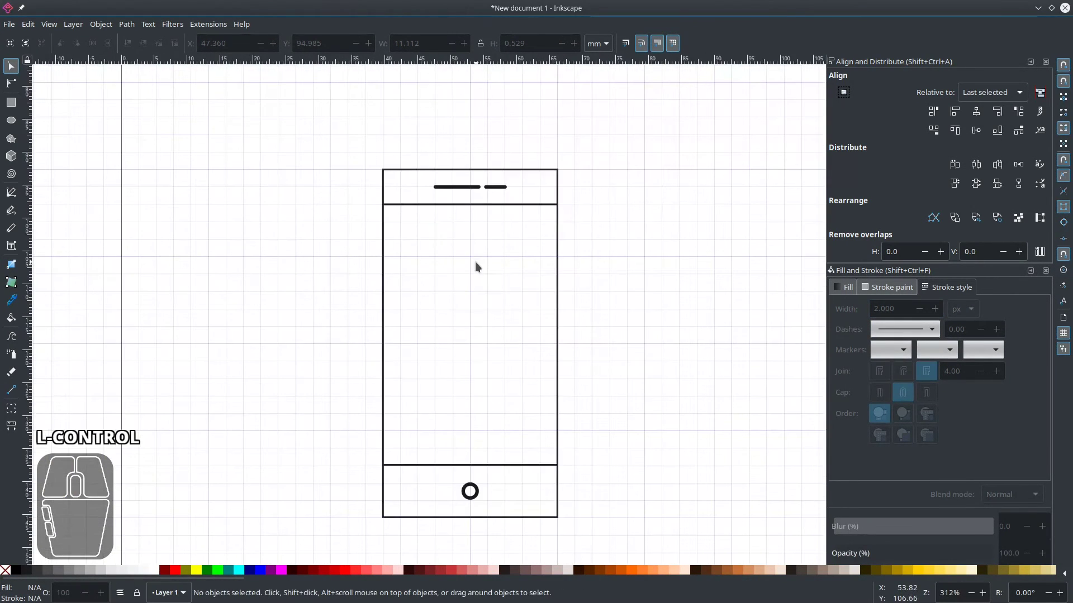
Enlarge the home-button circle to 5.292 mm in diameter and centre it in the phone's lower band.
{"action": "left_click", "coordinate": [474, 498]}
{"action": "scroll", "coordinate": [480, 505], "scroll_direction": "up", "scroll_amount": 4}
{"action": "mouse_move", "coordinate": [444, 477]}
{"action": "left_mouse_down"}
{"action": "mouse_move", "coordinate": [444, 411]}
{"action": "mouse_move", "coordinate": [440, 492]}
{"action": "left_mouse_up"}
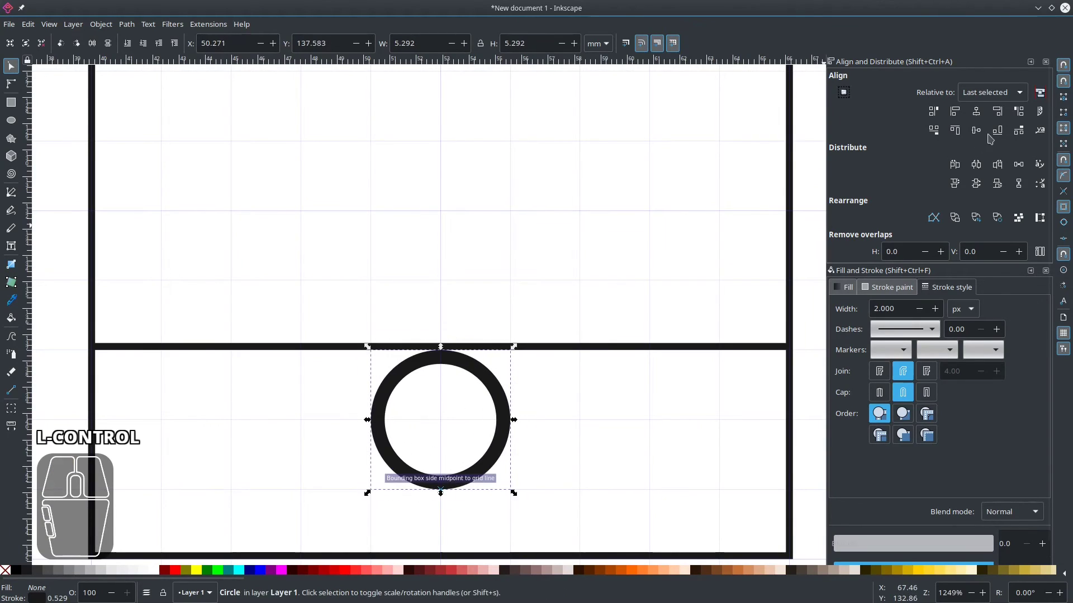
{"action": "scroll", "coordinate": [457, 407], "scroll_direction": "down", "scroll_amount": 4}
{"action": "key", "text": "Down"}
{"action": "key", "text": "Down"}
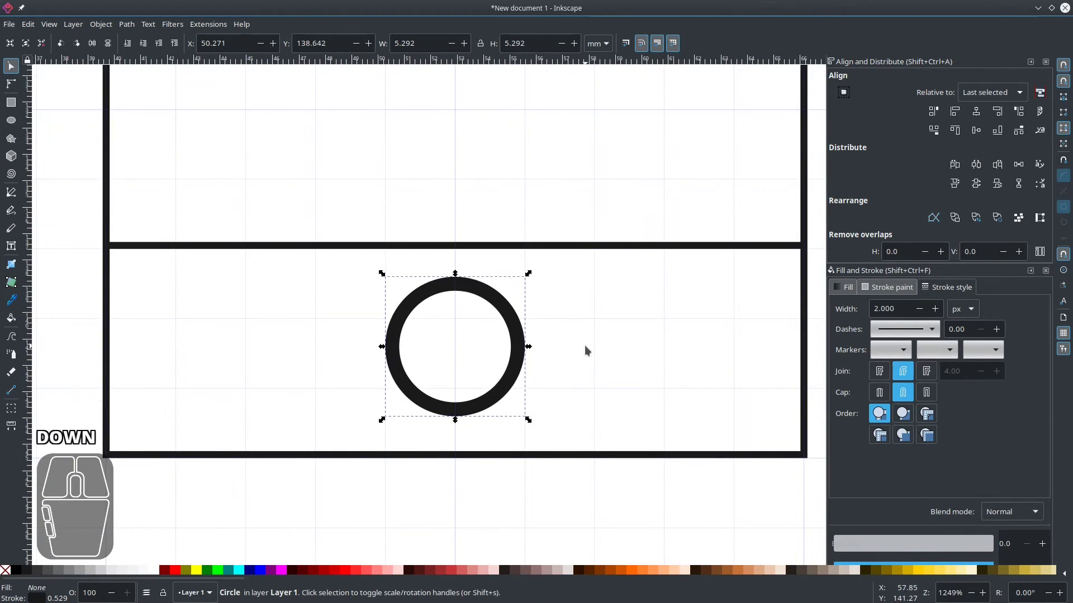
Select the phone outline and its two dividing lines and set their stroke width to 2 px.
{"action": "left_click", "coordinate": [585, 344]}
{"action": "scroll", "coordinate": [560, 298], "scroll_direction": "down", "scroll_amount": 4}
{"action": "left_click_drag", "start_coordinate": [582, 451], "coordinate": [575, 111]}
{"action": "double_click", "coordinate": [896, 308]}
{"action": "type", "text": "2"}
{"action": "key", "text": "Return"}
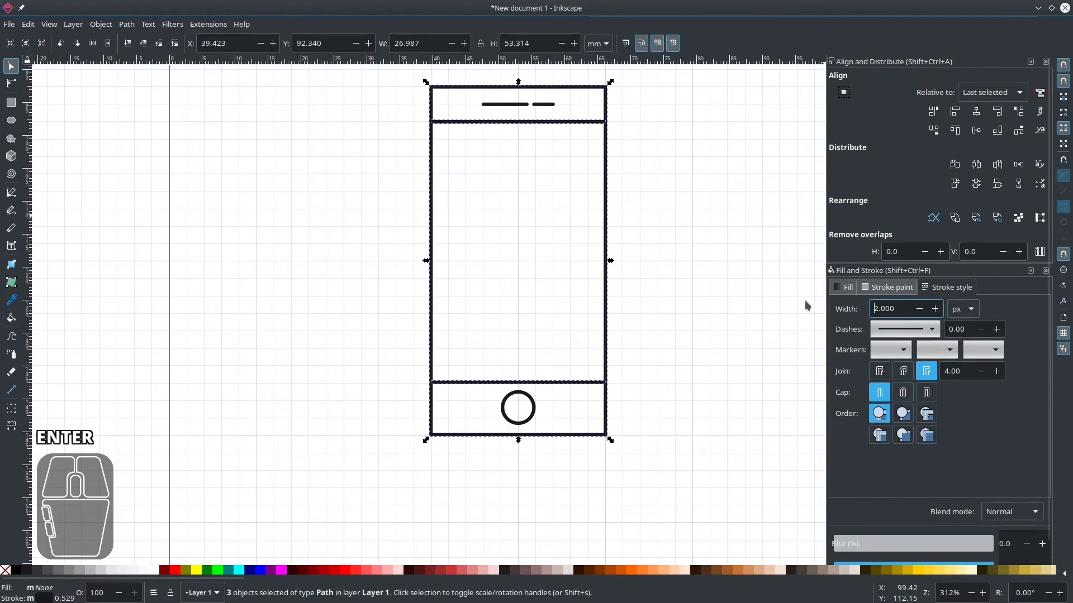
Round the outline's upper-left corner using nodes about 5.3 mm along each edge, with their handles meeting at the original corner position.
{"action": "left_click", "coordinate": [626, 205]}
{"action": "left_click_drag", "start_coordinate": [626, 205], "coordinate": [585, 241]}
{"action": "double_click", "coordinate": [390, 133]}
{"action": "scroll", "coordinate": [389, 132], "scroll_direction": "up", "scroll_amount": 4}
{"action": "key", "text": "Delete"}
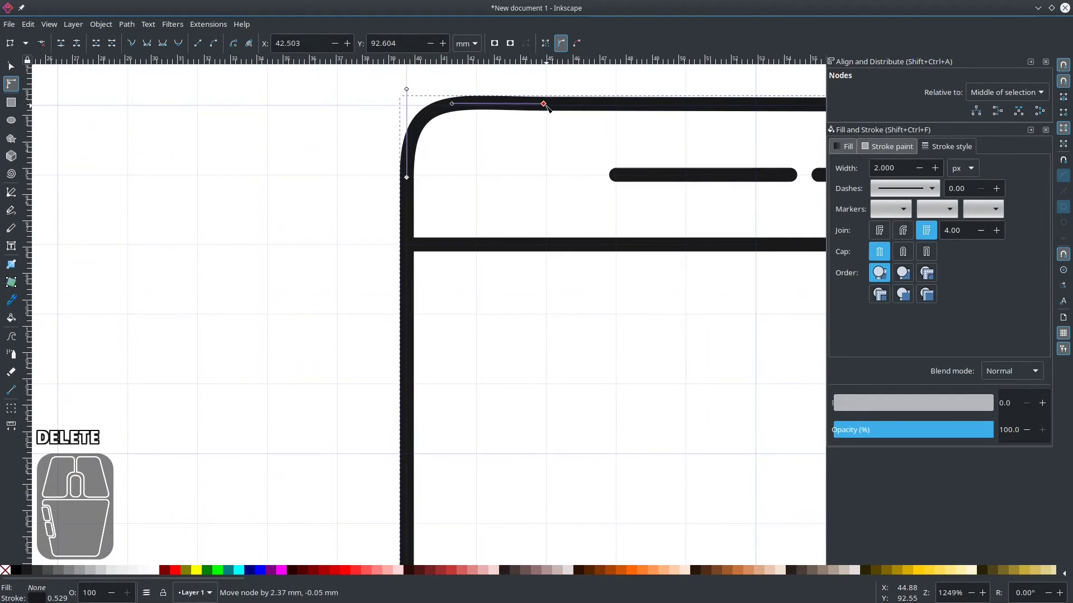
{"action": "left_click_drag", "start_coordinate": [407, 194], "coordinate": [411, 106]}
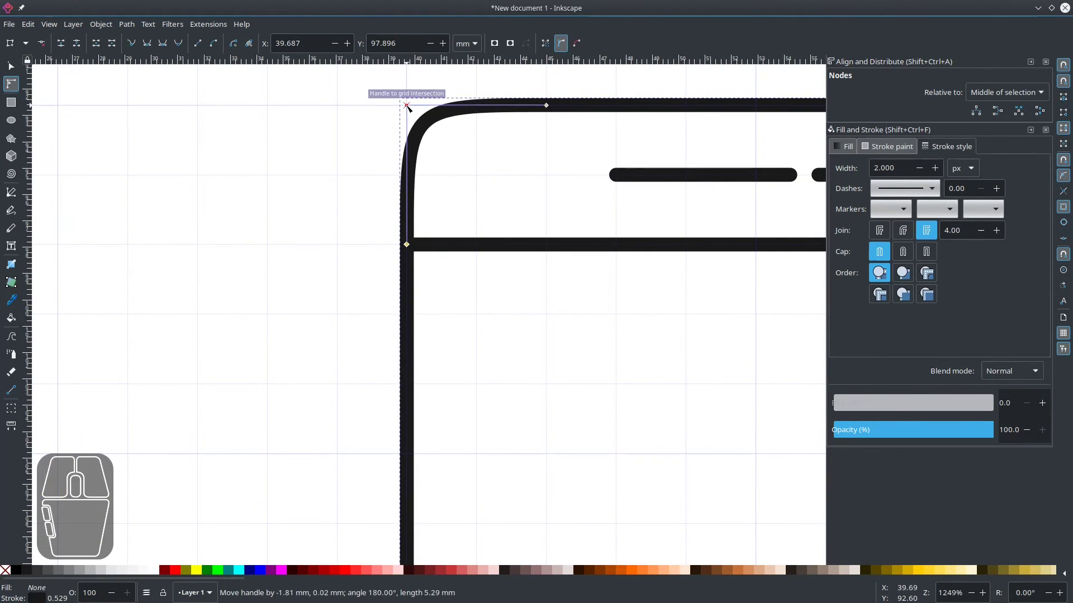
Round the outline's upper-right corner with nodes and handles snapped to the grid, mirroring the upper-left corner.
{"action": "scroll", "coordinate": [544, 164], "scroll_direction": "down", "scroll_amount": 2}
{"action": "scroll", "coordinate": [501, 103], "scroll_direction": "up", "scroll_amount": 3}
{"action": "left_click_drag", "start_coordinate": [803, 129], "coordinate": [460, 115]}
{"action": "double_click", "coordinate": [501, 206]}
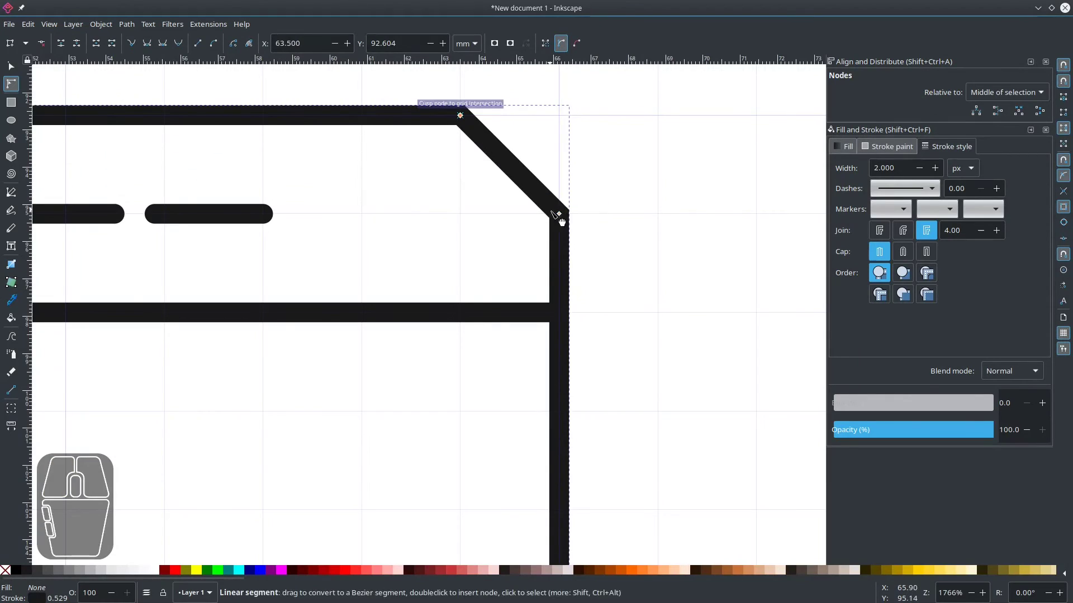
{"action": "left_click_drag", "start_coordinate": [542, 165], "coordinate": [561, 113]}
{"action": "scroll", "coordinate": [562, 113], "scroll_direction": "up", "scroll_amount": 8}
{"action": "left_click_drag", "start_coordinate": [596, 204], "coordinate": [562, 274]}
{"action": "left_click_drag", "start_coordinate": [563, 387], "coordinate": [564, 485]}
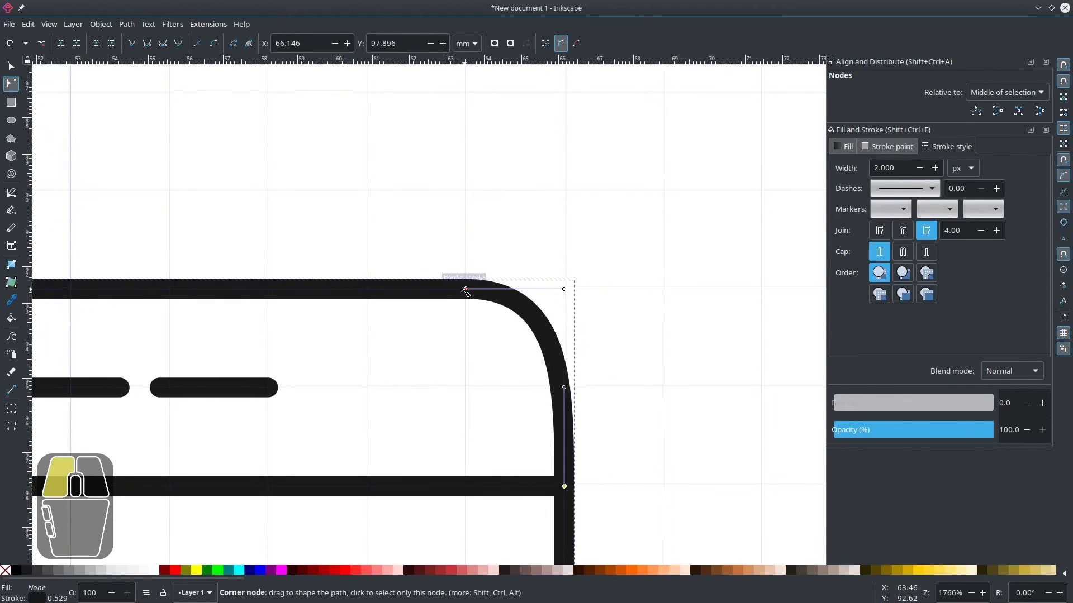
{"action": "left_click_drag", "start_coordinate": [464, 289], "coordinate": [366, 289]}
Add a node to the outline's right edge at Y 140.229 mm and another to its bottom edge, both about 5.3 mm from the corner.
{"action": "scroll", "coordinate": [609, 280], "scroll_direction": "down", "scroll_amount": 3}
{"action": "scroll", "coordinate": [230, 228], "scroll_direction": "down", "scroll_amount": 8}
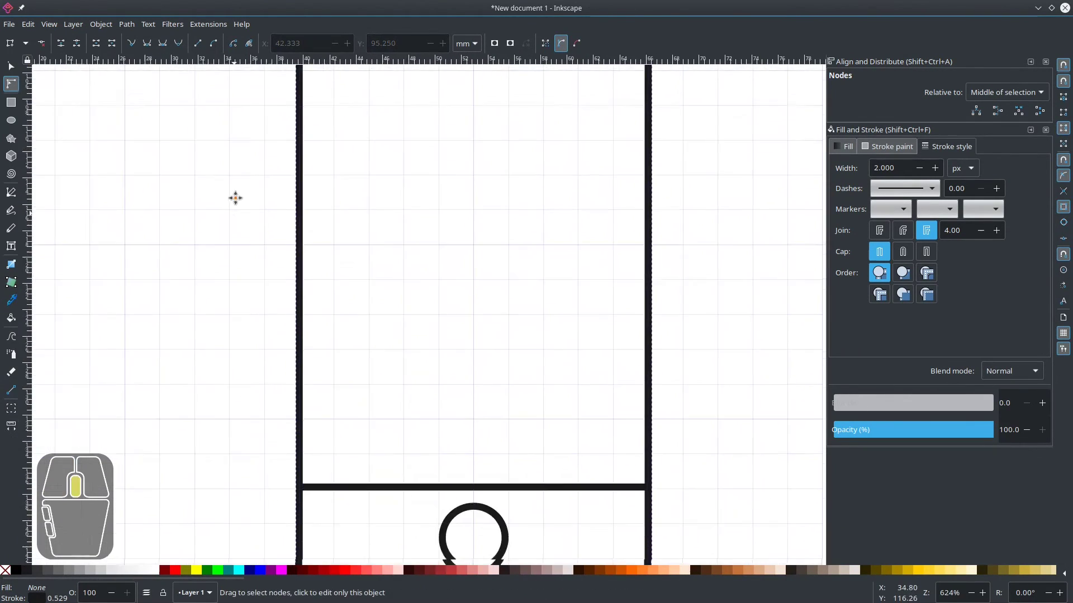
{"action": "scroll", "coordinate": [699, 450], "scroll_direction": "up", "scroll_amount": 3}
{"action": "mouse_move", "coordinate": [697, 450]}
{"action": "left_mouse_down"}
{"action": "mouse_move", "coordinate": [697, 350]}
{"action": "mouse_move", "coordinate": [698, 449]}
{"action": "left_mouse_up"}
{"action": "left_click", "coordinate": [414, 190]}
{"action": "scroll", "coordinate": [414, 189], "scroll_direction": "down", "scroll_amount": 8}
{"action": "scroll", "coordinate": [563, 436], "scroll_direction": "down", "scroll_amount": 3}
{"action": "scroll", "coordinate": [590, 447], "scroll_direction": "up", "scroll_amount": 3}
{"action": "double_click", "coordinate": [649, 216]}
{"action": "double_click", "coordinate": [445, 407]}
{"action": "left_click_drag", "start_coordinate": [445, 407], "coordinate": [452, 410]}
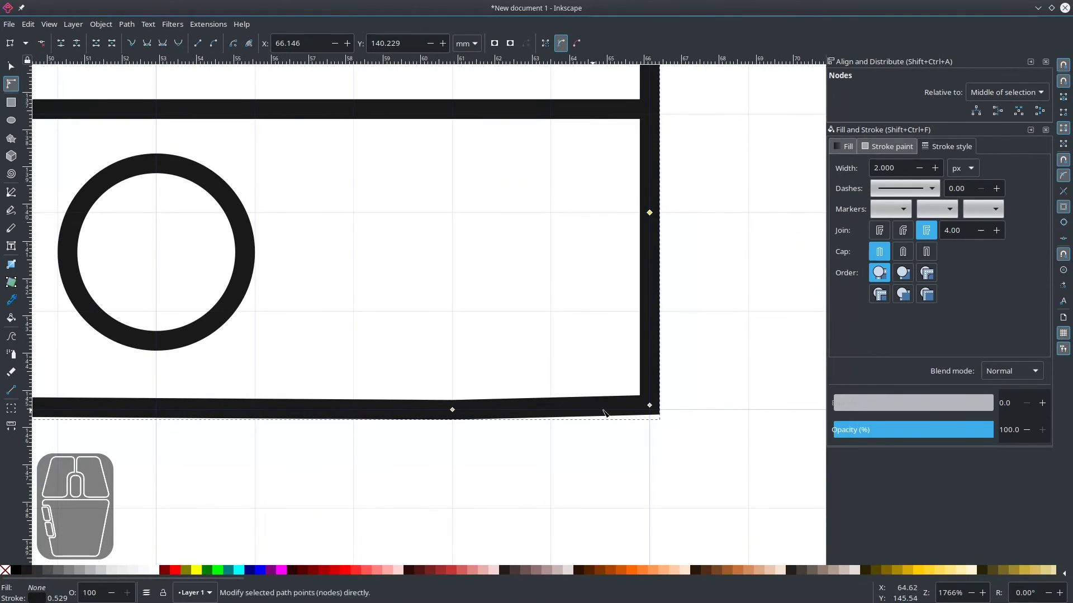
Delete the outline's lower-right corner node and pull the segment's handles to form a rounded corner.
{"action": "left_click", "coordinate": [649, 405]}
{"action": "key", "text": "Delete"}
{"action": "left_click_drag", "start_coordinate": [658, 416], "coordinate": [551, 409]}
{"action": "left_click_drag", "start_coordinate": [649, 407], "coordinate": [649, 311]}
Round the outline's lower-left corner by adding edge nodes, deleting the corner node and adjusting the handles.
{"action": "scroll", "coordinate": [718, 344], "scroll_direction": "left", "scroll_amount": 10}
{"action": "left_click_drag", "start_coordinate": [373, 373], "coordinate": [373, 377]}
{"action": "double_click", "coordinate": [373, 184]}
{"action": "left_click_drag", "start_coordinate": [373, 185], "coordinate": [373, 179]}
{"action": "left_click", "coordinate": [373, 377]}
{"action": "key", "text": "Delete"}
{"action": "left_click_drag", "start_coordinate": [371, 378], "coordinate": [373, 279]}
Select the phone's outline parts together and group them.
{"action": "left_click", "coordinate": [11, 66]}
{"action": "left_click", "coordinate": [329, 472]}
{"action": "scroll", "coordinate": [329, 472], "scroll_direction": "down", "scroll_amount": 5}
{"action": "left_click_drag", "start_coordinate": [252, 84], "coordinate": [570, 529]}
{"action": "key", "text": "ctrl+g"}
{"action": "left_click", "coordinate": [156, 321]}
Bucket-fill the phone's screen area, remove the fill shape's stroke and colour it light blue.
{"action": "left_click", "coordinate": [11, 318]}
{"action": "left_click", "coordinate": [423, 273]}
{"action": "left_click", "coordinate": [11, 67]}
{"action": "left_click", "coordinate": [5, 569], "text": "shift"}
{"action": "left_click", "coordinate": [239, 569]}
{"action": "scroll", "coordinate": [246, 570], "scroll_direction": "down", "scroll_amount": 10}
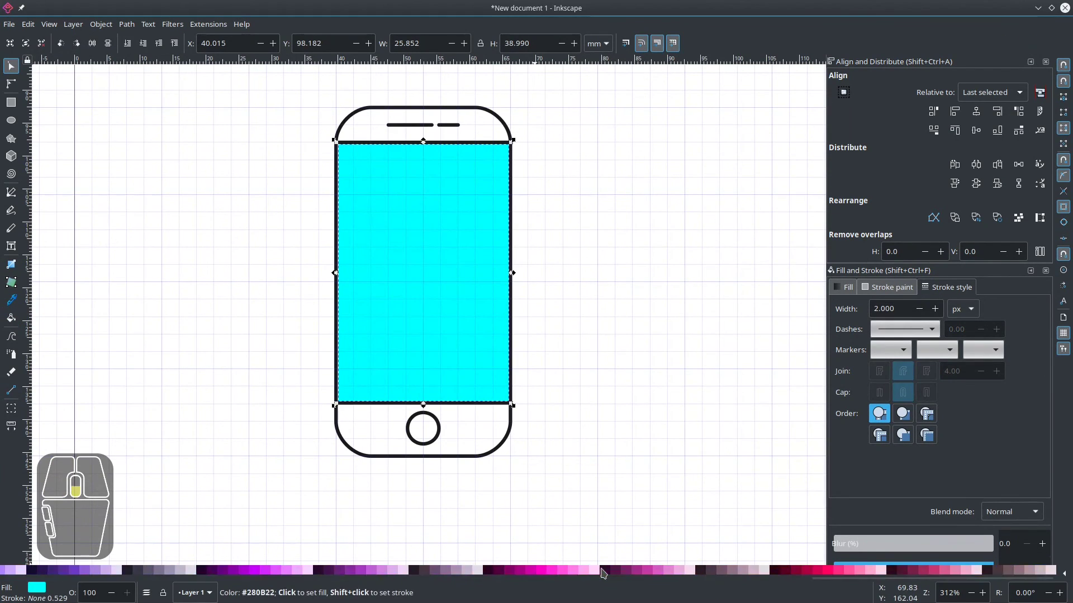
{"action": "left_click", "coordinate": [218, 570]}
{"action": "left_click", "coordinate": [206, 569]}
{"action": "left_click", "coordinate": [273, 387]}
{"action": "scroll", "coordinate": [289, 327], "scroll_direction": "down", "scroll_amount": 1}
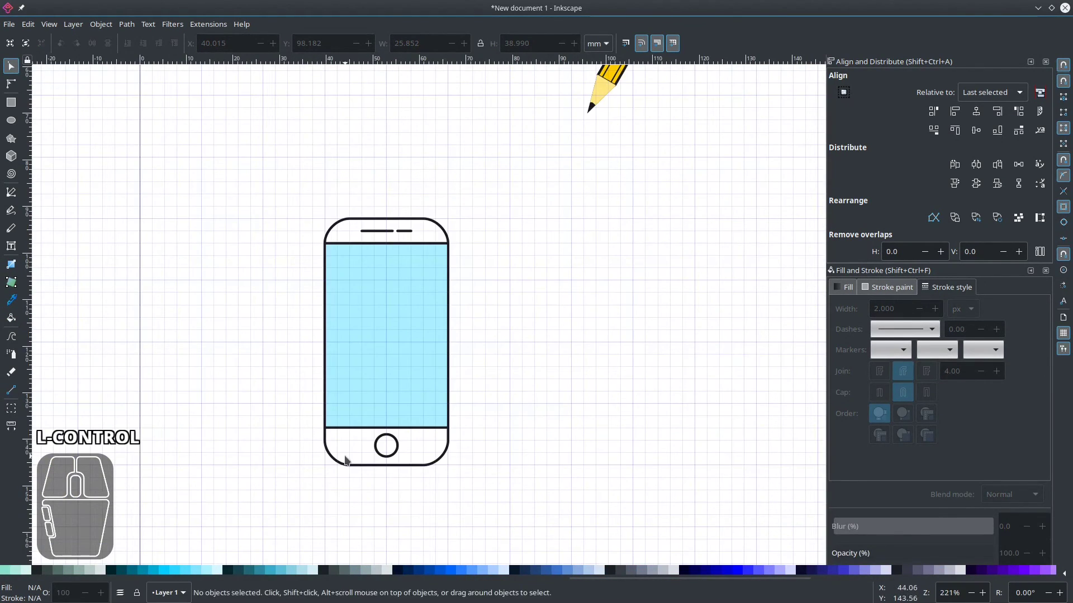
Bucket-fill the phone's upper and lower bands and colour both fill shapes dark gray.
{"action": "scroll", "coordinate": [345, 456], "scroll_direction": "up", "scroll_amount": 3}
{"action": "left_click", "coordinate": [11, 318]}
{"action": "left_click", "coordinate": [346, 419]}
{"action": "scroll", "coordinate": [268, 397], "scroll_direction": "up", "scroll_amount": 8}
{"action": "left_click", "coordinate": [358, 221]}
{"action": "left_click", "coordinate": [11, 66]}
{"action": "scroll", "coordinate": [242, 296], "scroll_direction": "down", "scroll_amount": 8}
{"action": "left_click", "coordinate": [465, 390], "text": "shift"}
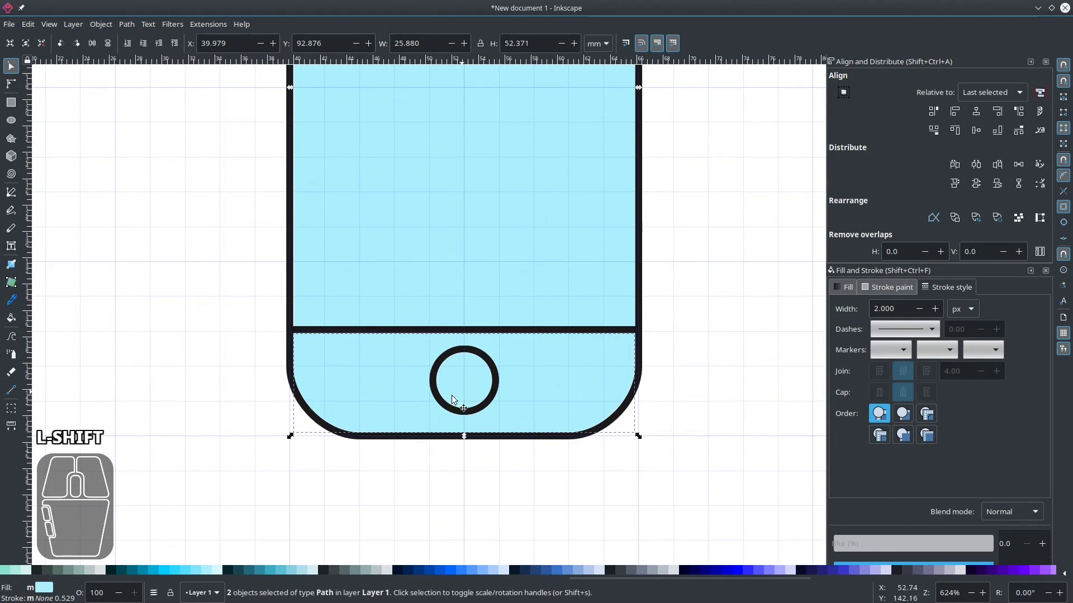
{"action": "scroll", "coordinate": [84, 570], "scroll_direction": "up", "scroll_amount": 10}
{"action": "left_click", "coordinate": [37, 570]}
Set the fill shape inside the home-button circle to 50% Gray.
{"action": "left_click", "coordinate": [259, 297]}
{"action": "scroll", "coordinate": [259, 296], "scroll_direction": "up", "scroll_amount": 8}
{"action": "scroll", "coordinate": [259, 296], "scroll_direction": "down", "scroll_amount": 6}
{"action": "left_click", "coordinate": [479, 416]}
{"action": "left_click", "coordinate": [37, 570]}
{"action": "left_click", "coordinate": [71, 570]}
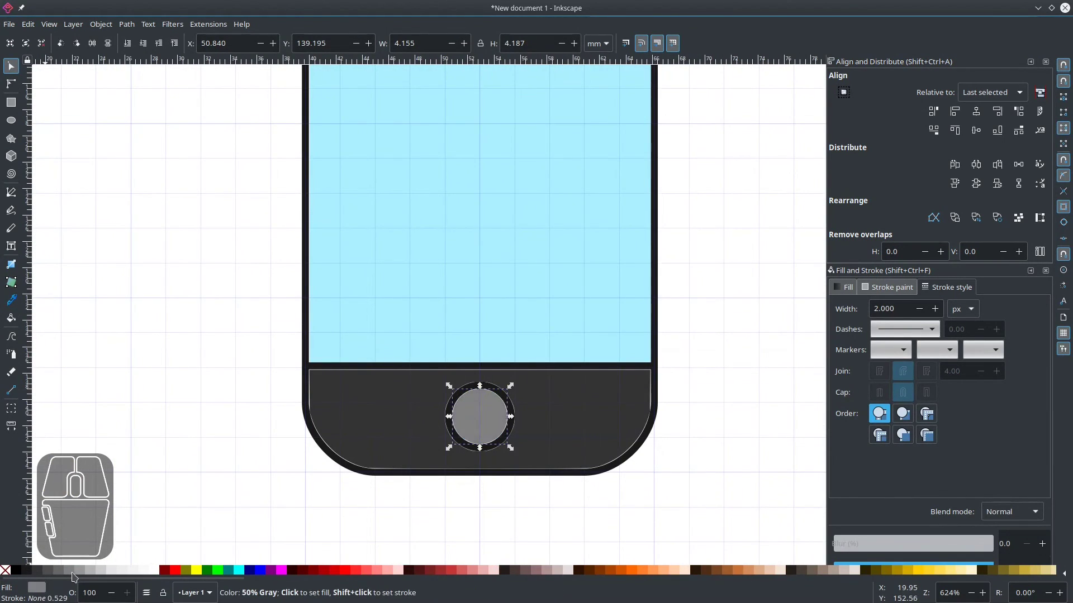
{"action": "left_click", "coordinate": [251, 497]}
Undo the colour fills made on the phone.
{"action": "scroll", "coordinate": [251, 497], "scroll_direction": "down", "scroll_amount": 3}
{"action": "scroll", "coordinate": [441, 380], "scroll_direction": "down", "scroll_amount": 8}
{"action": "key", "text": "ctrl+z"}
{"action": "key", "text": "ctrl+z"}
{"action": "key", "text": "ctrl+z"}
{"action": "key", "text": "ctrl+z"}
{"action": "key", "text": "ctrl+z"}
{"action": "key", "text": "ctrl+z"}
{"action": "key", "text": "ctrl+z"}
Select the phone's outline parts together with the lower dividing line and group them into one object.
{"action": "left_click", "coordinate": [292, 192]}
{"action": "left_click", "coordinate": [395, 390], "text": "shift"}
{"action": "key", "text": "ctrl+g"}
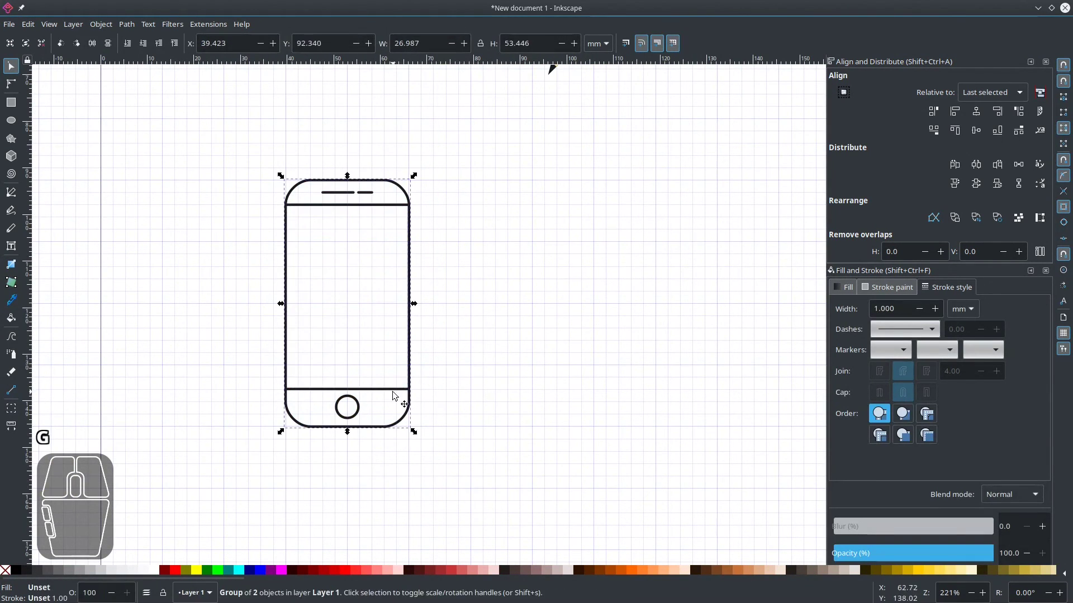
Move the phone group to X 50.271 mm and Y 63.235 mm, just below the camera, and deselect it.
{"action": "left_click_drag", "start_coordinate": [395, 392], "coordinate": [324, 273]}
{"action": "scroll", "coordinate": [402, 354], "scroll_direction": "down", "scroll_amount": 1}
{"action": "left_click_drag", "start_coordinate": [322, 325], "coordinate": [407, 316]}
{"action": "left_click", "coordinate": [286, 314]}
{"action": "scroll", "coordinate": [296, 322], "scroll_direction": "left", "scroll_amount": 2}
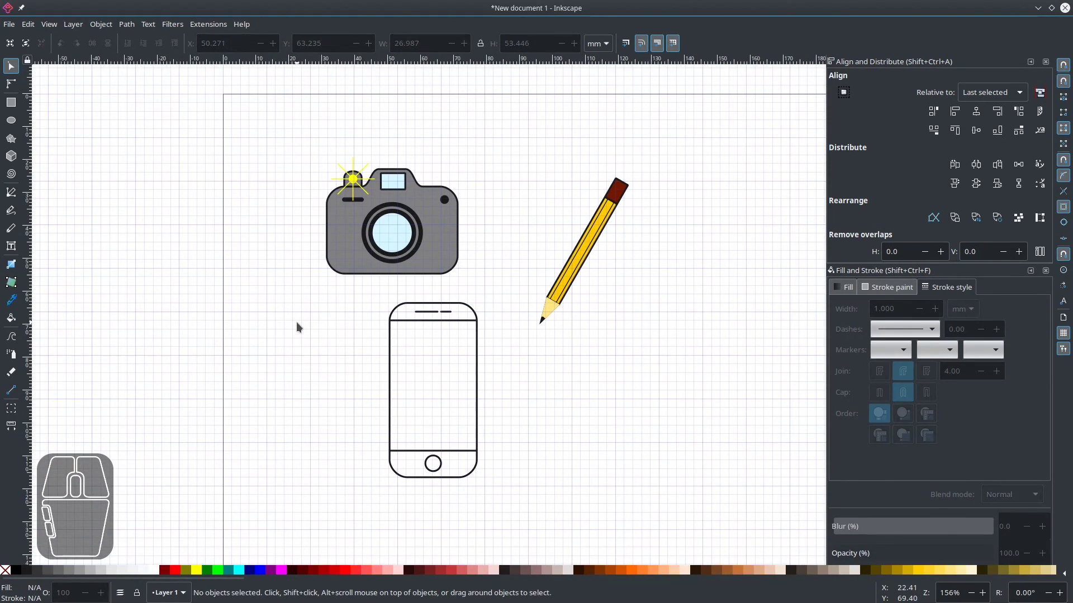